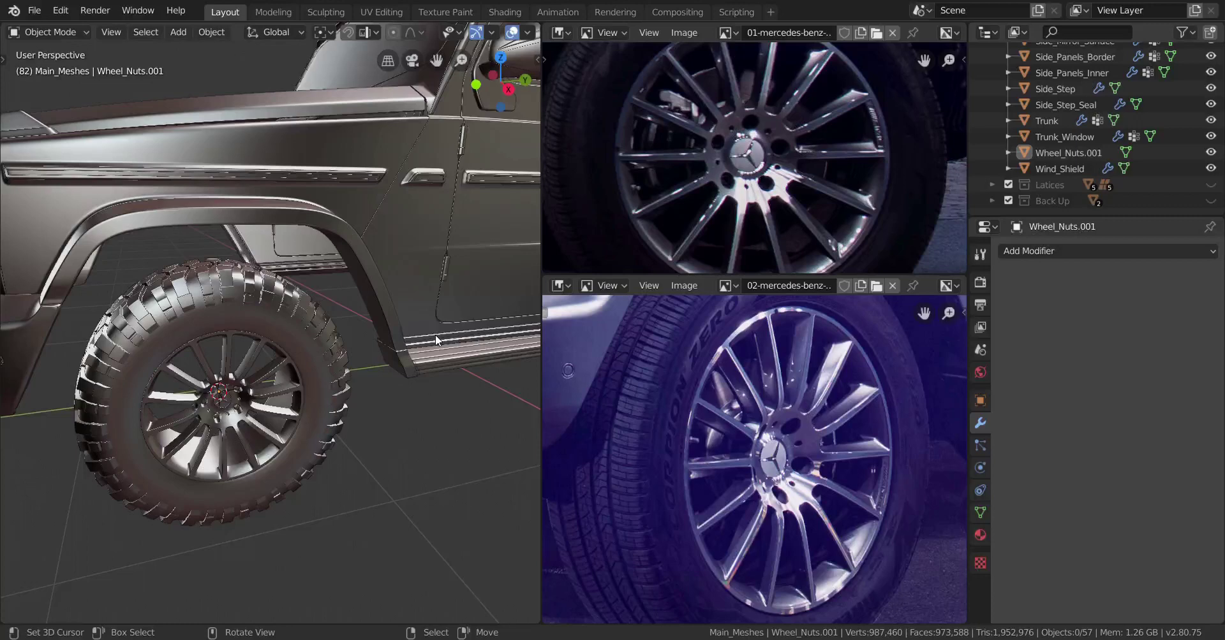
Examine the modelled front wheel and compare its rim with the wheels in both reference photos.
scroll(370, 335, "down", 4)
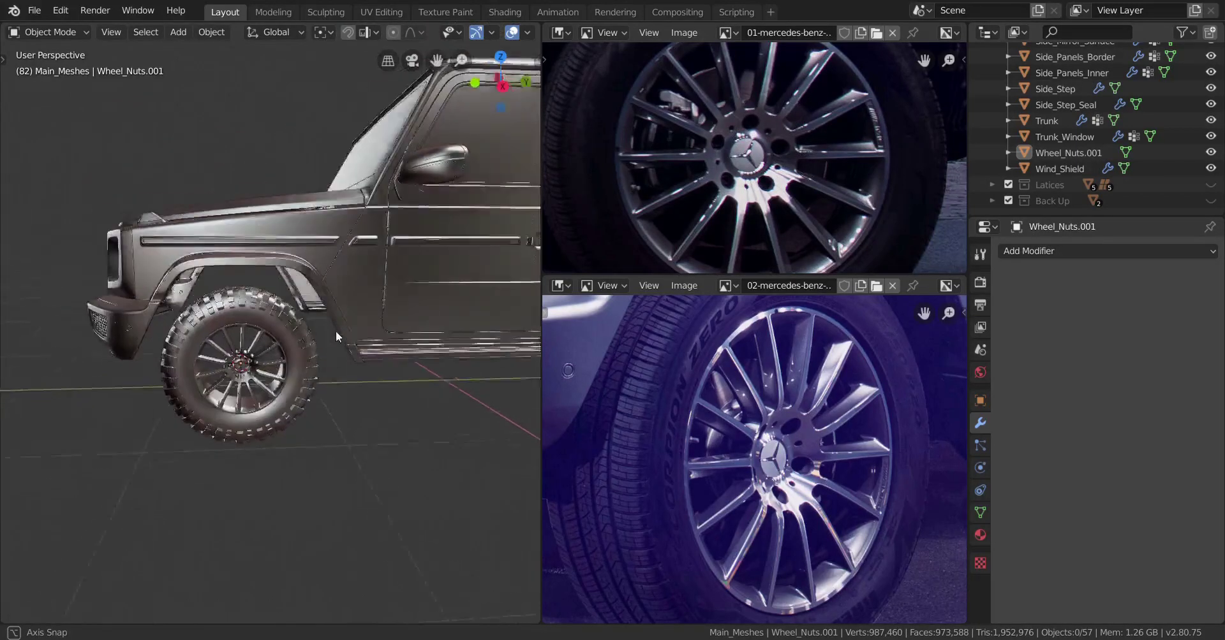
scroll(344, 328, "up", 5)
scroll(283, 384, "up", 3)
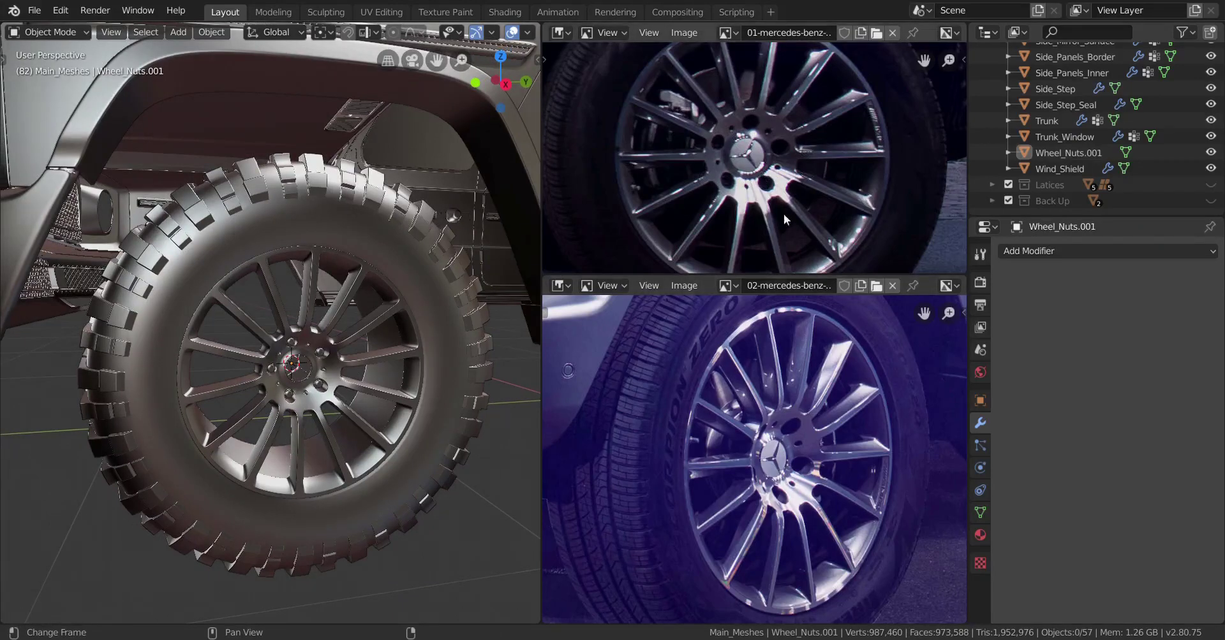
scroll(796, 140, "down", 5)
scroll(721, 133, "up", 5)
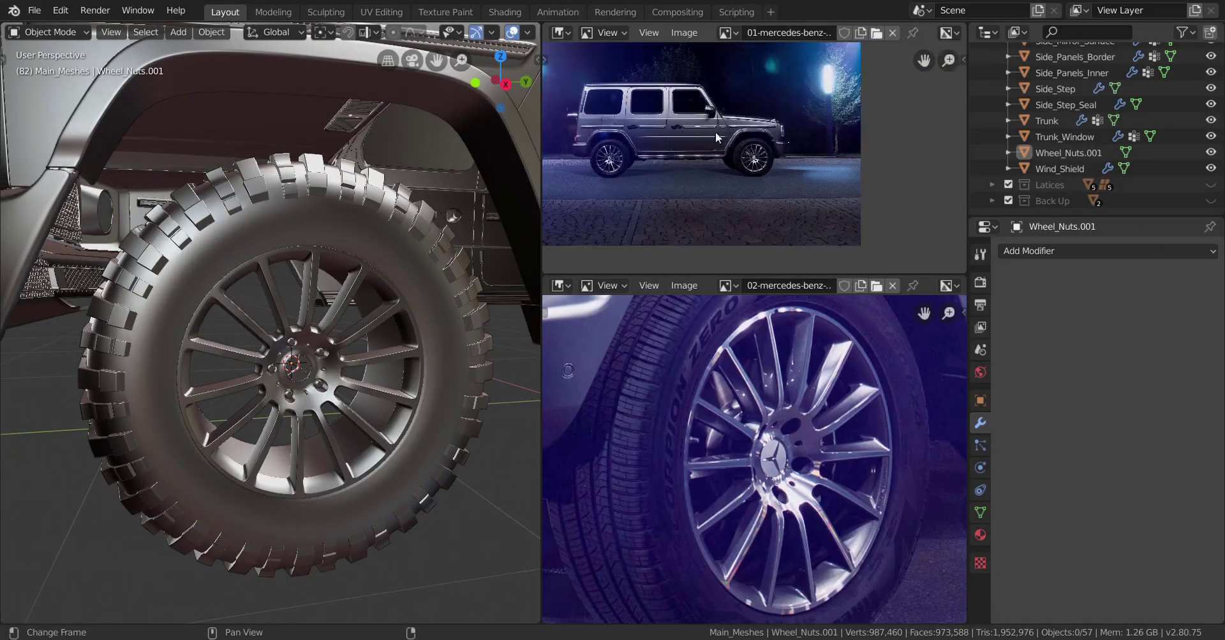
scroll(738, 162, "up", 4)
scroll(782, 470, "down", 6)
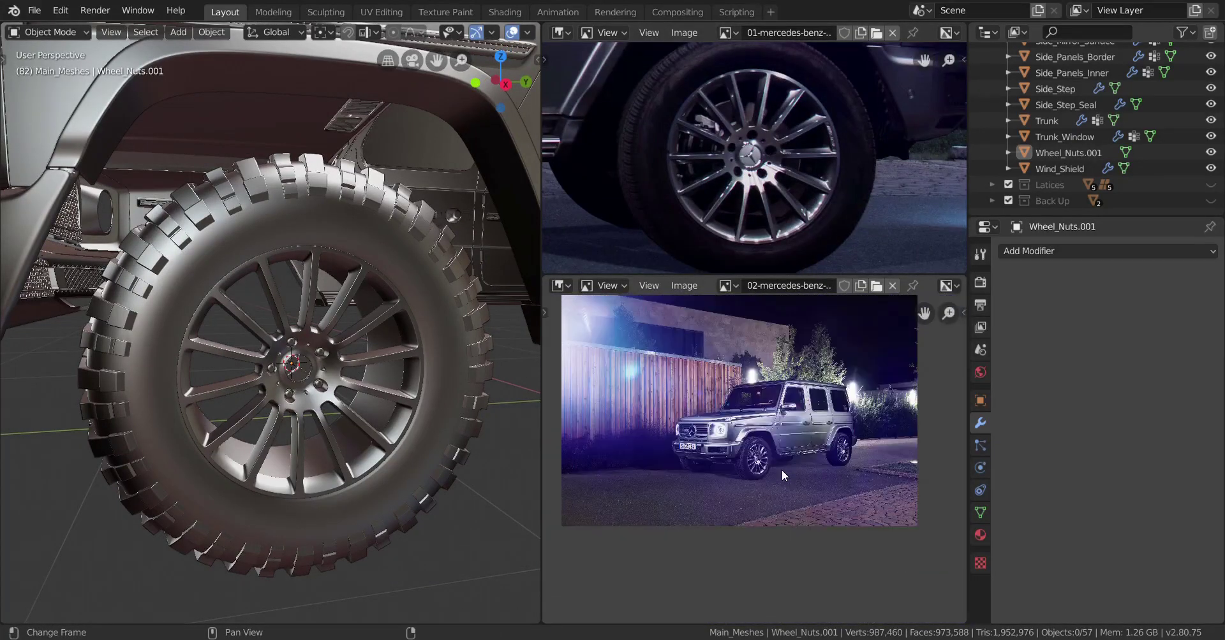
scroll(782, 470, "up", 4)
scroll(782, 475, "up", 2)
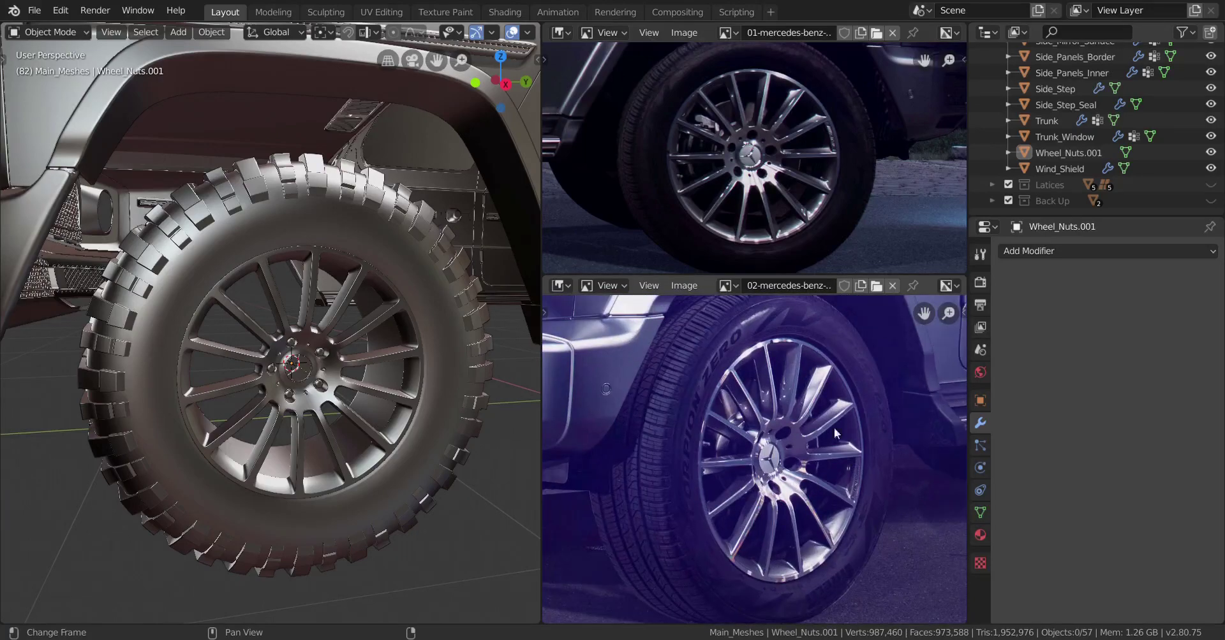
scroll(241, 424, "up", 3)
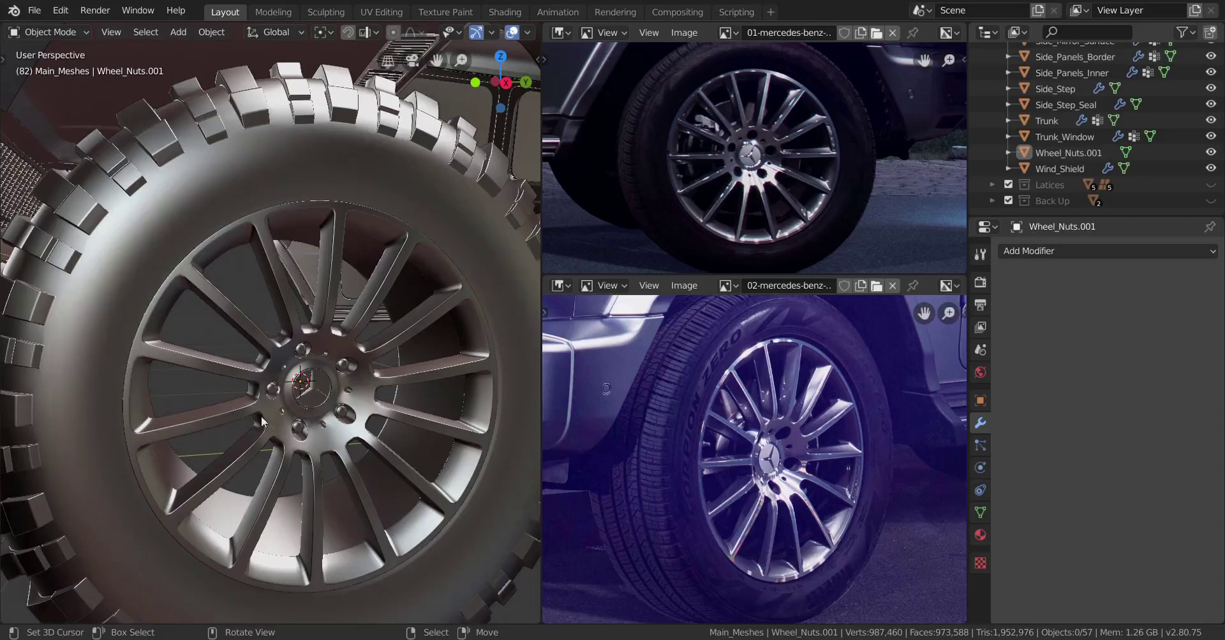
middle_click_drag(261, 419, 244, 412)
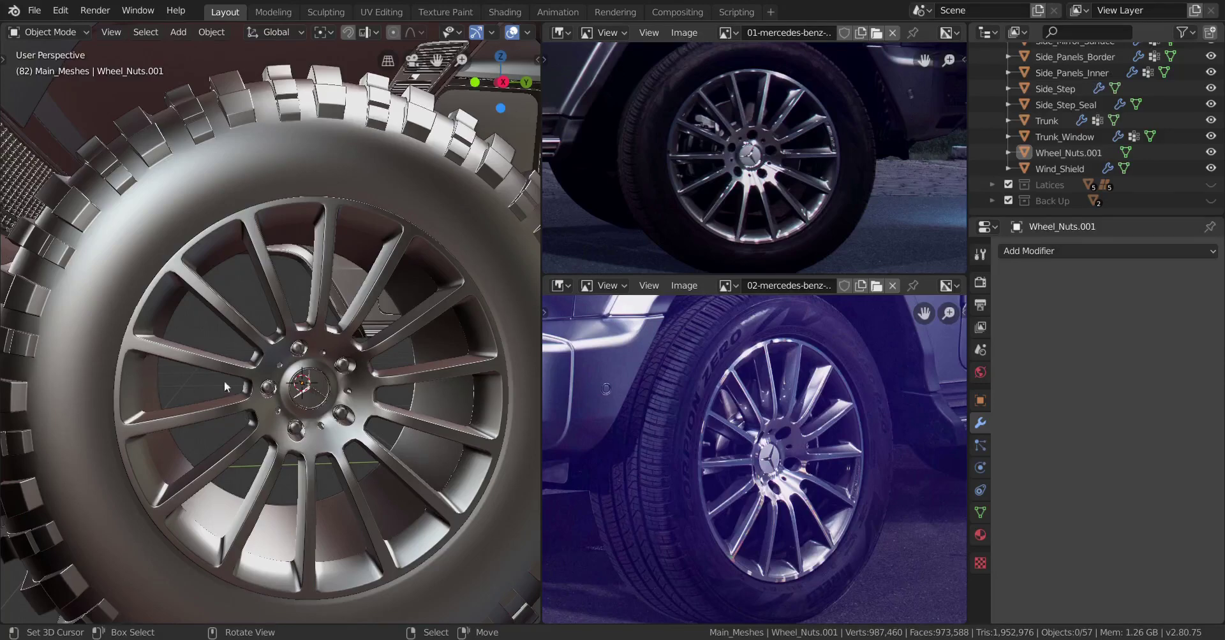
key("KP_3")
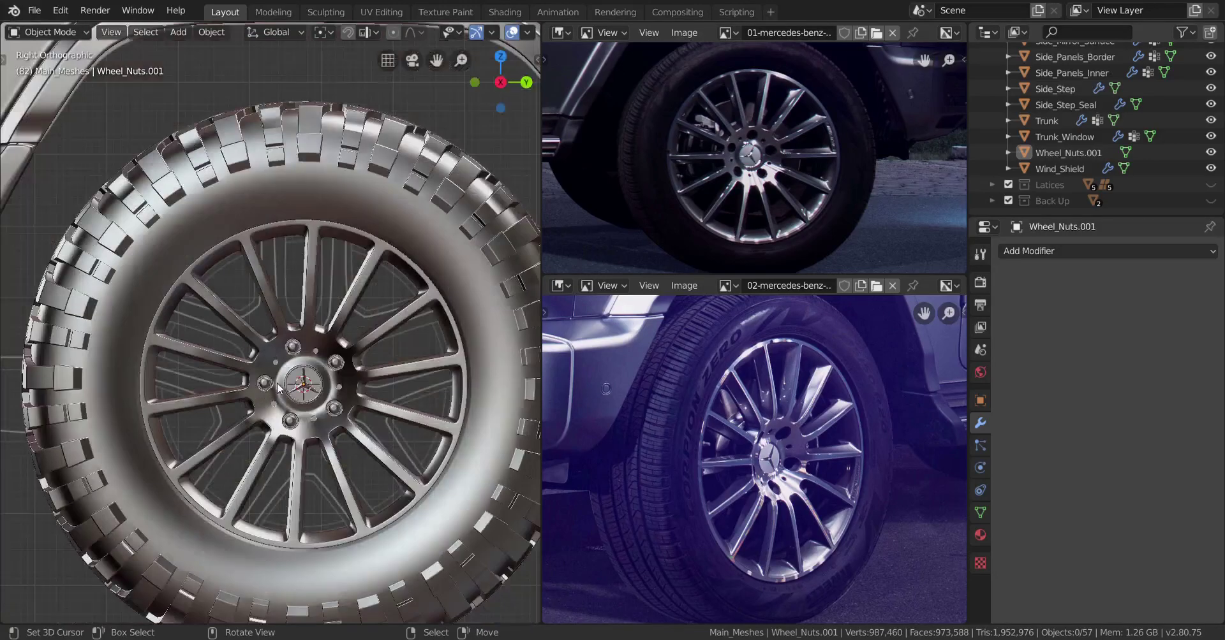
scroll(313, 409, "down", 2)
scroll(313, 408, "up", 2)
middle_click_drag(348, 392, 396, 415)
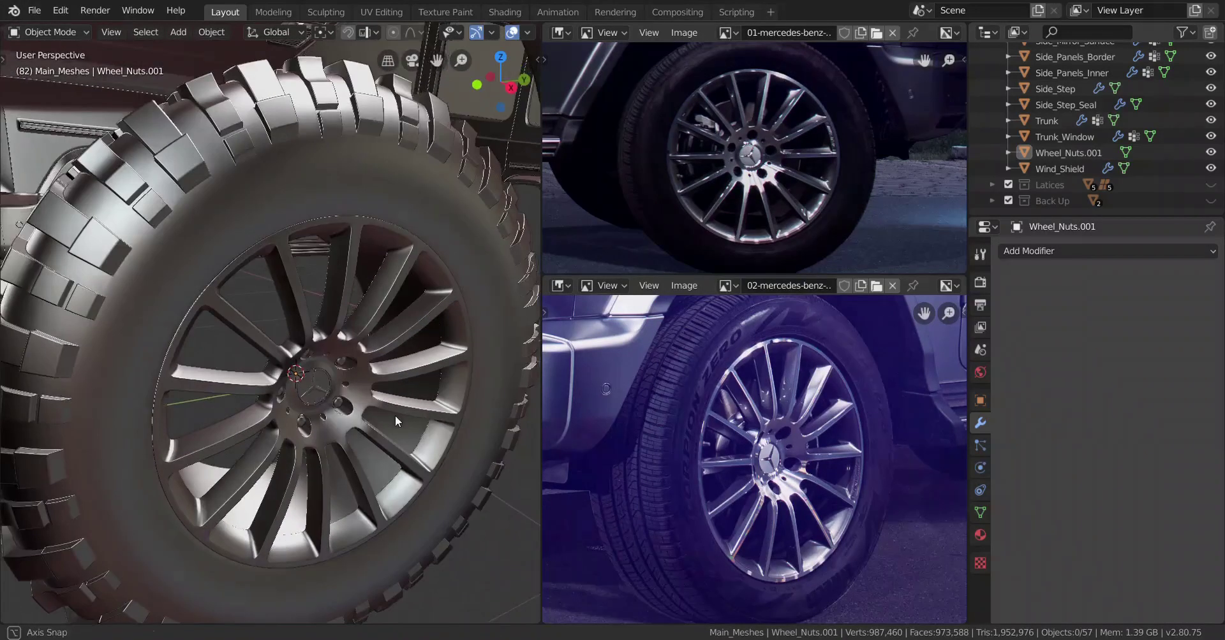
Select the front wheel's rim object and snap the 3D cursor to it in right orthographic view.
right_click(396, 367)
middle_click_drag(395, 368, 291, 390)
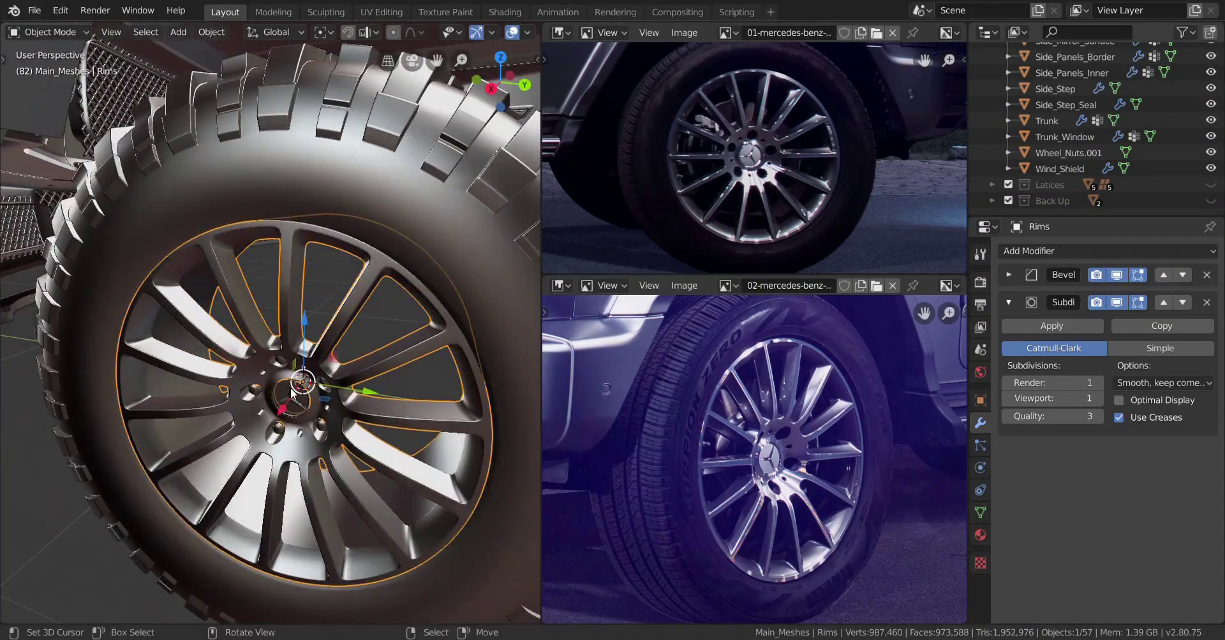
key("KP_3")
key("shift+s")
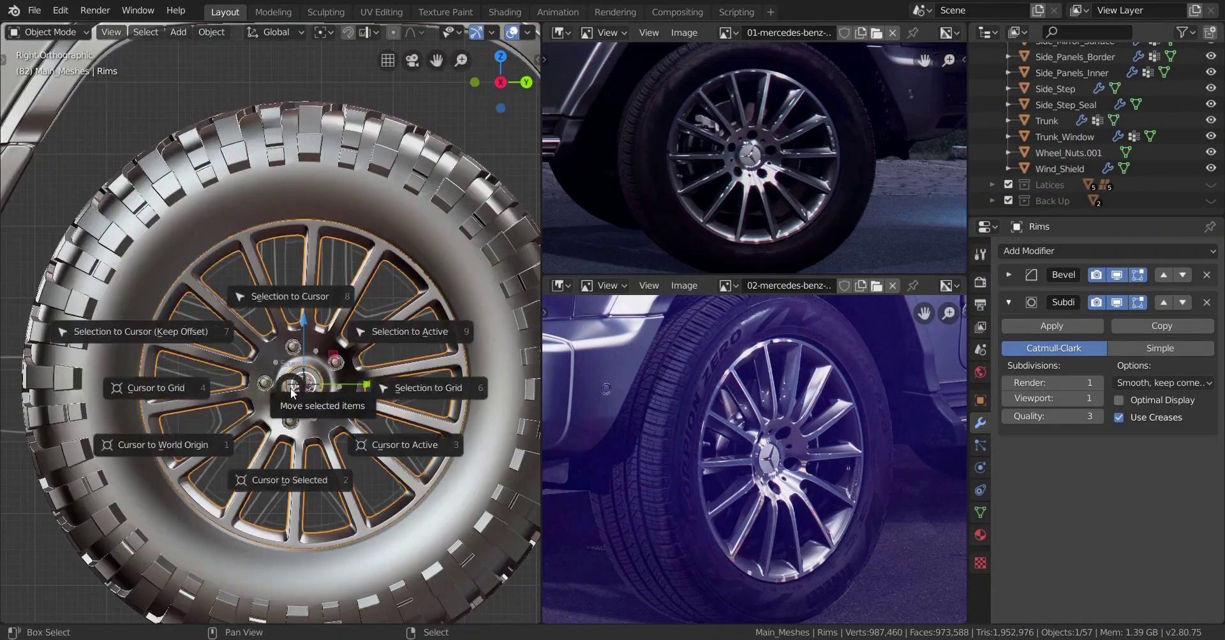
left_click(299, 452)
scroll(299, 453, "up", 2)
scroll(319, 383, "down", 2)
middle_click_drag(320, 375, 262, 349, "shift")
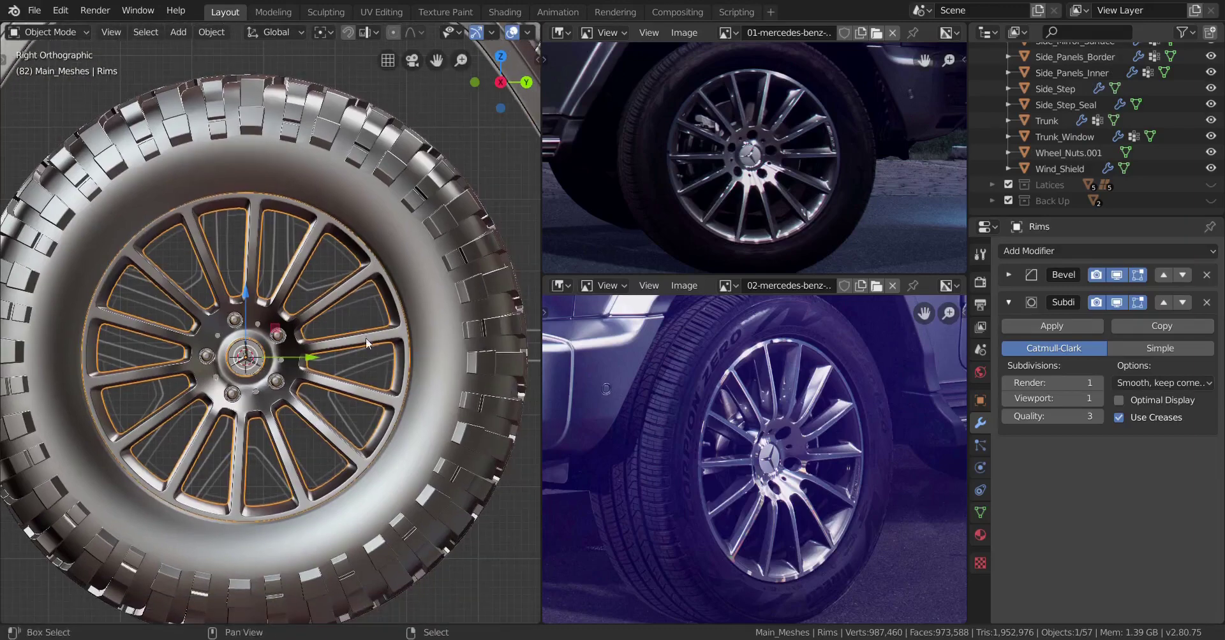
Add a mesh circle with 60 vertices at the 3D cursor, aligned to the right view.
key("shift+a")
mouse_move(365, 337)
left_click(467, 365)
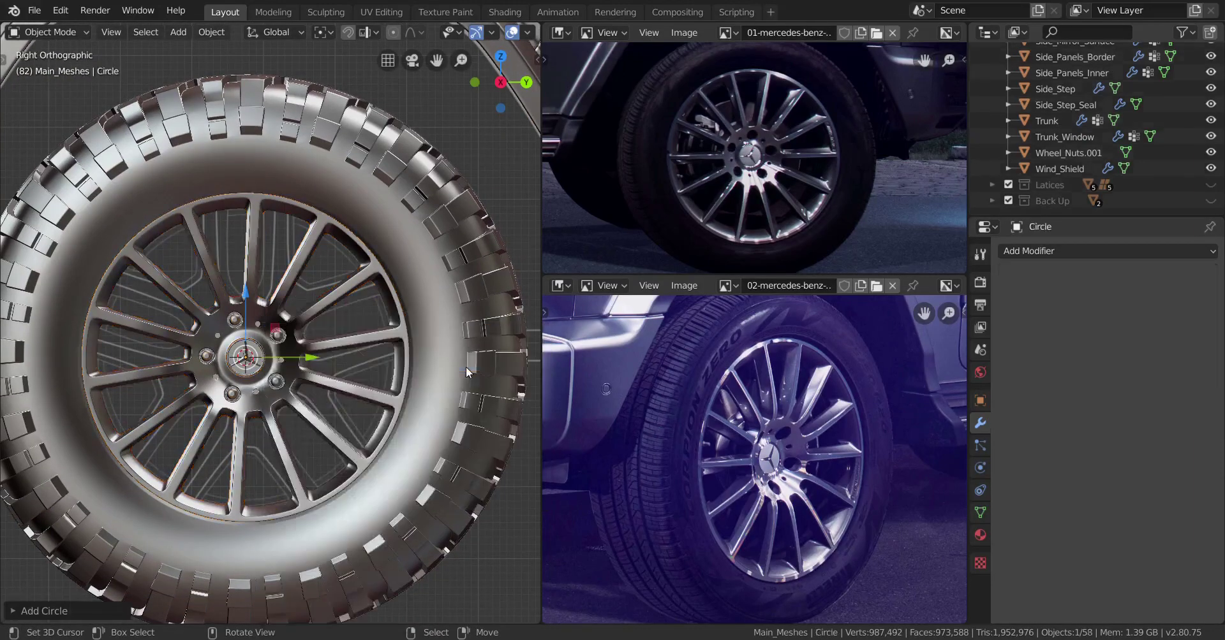
scroll(322, 419, "down", 1)
scroll(322, 420, "down", 4)
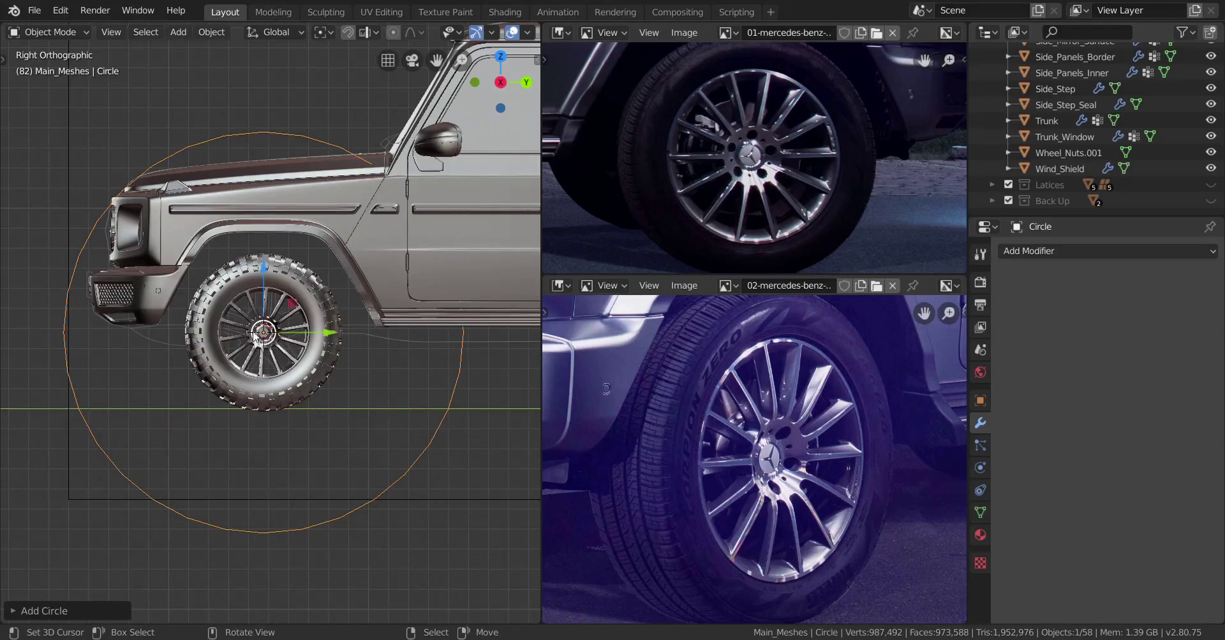
scroll(226, 331, "up", 1)
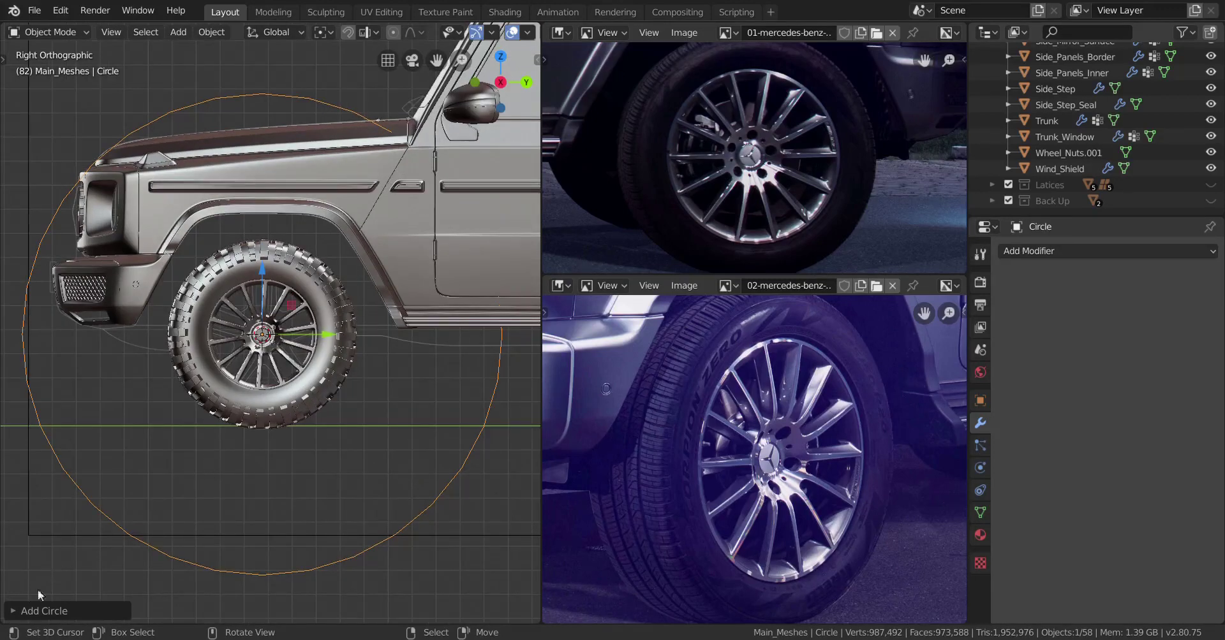
left_click(16, 613)
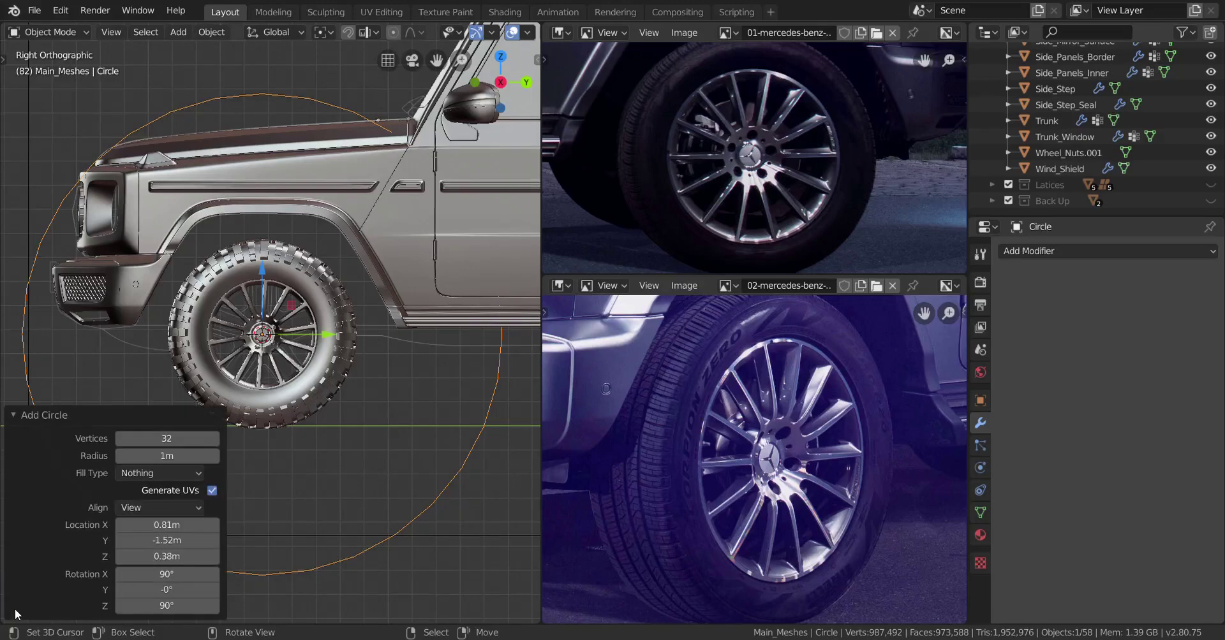
left_click(166, 440)
key("Return")
left_click(14, 415)
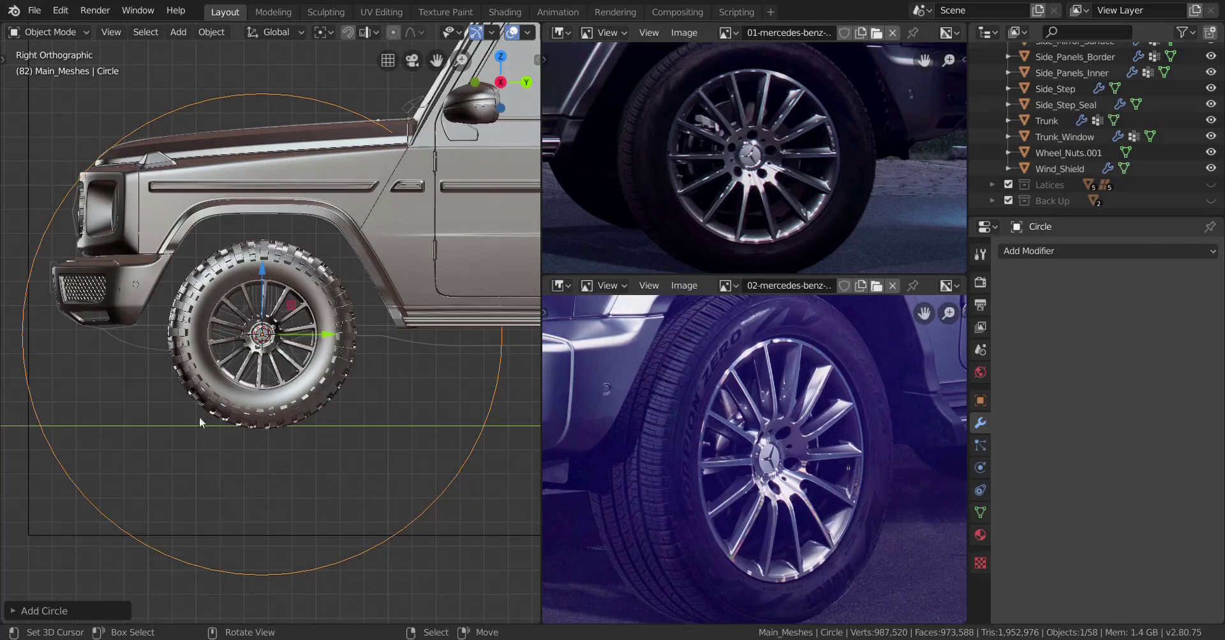
Scale the circle's vertices down in Edit Mode until the ring sits inside the rim's outer edge.
scroll(307, 418, "down", 1)
key("Tab")
key("s")
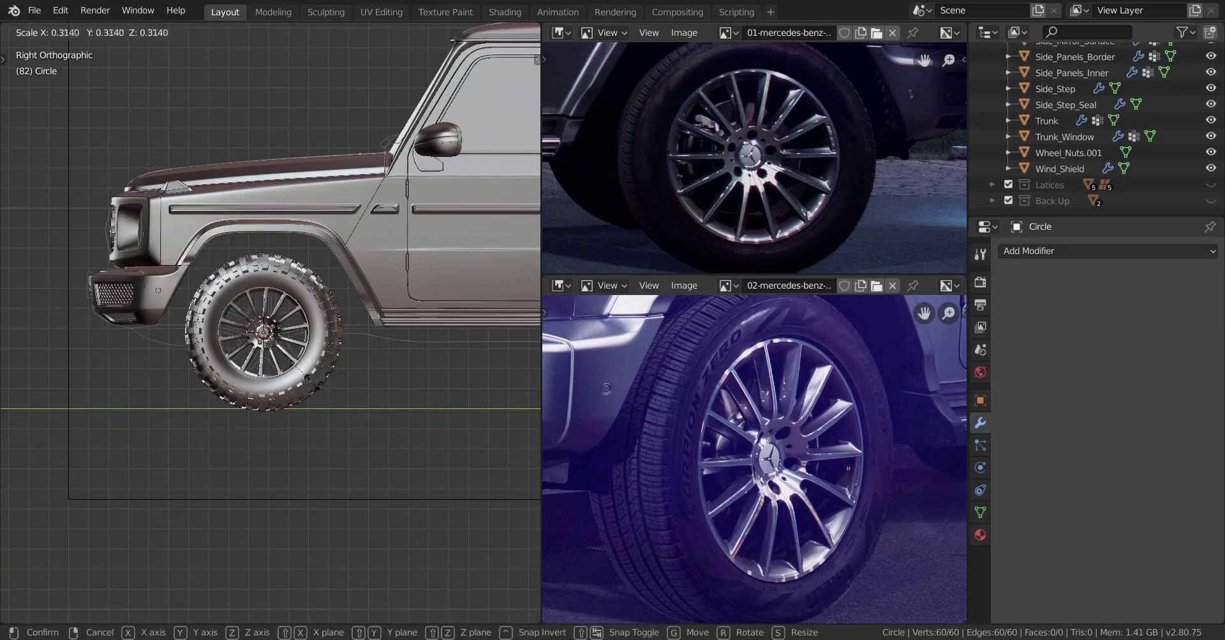
left_click(336, 438)
scroll(336, 438, "up", 4)
key("s")
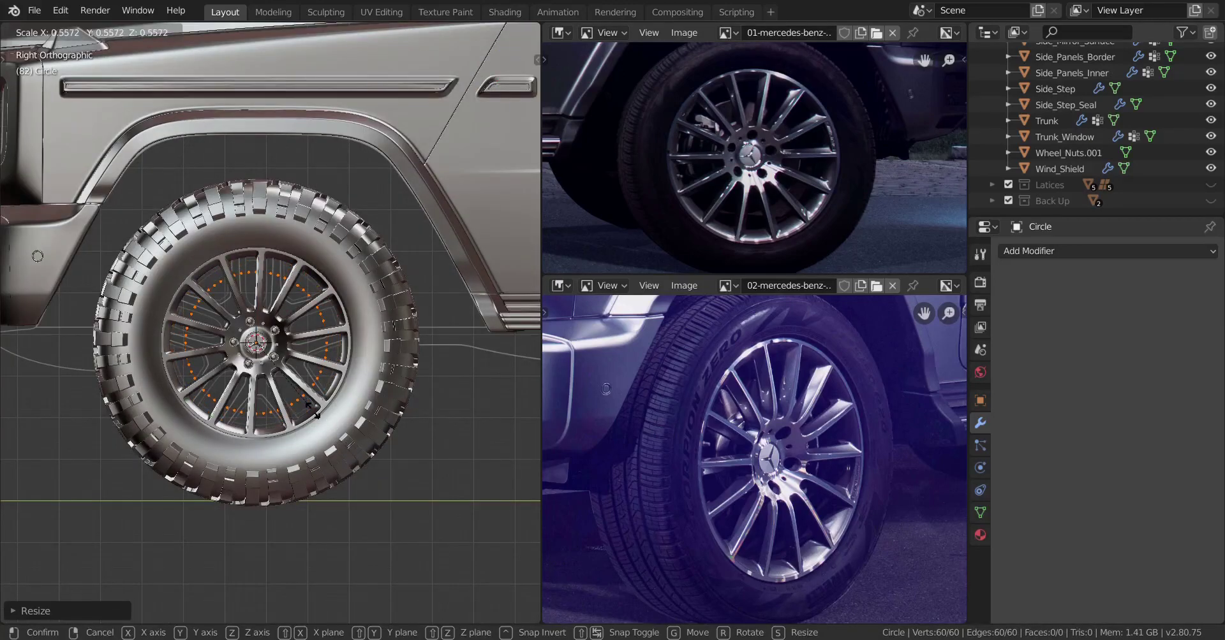
left_click(316, 415)
scroll(414, 368, "up", 1)
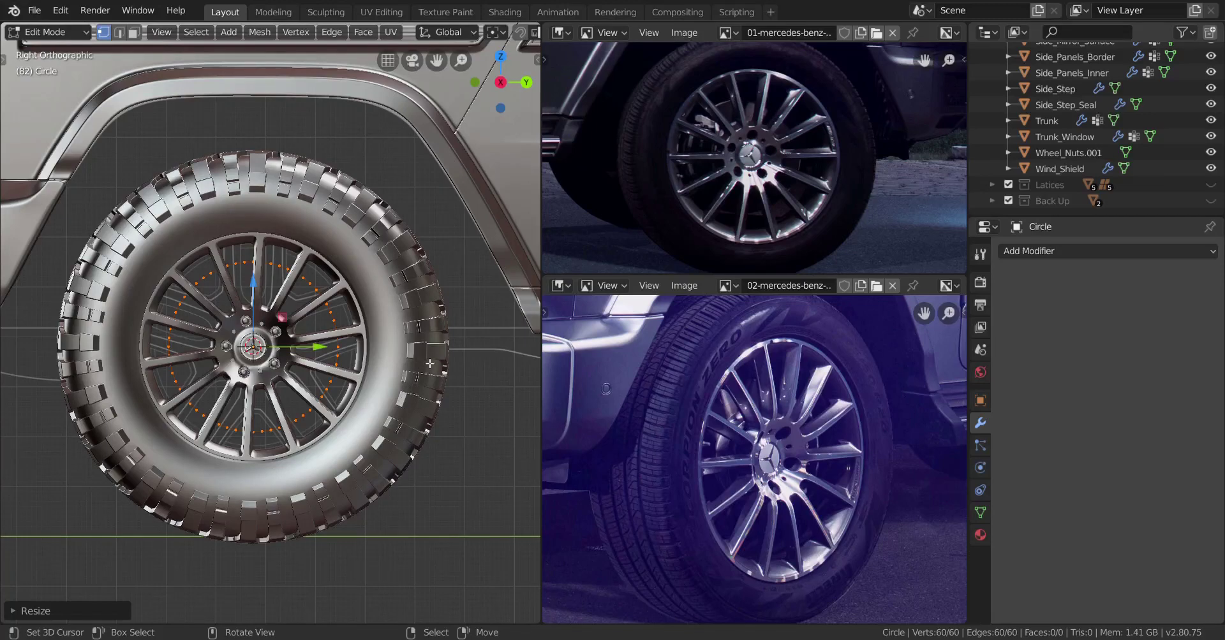
Fine-tune the circle's size to match the brake disc behind the spokes in the reference photo.
scroll(764, 167, "down", 3)
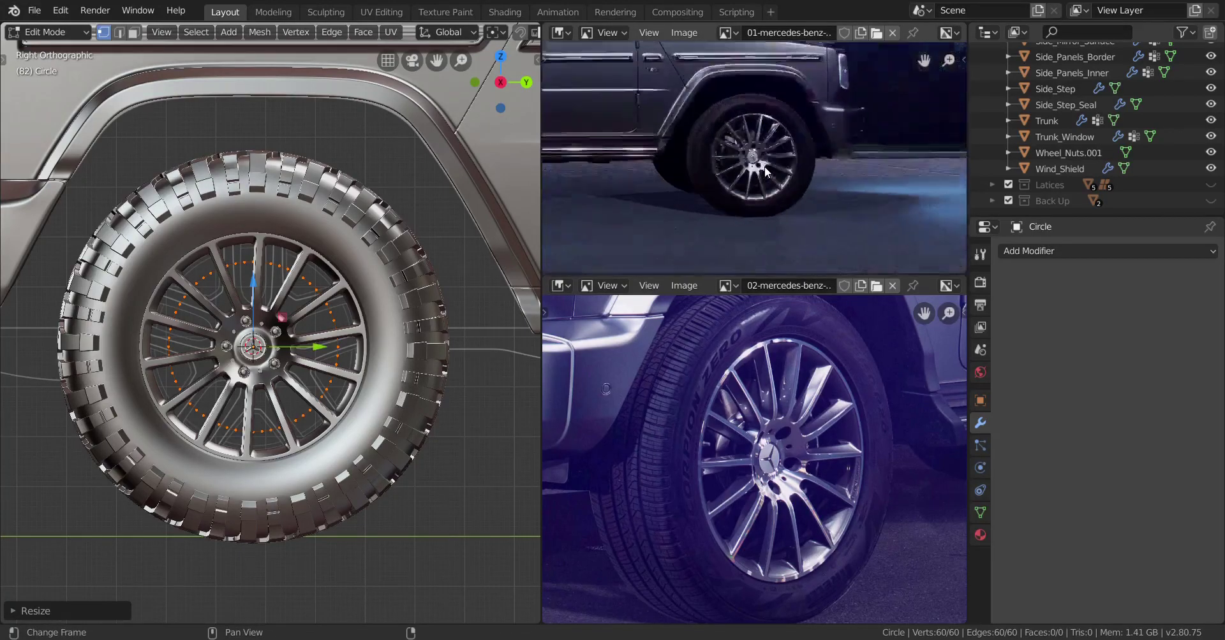
scroll(764, 167, "up", 3)
key("s")
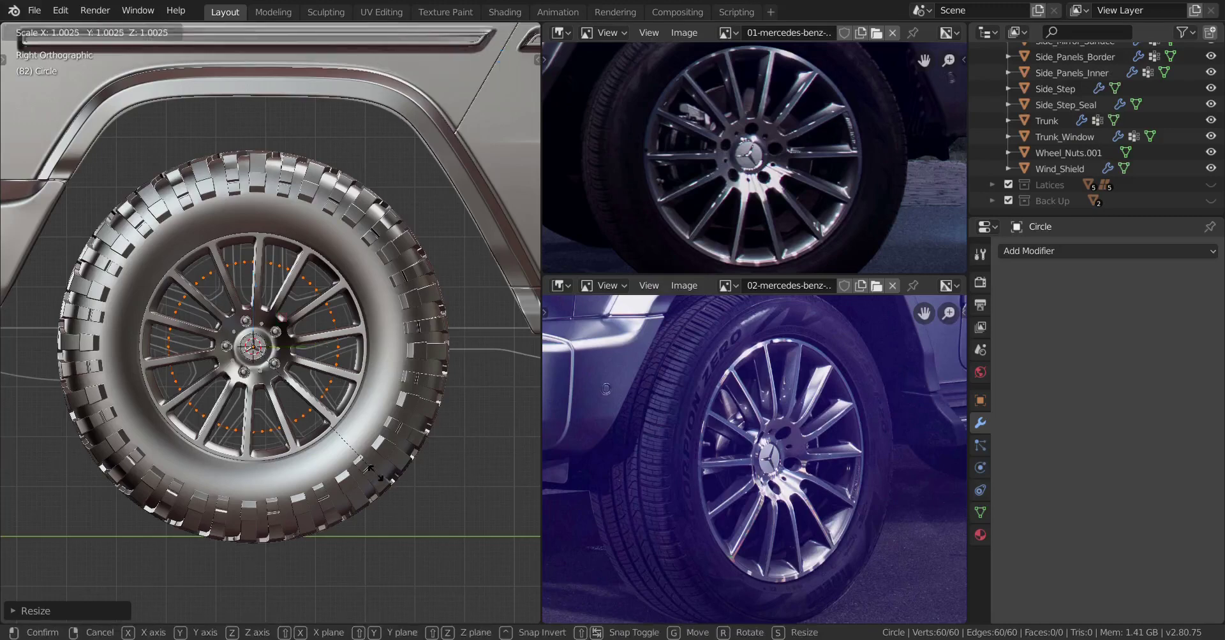
left_click(342, 420)
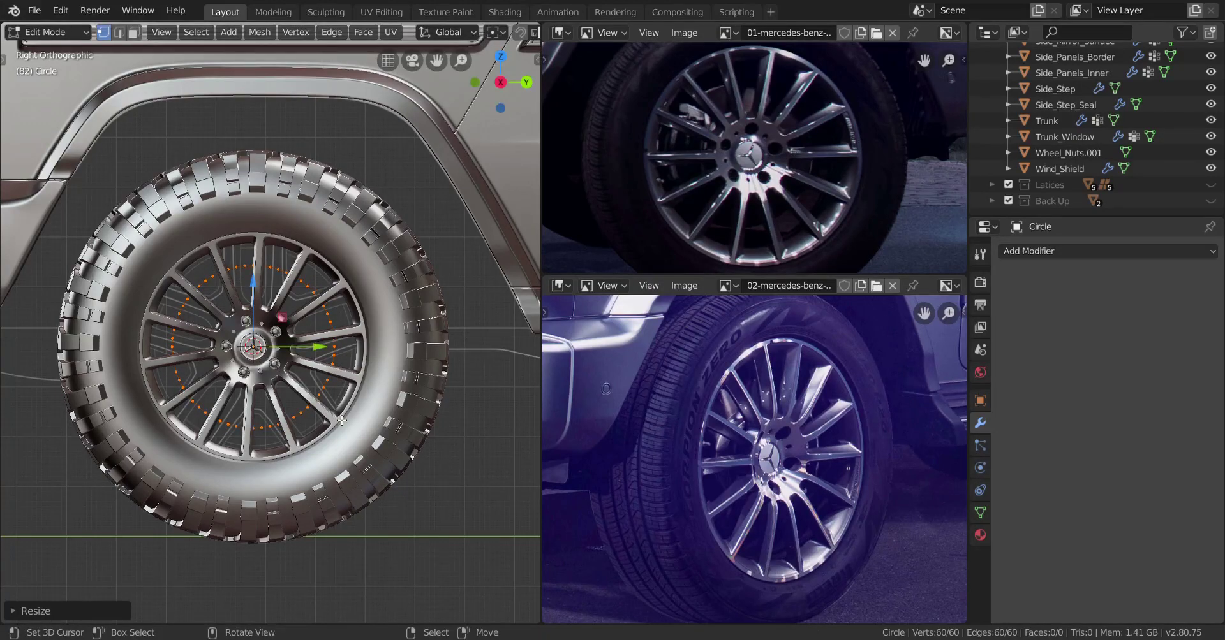
scroll(310, 469, "up", 4)
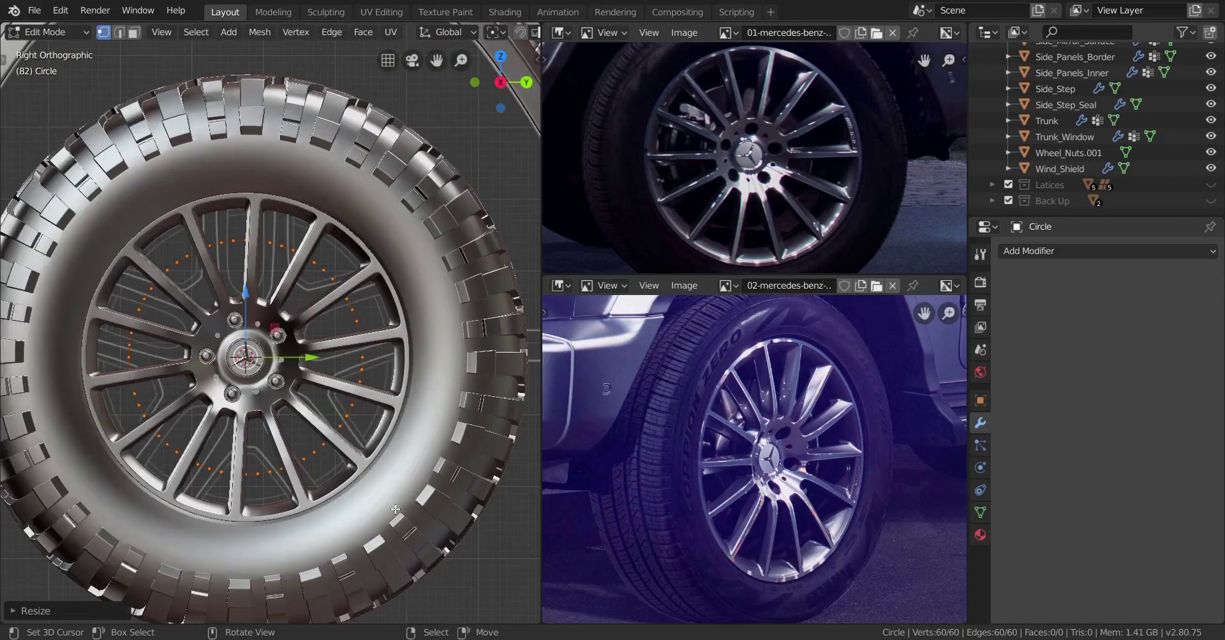
key("s")
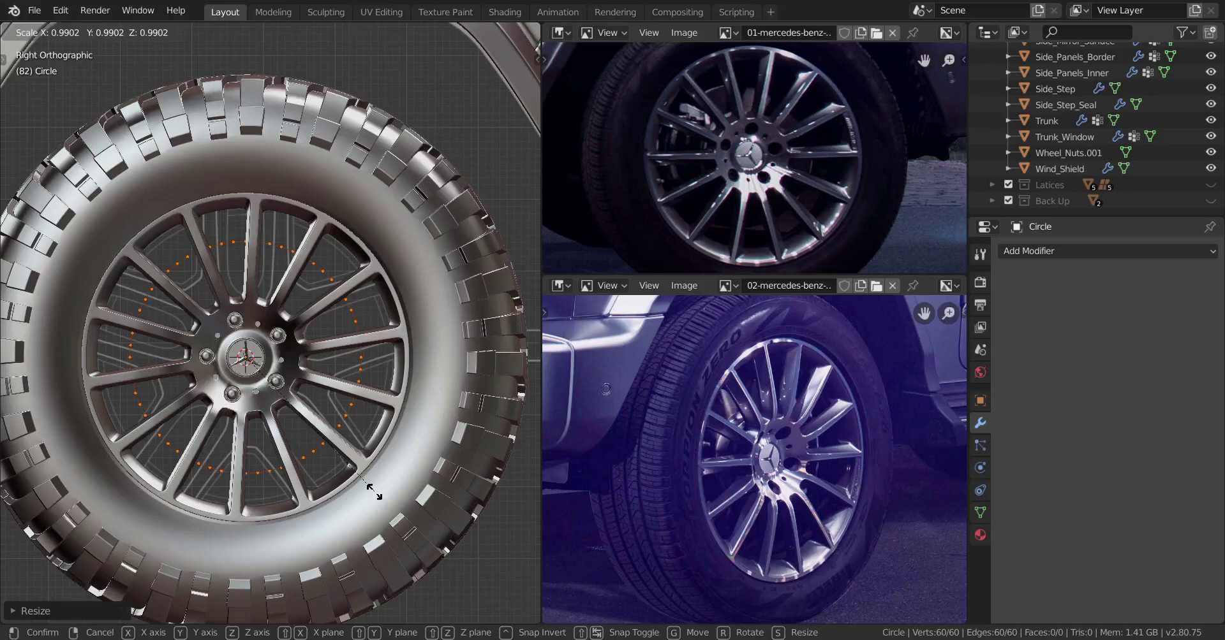
left_click(397, 515)
middle_click_drag(397, 515, 269, 483)
key("KP_3")
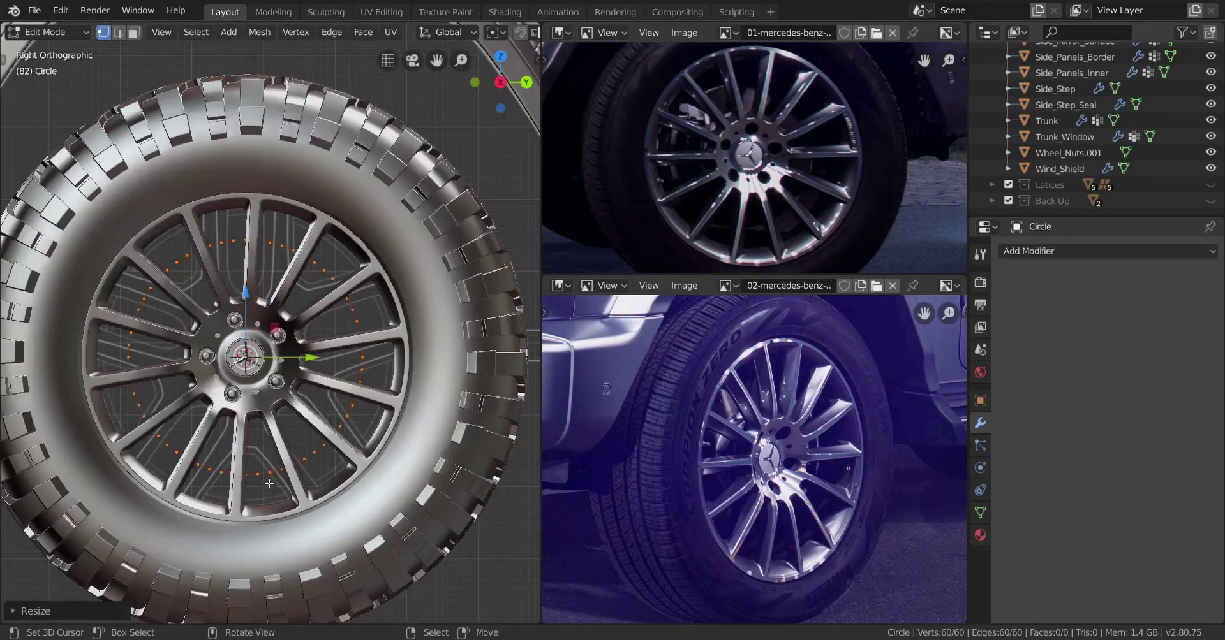
Fill the circle with a face and inset it twice into concentric rings, the second about 0.01 thick, then leave Edit Mode.
scroll(275, 486, "up", 3)
key("f")
scroll(318, 486, "down", 2)
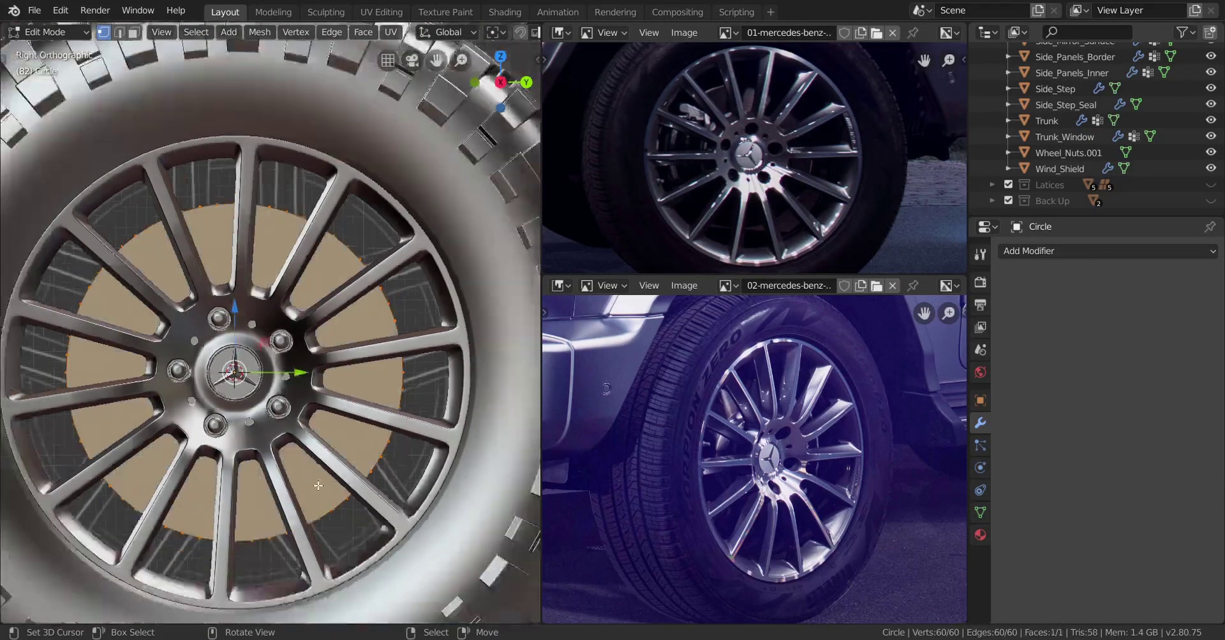
scroll(383, 510, "up", 3)
key("i")
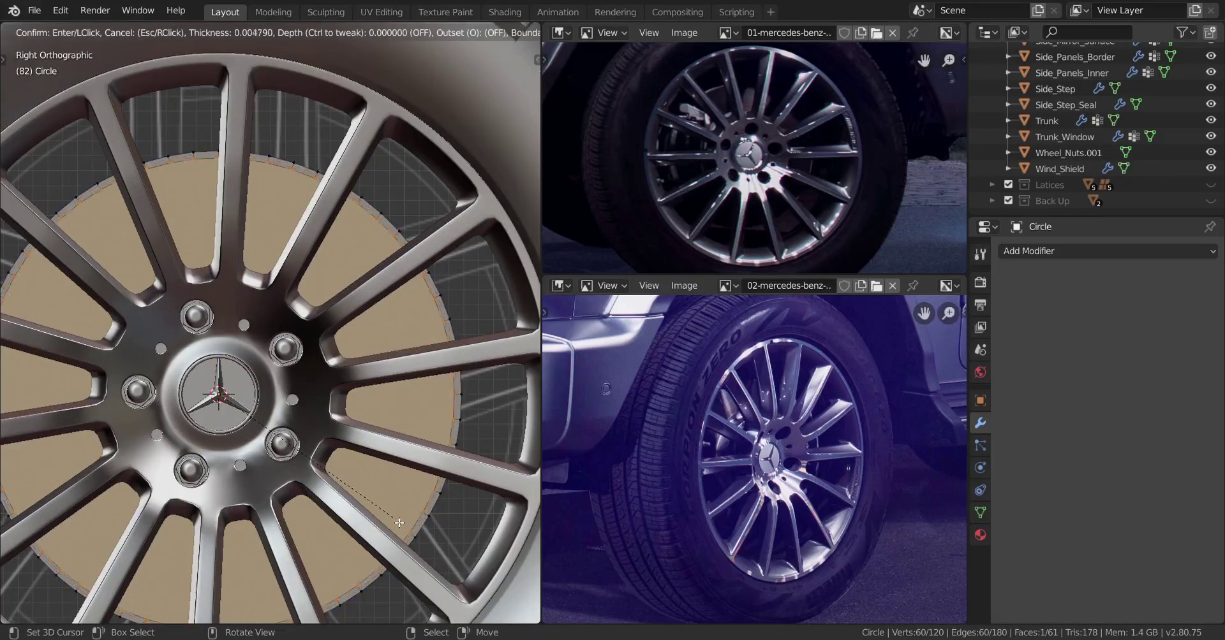
left_click(389, 515)
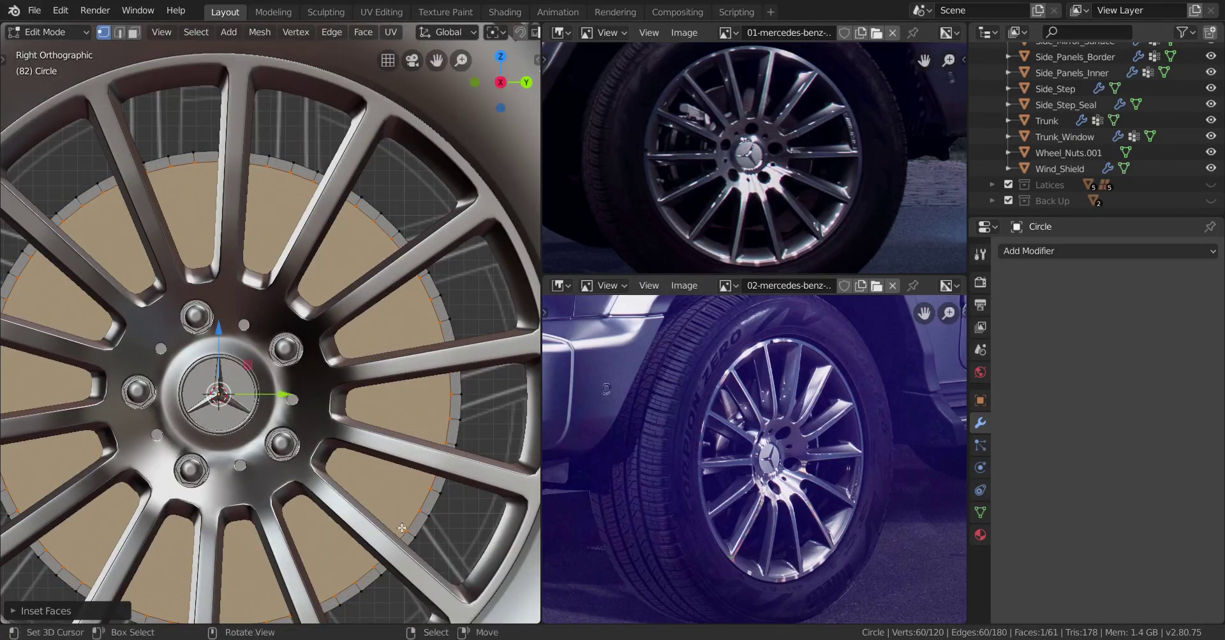
key("i")
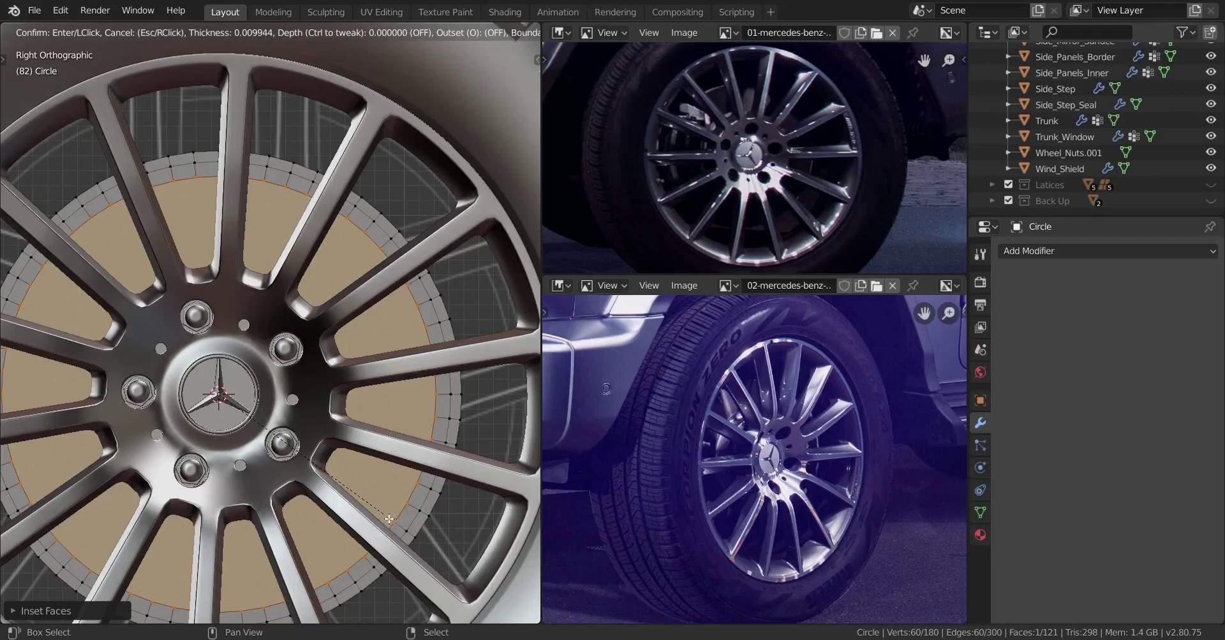
left_click(389, 518)
middle_click_drag(390, 518, 179, 513)
scroll(298, 516, "up", 4)
key("Tab")
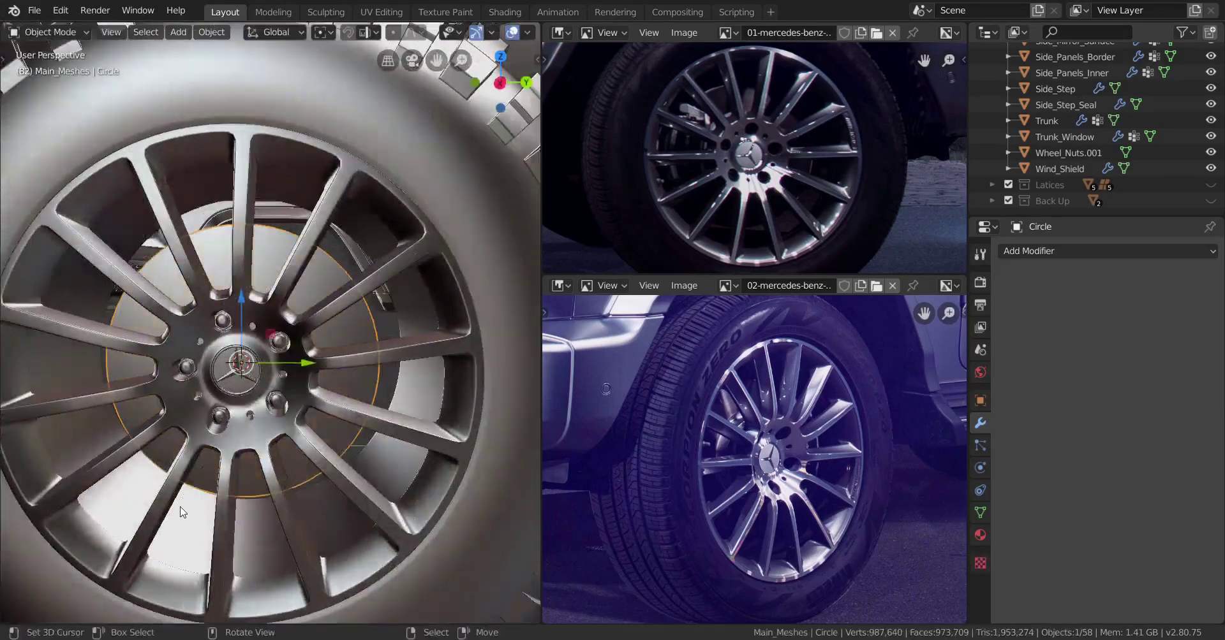
Select all the front wheel's parts in wireframe shading and isolate them in local view.
scroll(181, 511, "down", 6)
key("KP_3")
key("z")
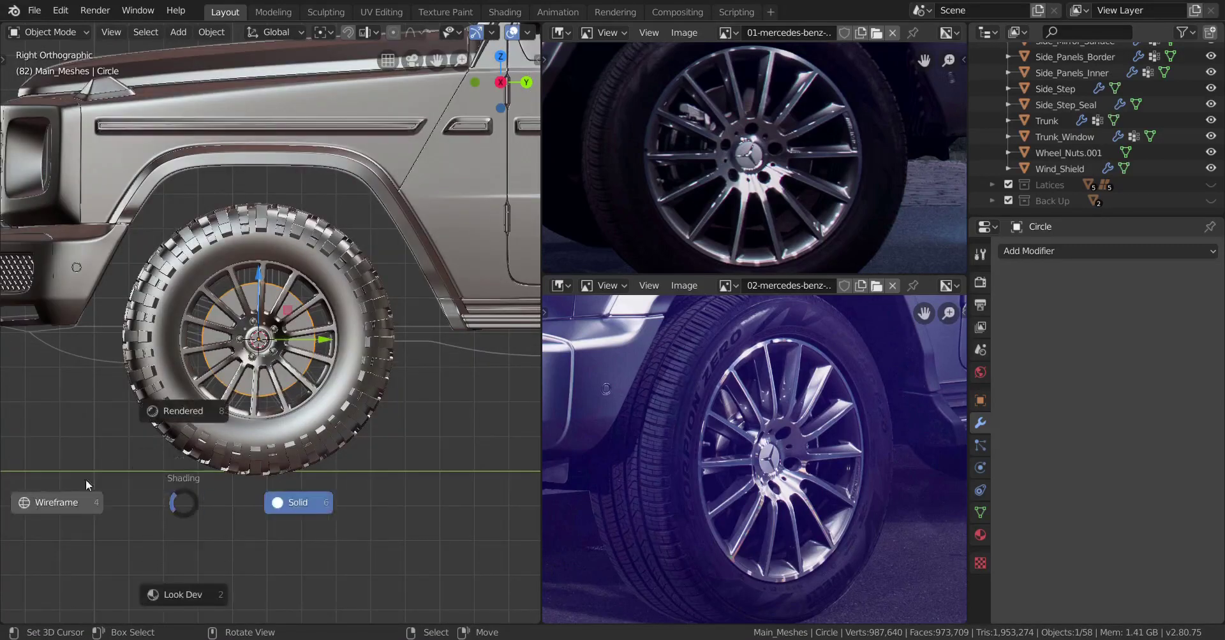
left_click(85, 480)
left_click_drag(180, 236, 323, 464)
key("KP_Divide")
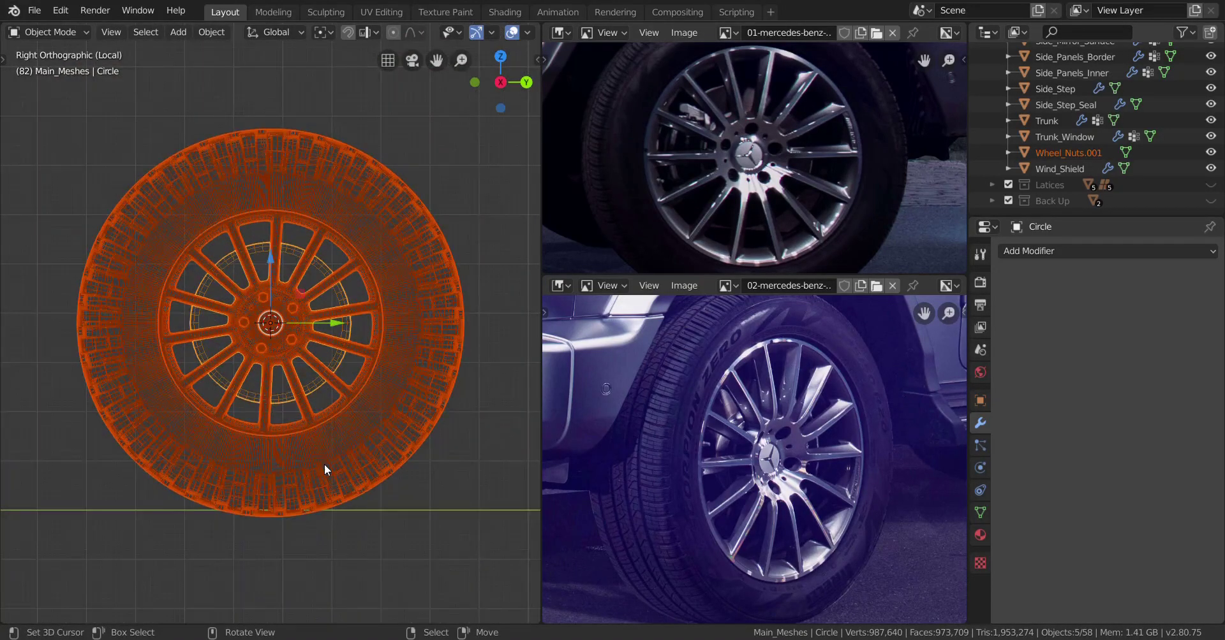
Select only the brake disc circle and open it in Edit Mode with solid shading.
scroll(409, 341, "up", 2)
left_click(388, 329)
scroll(275, 384, "down", 1)
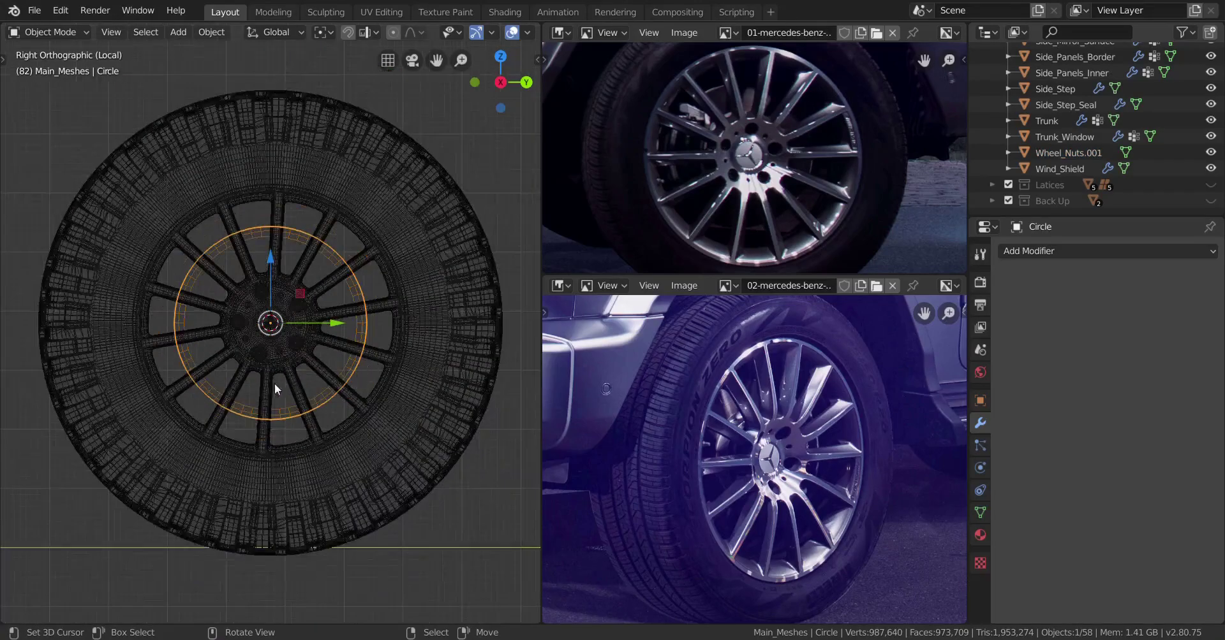
mouse_move(274, 384)
middle_mouse_down()
mouse_move(365, 404)
mouse_move(502, 403)
mouse_move(317, 407)
mouse_move(312, 419)
mouse_move(303, 379)
mouse_move(177, 368)
mouse_move(296, 369)
mouse_move(247, 362)
middle_mouse_up()
key("shift+z")
scroll(180, 374, "down", 4)
scroll(246, 364, "up", 7)
key("Tab")
scroll(296, 369, "up", 5)
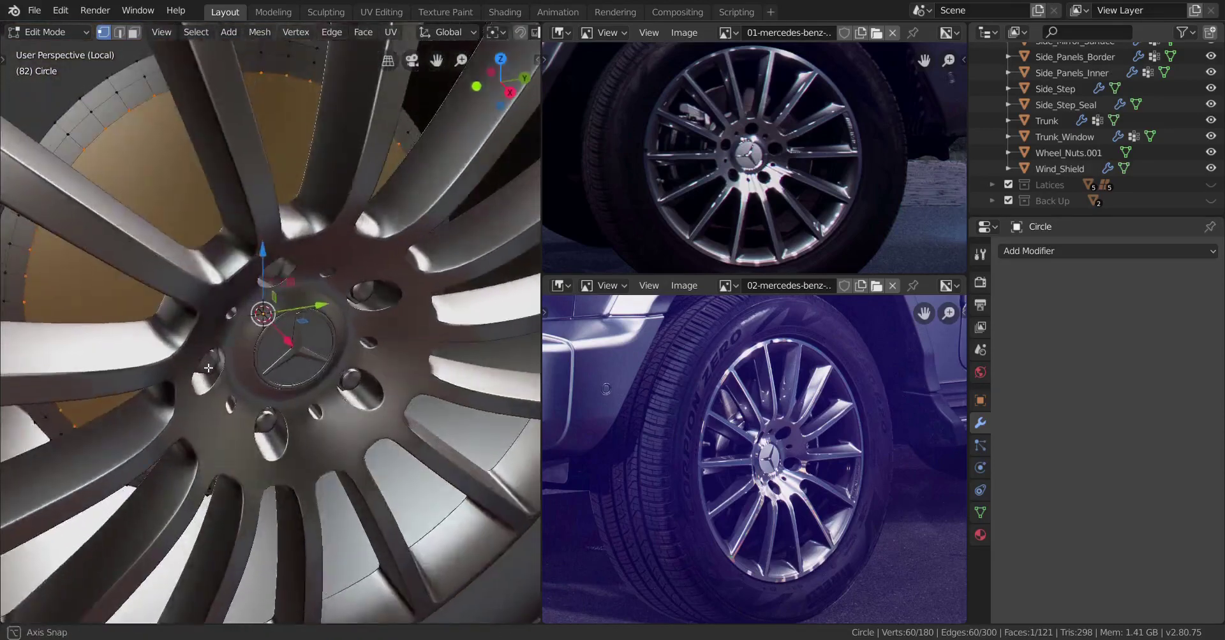
Inset the brake disc's central face about 0.054 m so its edge ends just behind the inner ends of the spokes.
scroll(247, 362, "down", 2)
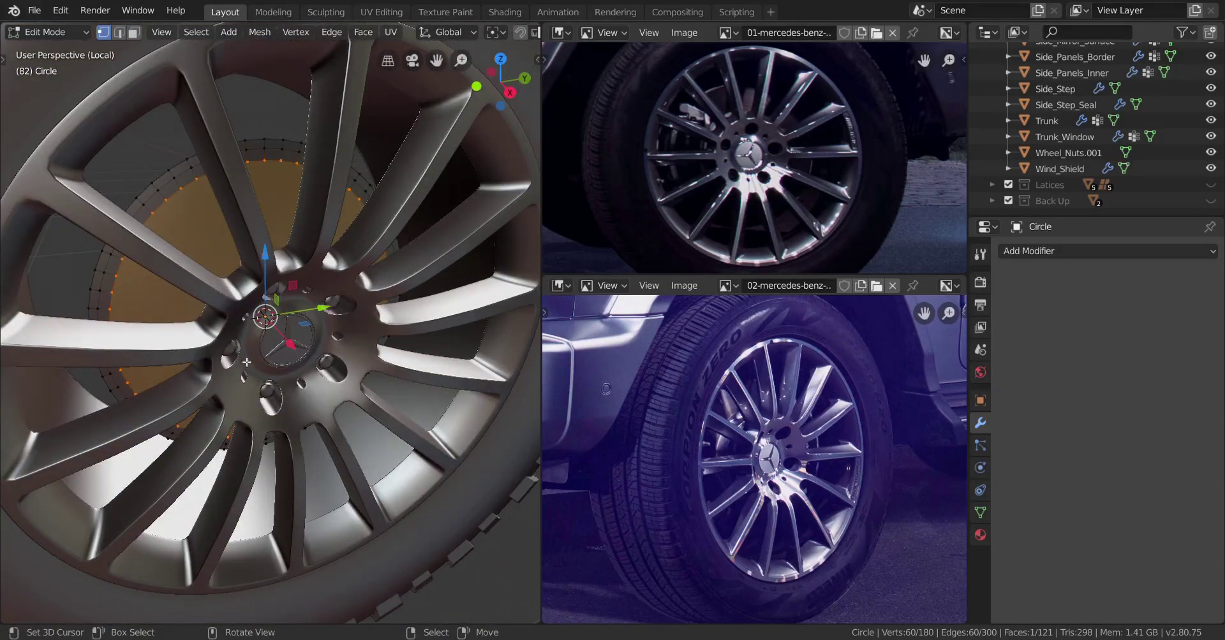
scroll(730, 474, "up", 5)
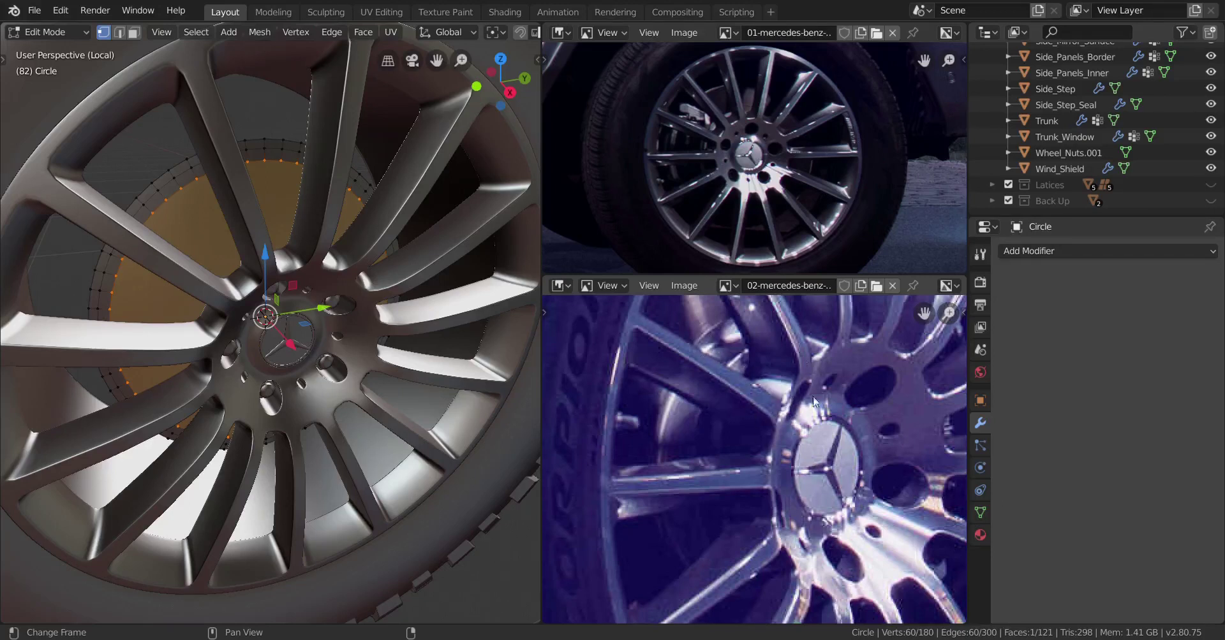
scroll(311, 426, "down", 4)
middle_click_drag(311, 426, 296, 423)
scroll(295, 423, "up", 3)
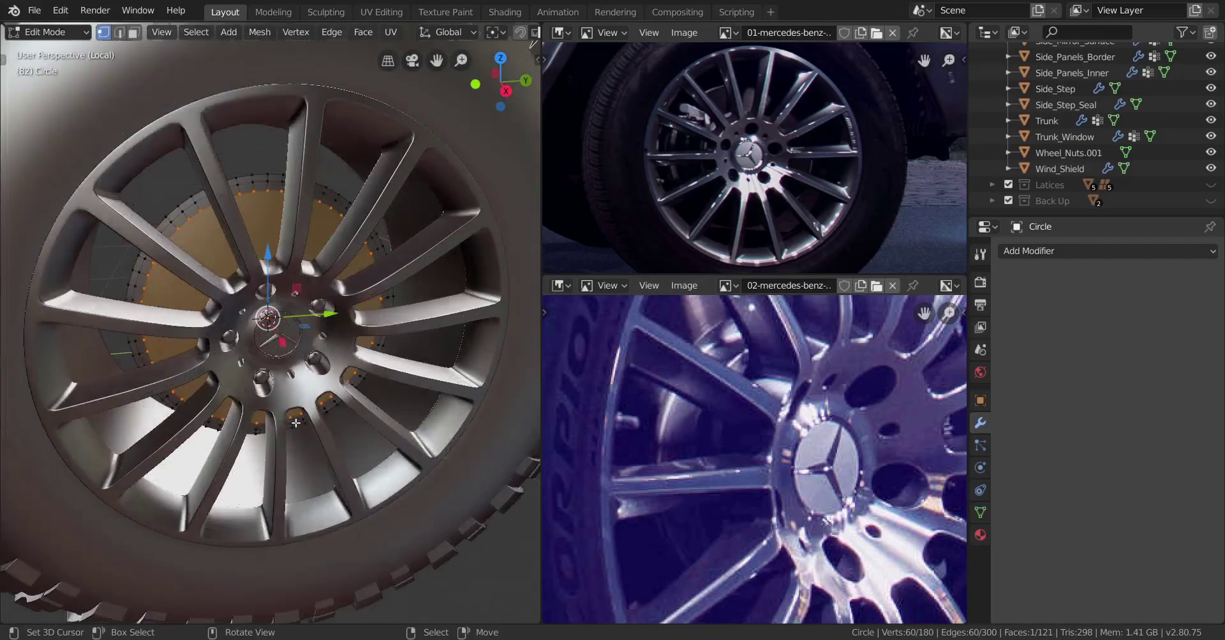
key("KP_3")
scroll(296, 423, "up", 3)
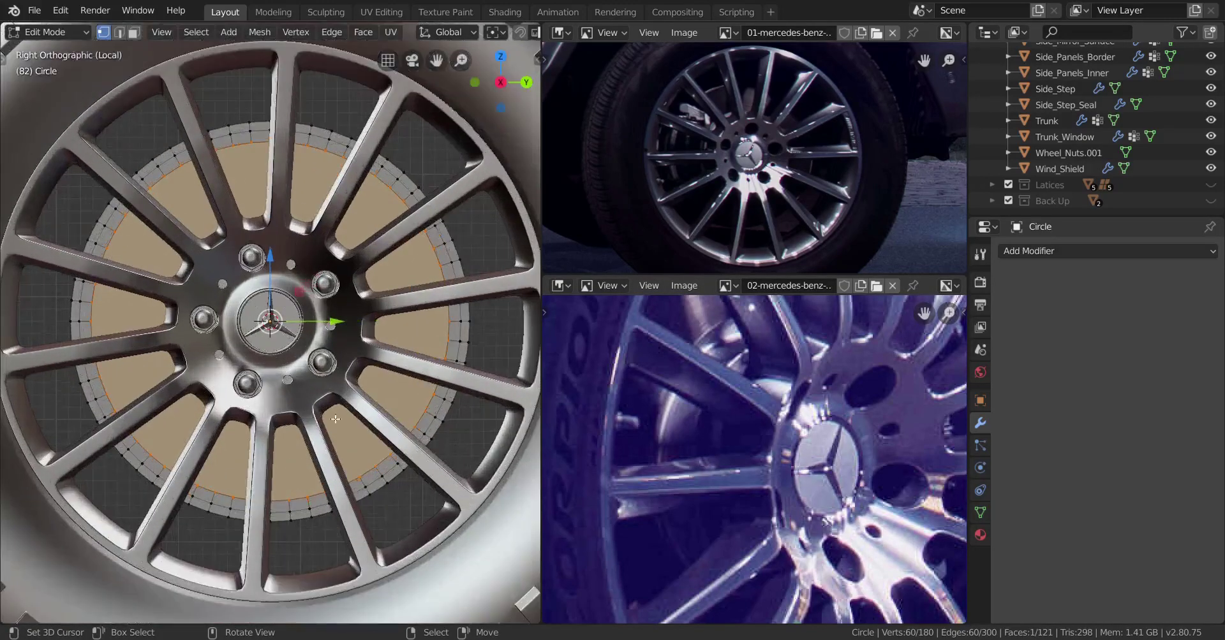
key("i")
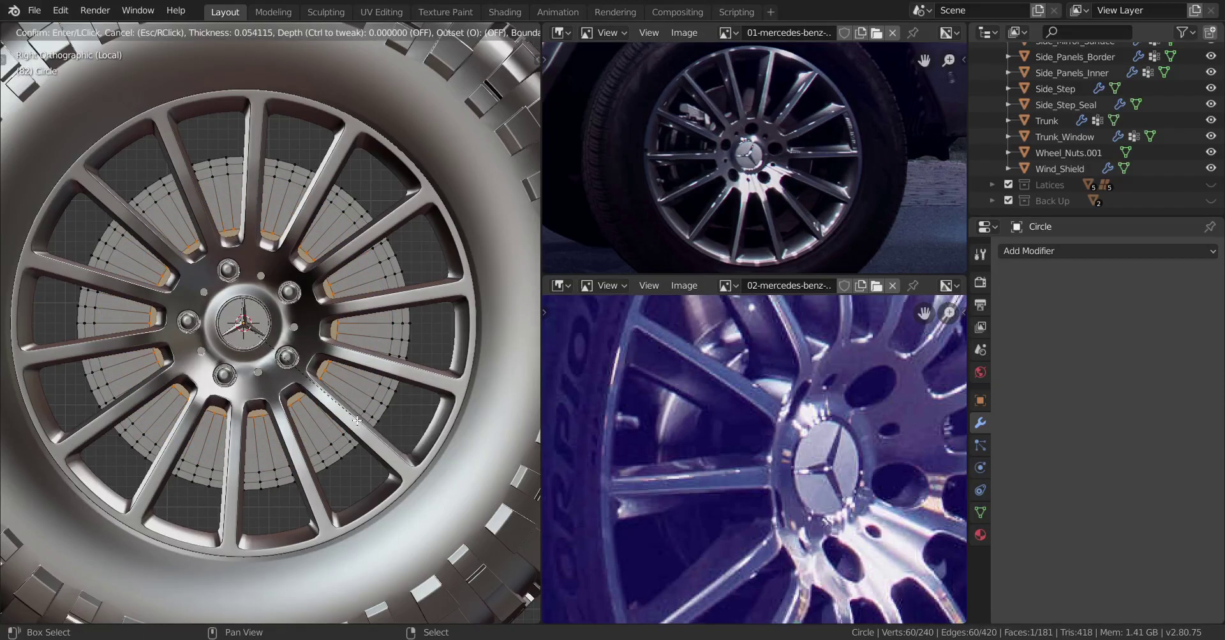
left_click(359, 420)
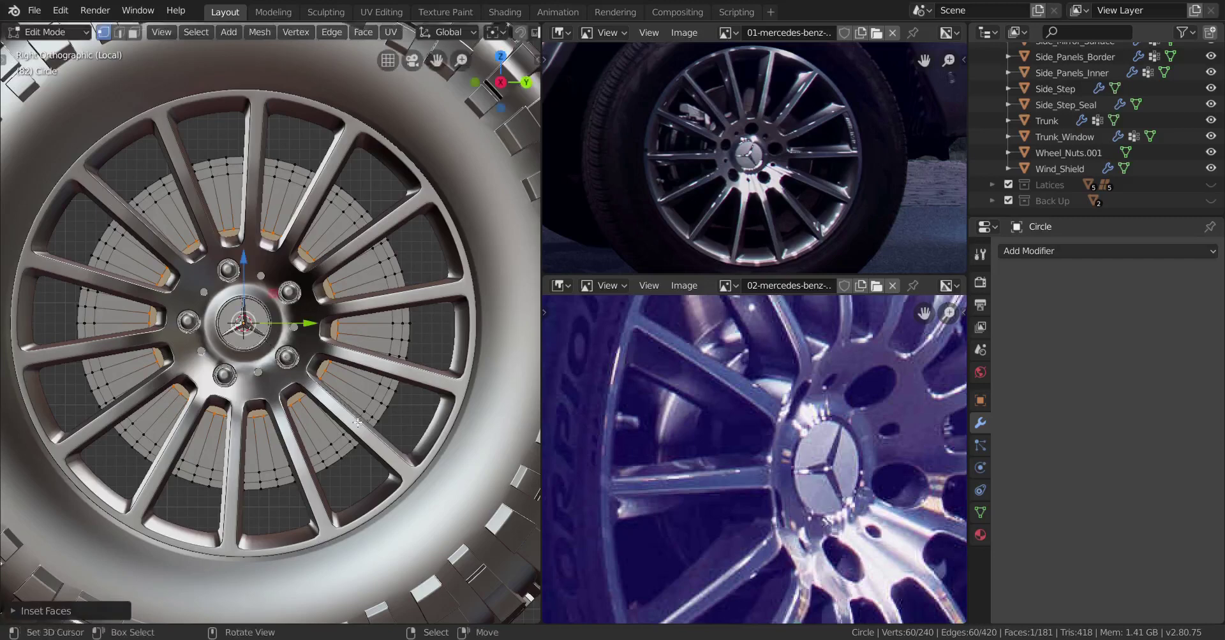
Inset the disc's central face again to add a thin ring around the hub area.
scroll(338, 434, "up", 2)
key("i")
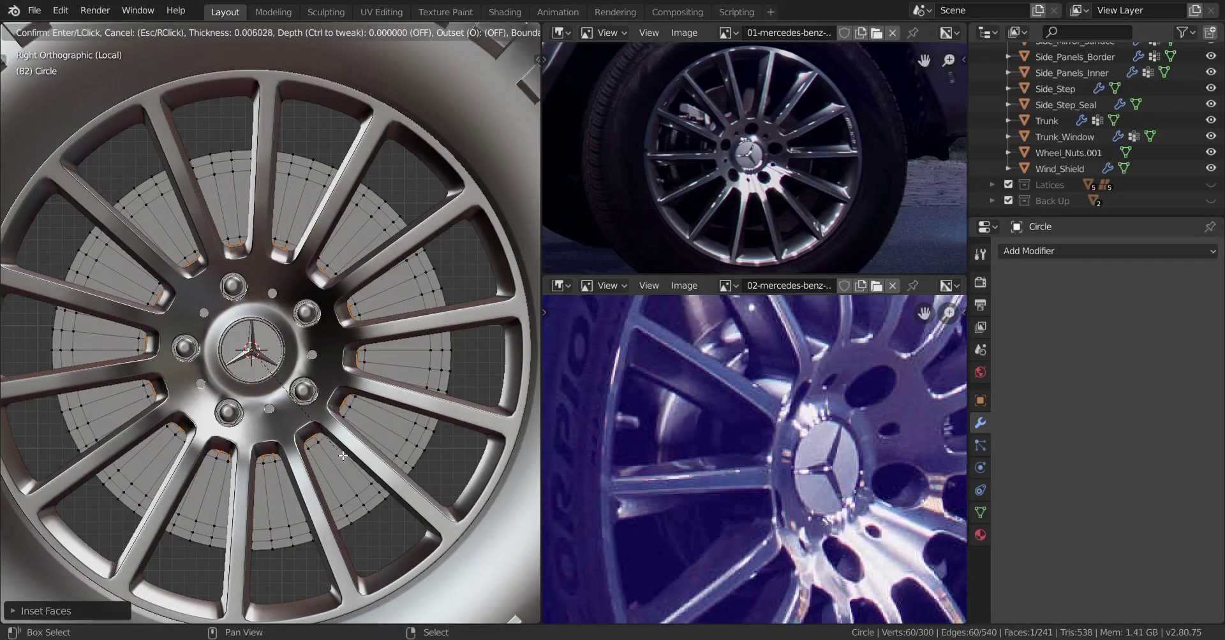
left_click(338, 452)
middle_click_drag(338, 452, 268, 408)
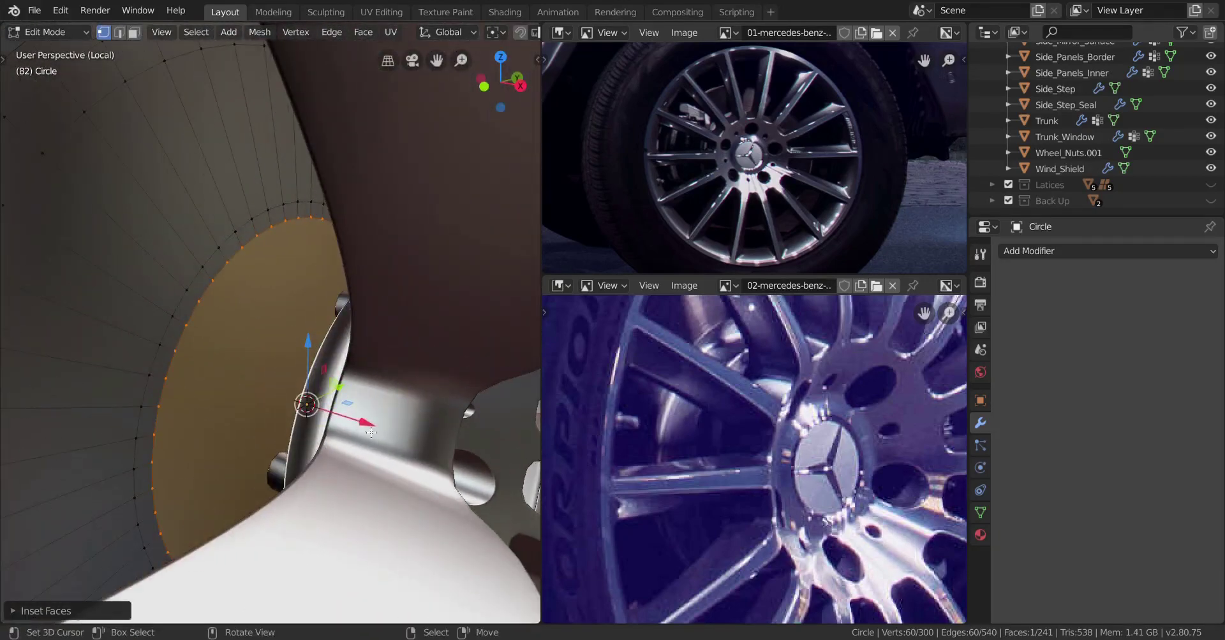
Recess the disc's central face about 0.01 m inward along X and check it through the spokes in Object Mode.
key("g")
key("x")
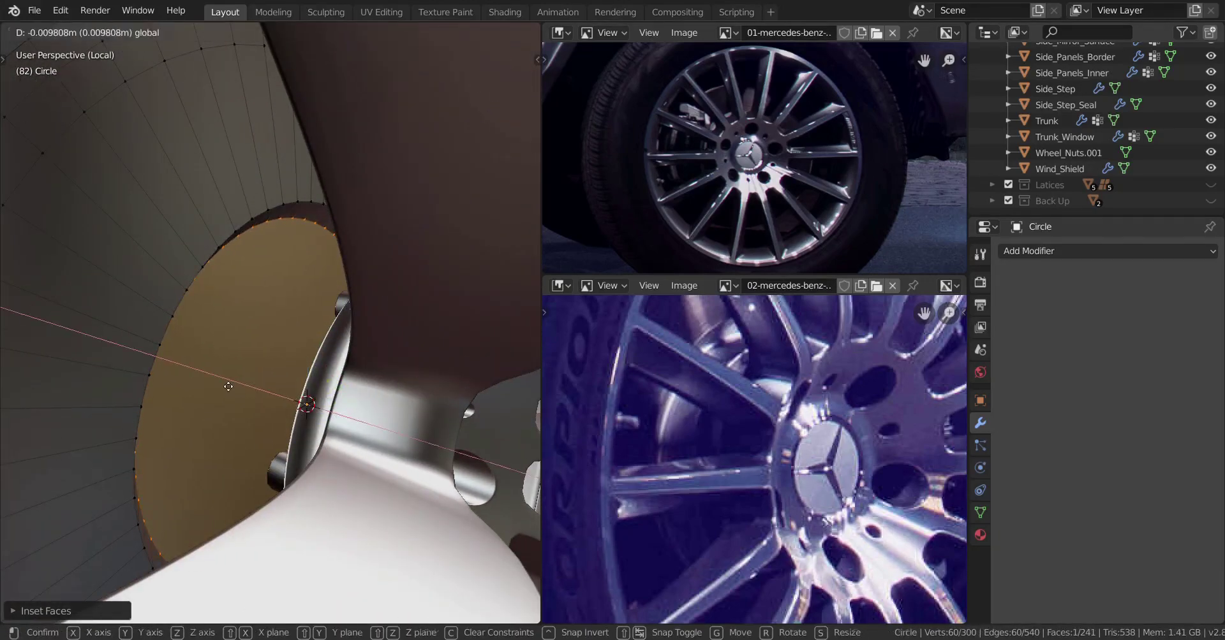
left_click(229, 387)
scroll(225, 421, "down", 2)
middle_click_drag(224, 421, 390, 446)
key("Tab")
scroll(224, 416, "down", 4)
scroll(282, 433, "up", 6)
Inset the recessed central face in Edit Mode by a very thin margin.
key("Tab")
scroll(296, 447, "up", 2)
left_click_drag(408, 440, 393, 432)
middle_click_drag(394, 432, 390, 468)
key("i")
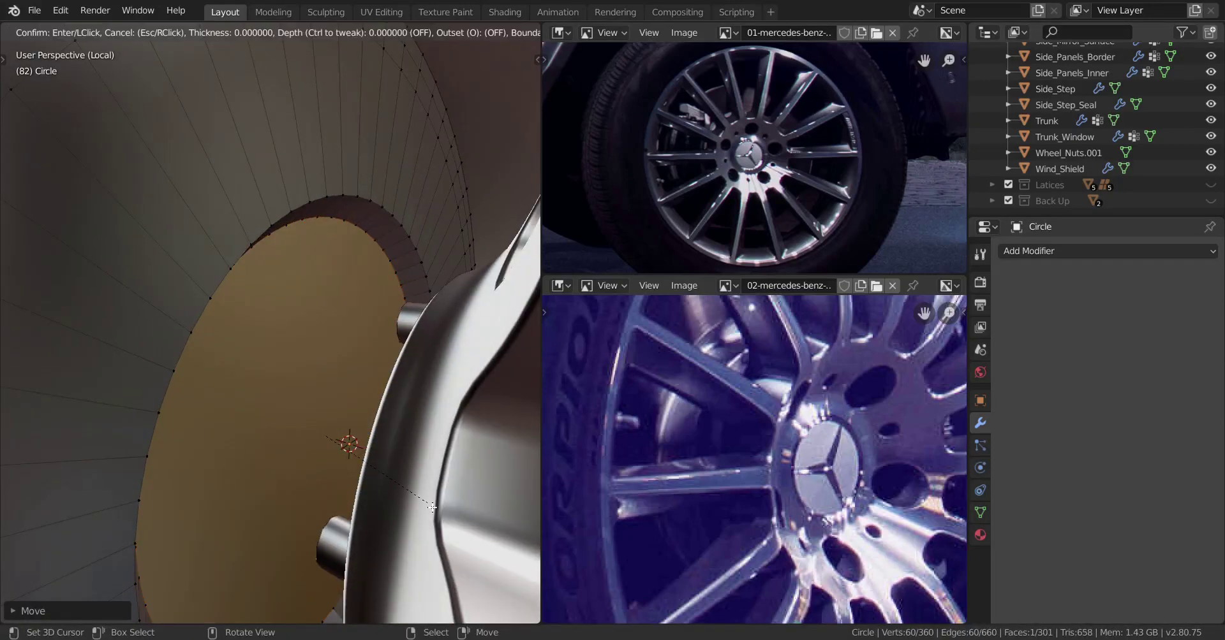
left_click(403, 475)
Extrude the central face about 0.04 m outward along X to form the hub cylinder behind the rim.
key("e")
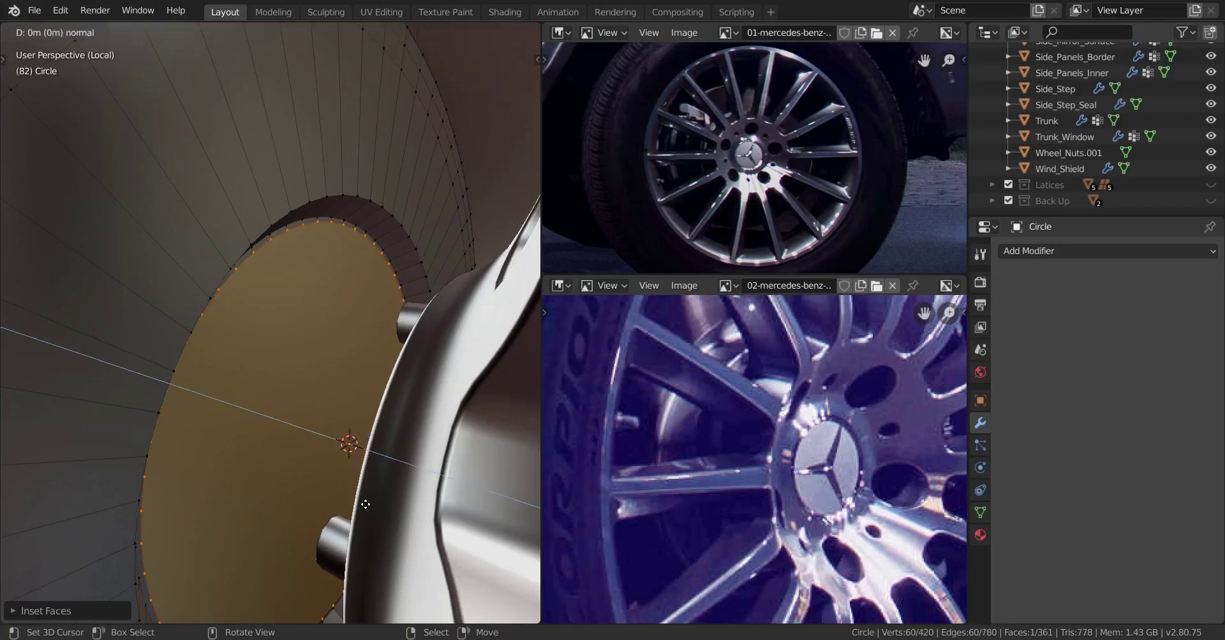
key("x")
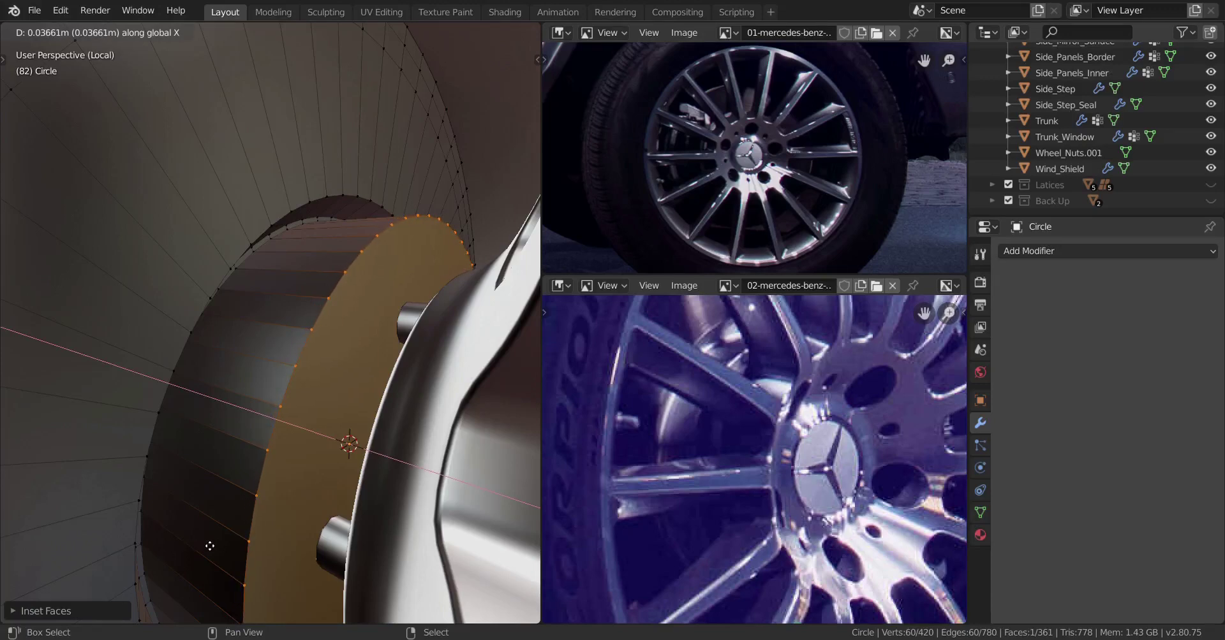
left_click(154, 512)
middle_click_drag(191, 515, 364, 496)
key("Tab")
key("Tab")
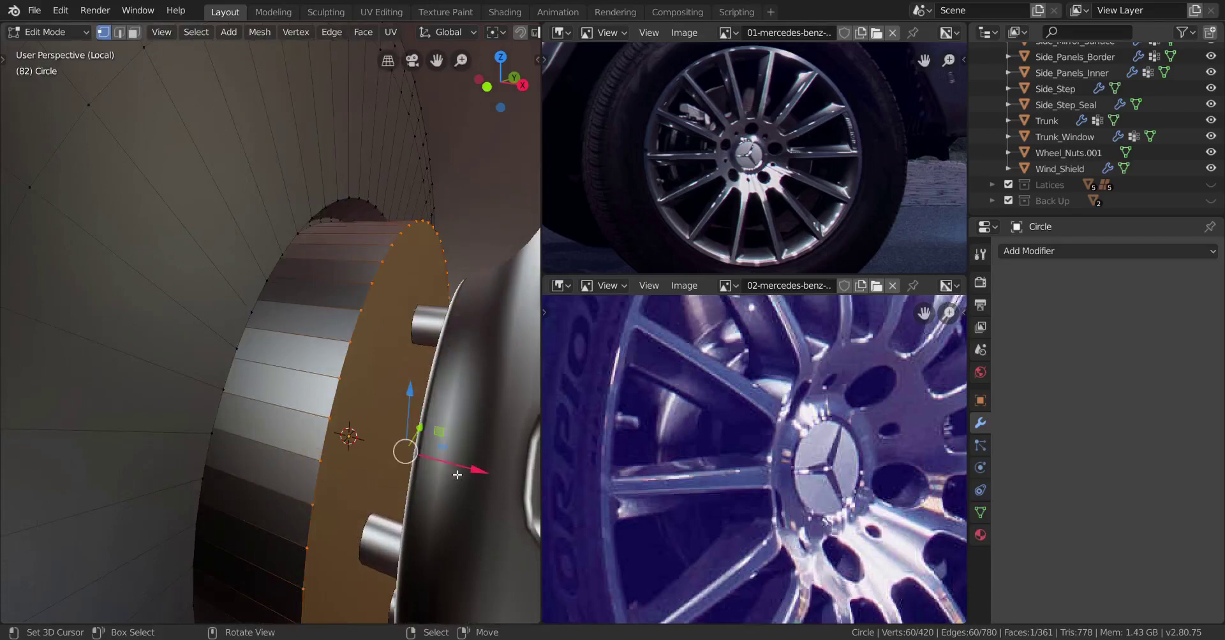
Nudge the hub's front face slightly outward along X and check the disc through the spokes in Object Mode.
left_click_drag(487, 474, 512, 481)
scroll(383, 485, "down", 1)
middle_click_drag(361, 486, 255, 491)
key("Tab")
scroll(292, 481, "down", 4)
scroll(255, 492, "up", 8)
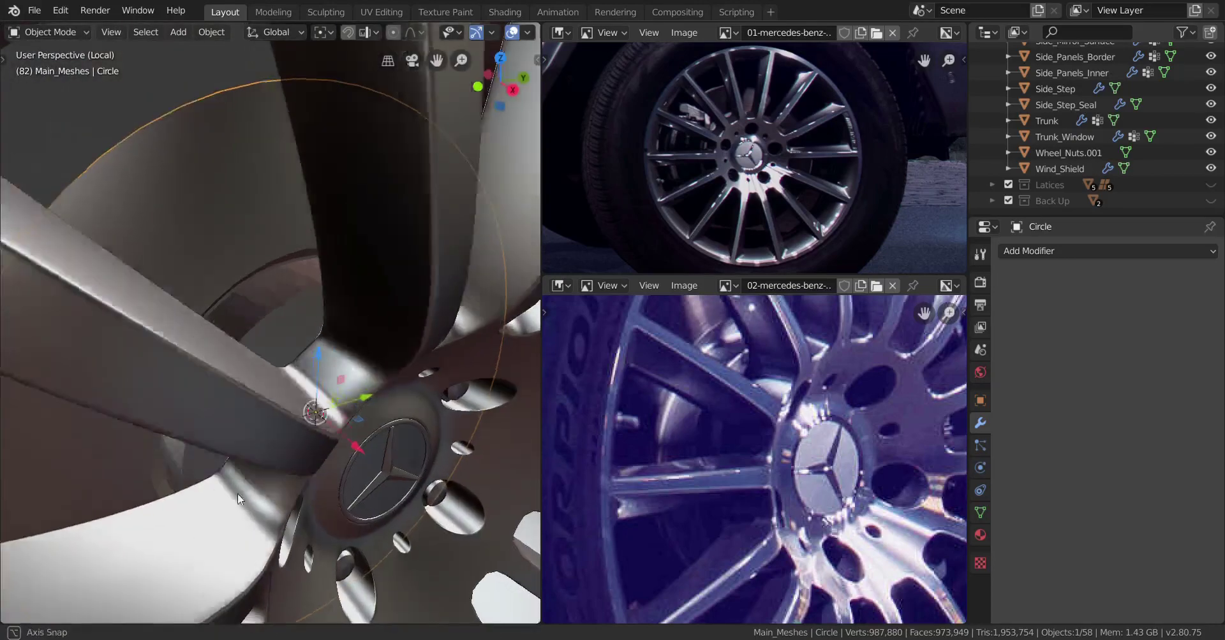
scroll(262, 493, "down", 5)
key("Tab")
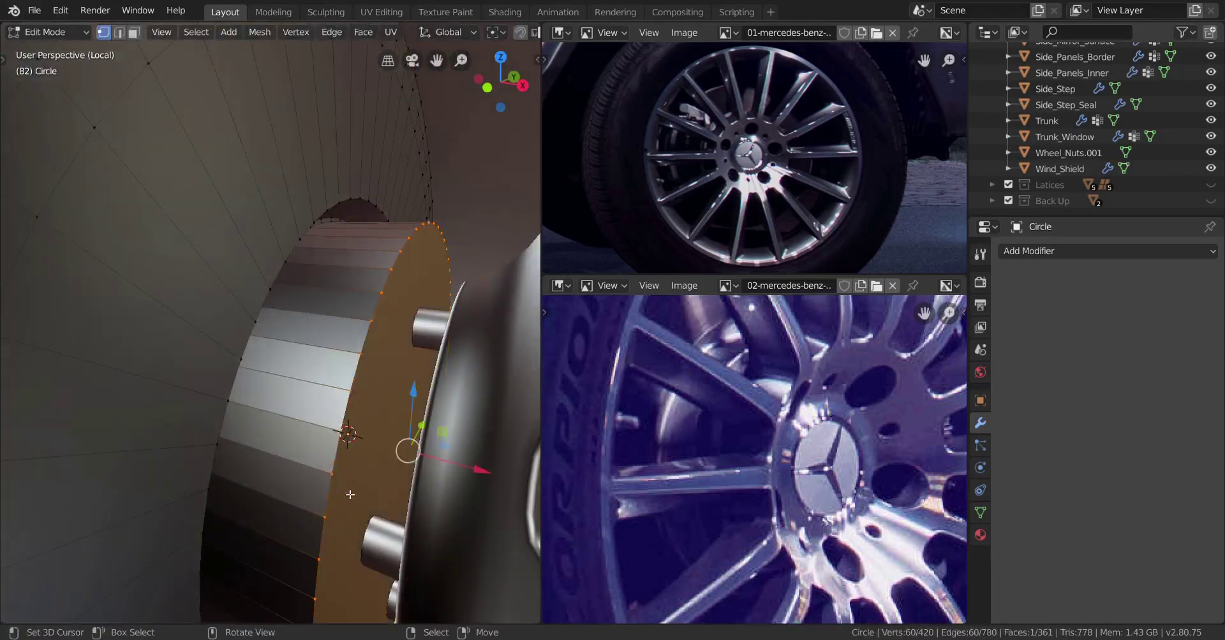
key("g")
key("x")
key("Escape")
key("Tab")
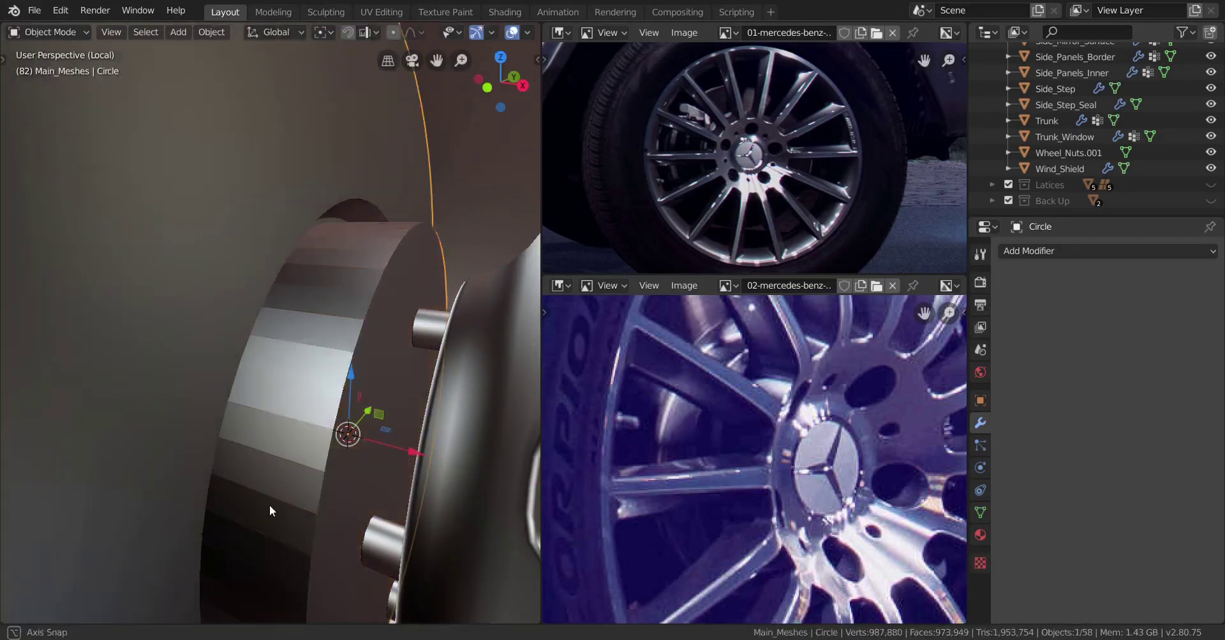
Move the whole brake disc object about 0.01 m along X toward the rim.
key("g")
key("x")
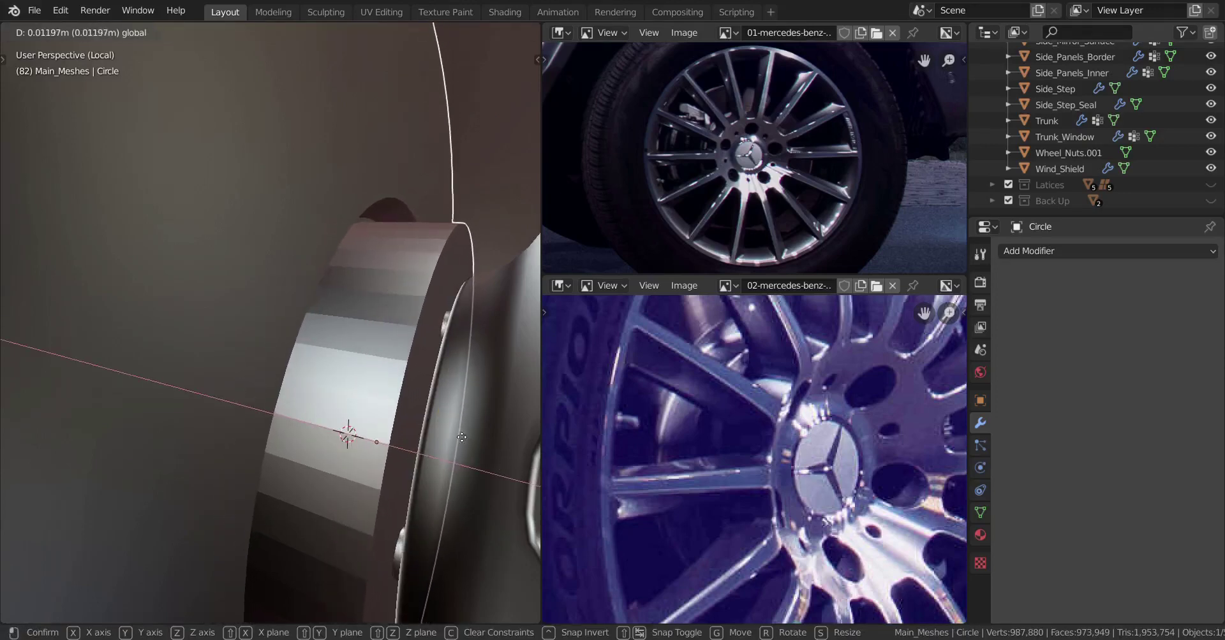
left_click(426, 431)
middle_click_drag(425, 427, 323, 452)
scroll(278, 446, "down", 6)
scroll(323, 452, "up", 8)
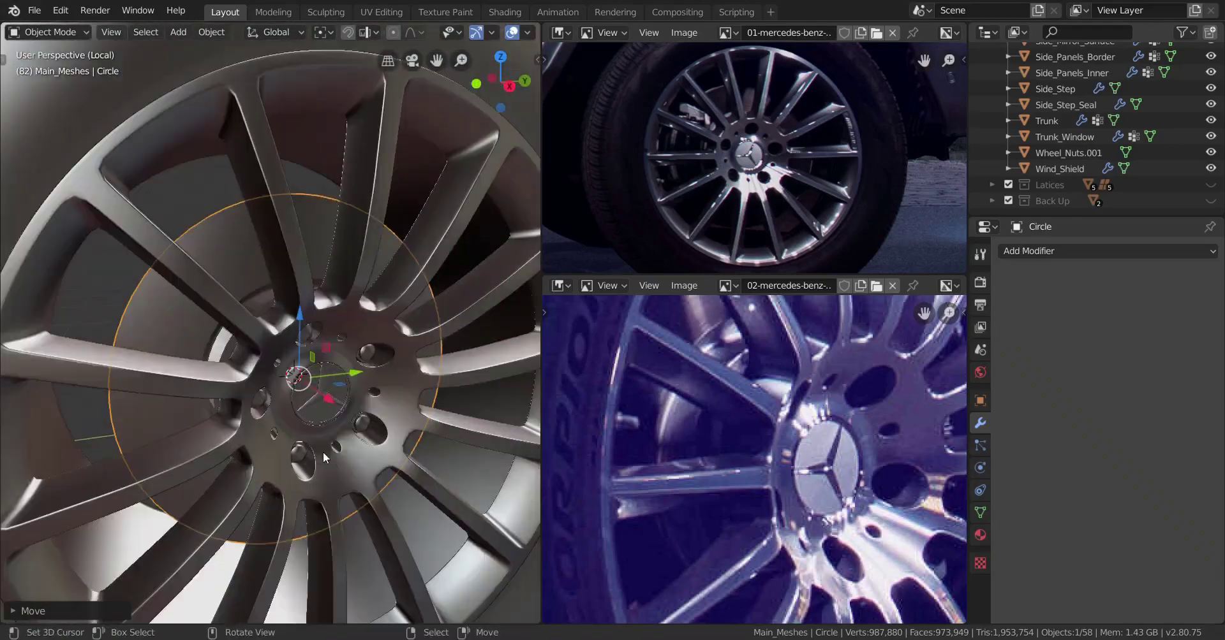
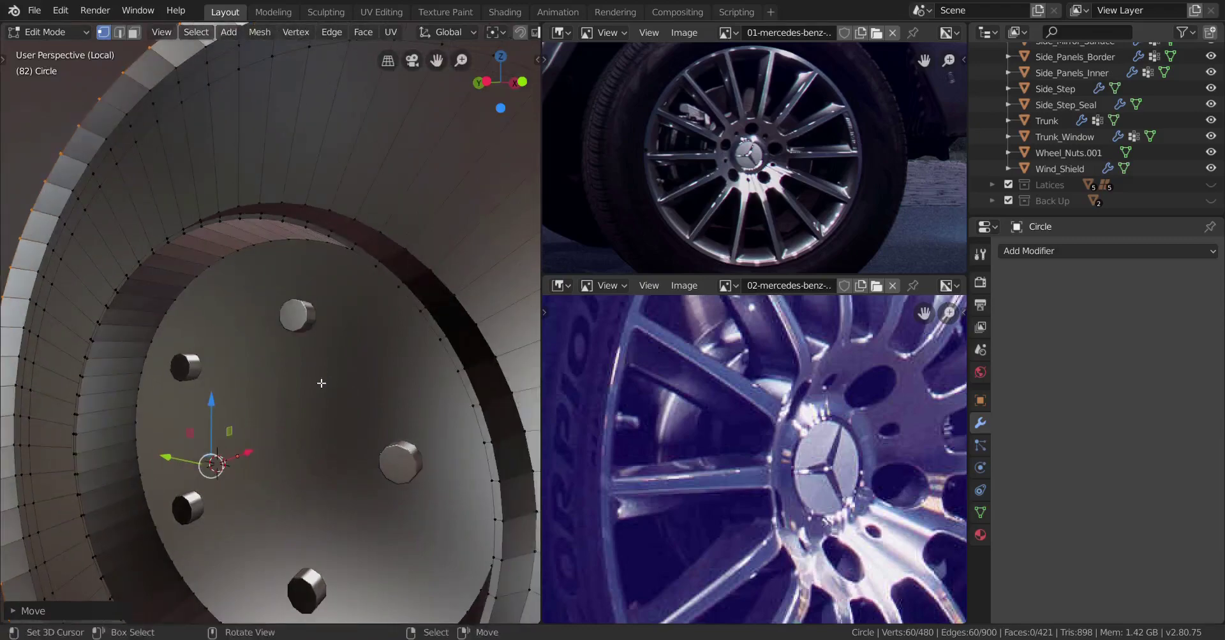
Shift the disc's rear outer edge loop slightly along X in front wireframe view, then return to solid shading.
scroll(297, 387, "down", 3)
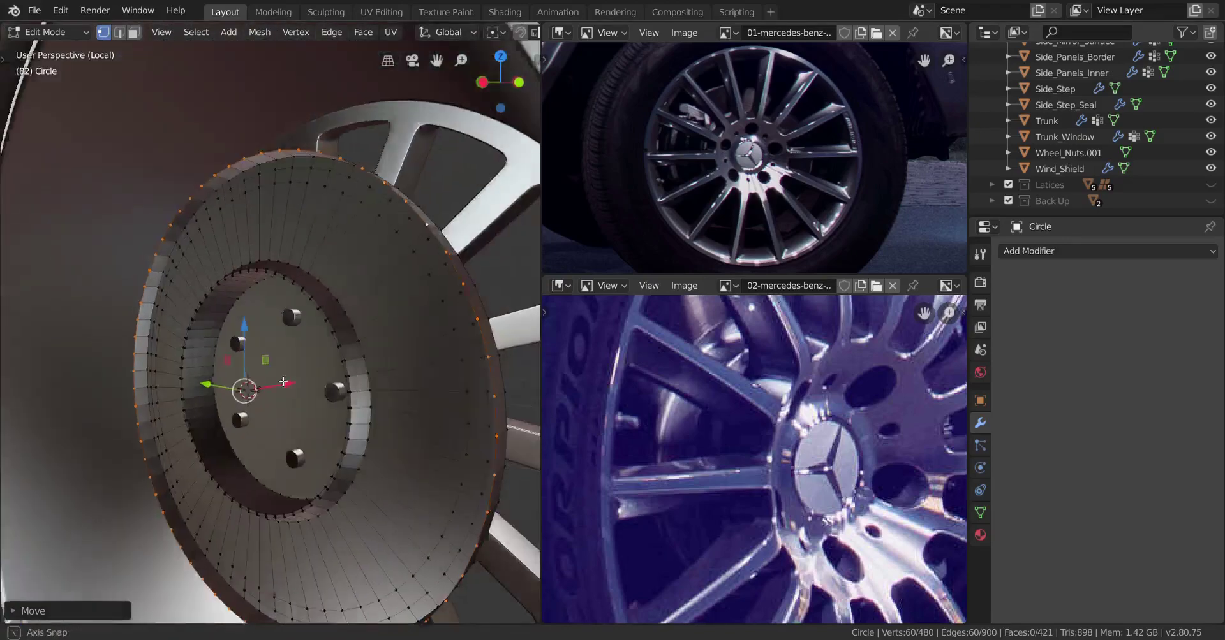
scroll(255, 380, "down", 7)
key("z")
left_click(38, 398)
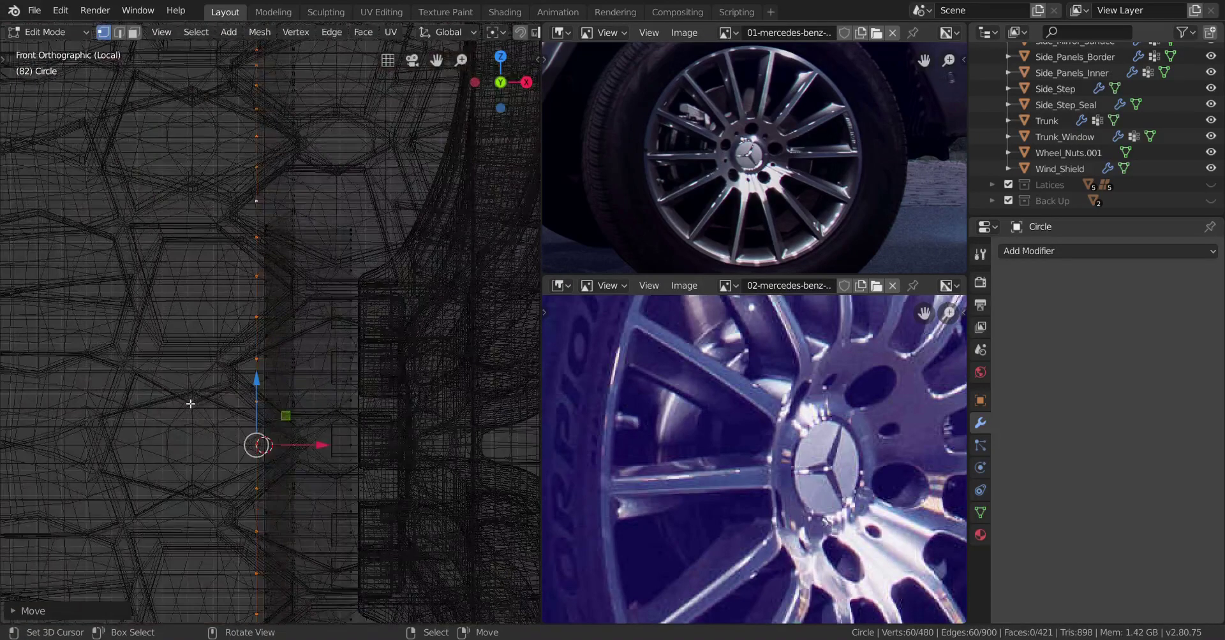
left_click_drag(328, 449, 357, 448)
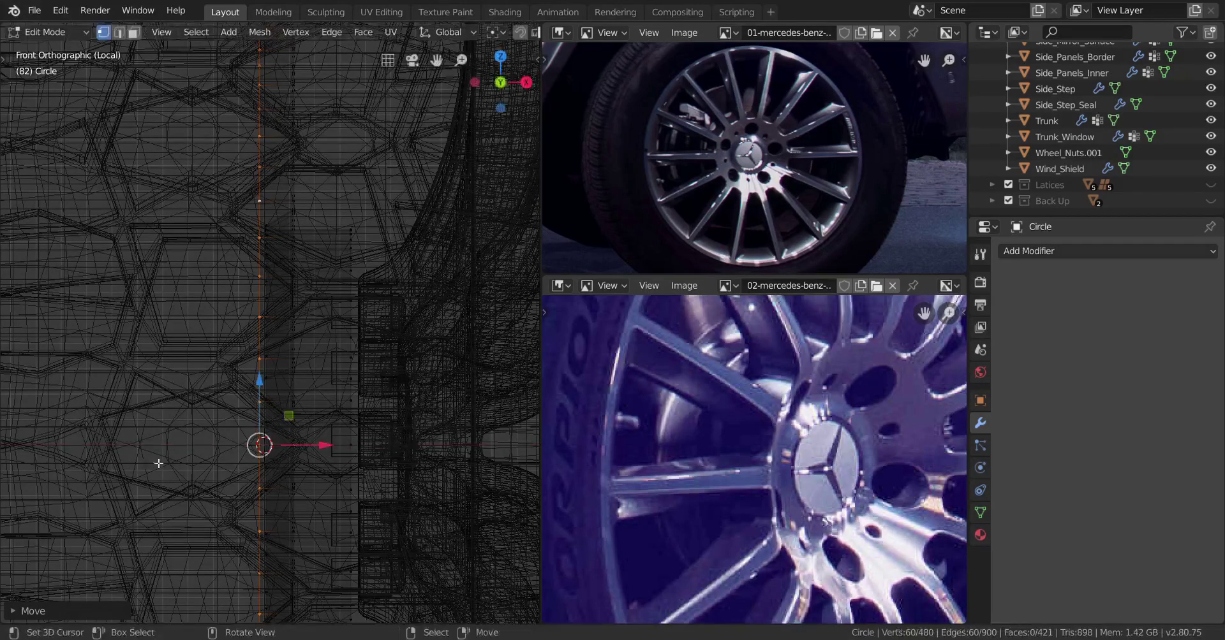
middle_click_drag(357, 448, 300, 458)
key("z")
left_click(335, 458)
mouse_move(255, 493)
middle_mouse_down("shift")
mouse_move(271, 456)
mouse_move(246, 434)
middle_mouse_up("shift")
middle_click_drag(245, 435, 237, 432)
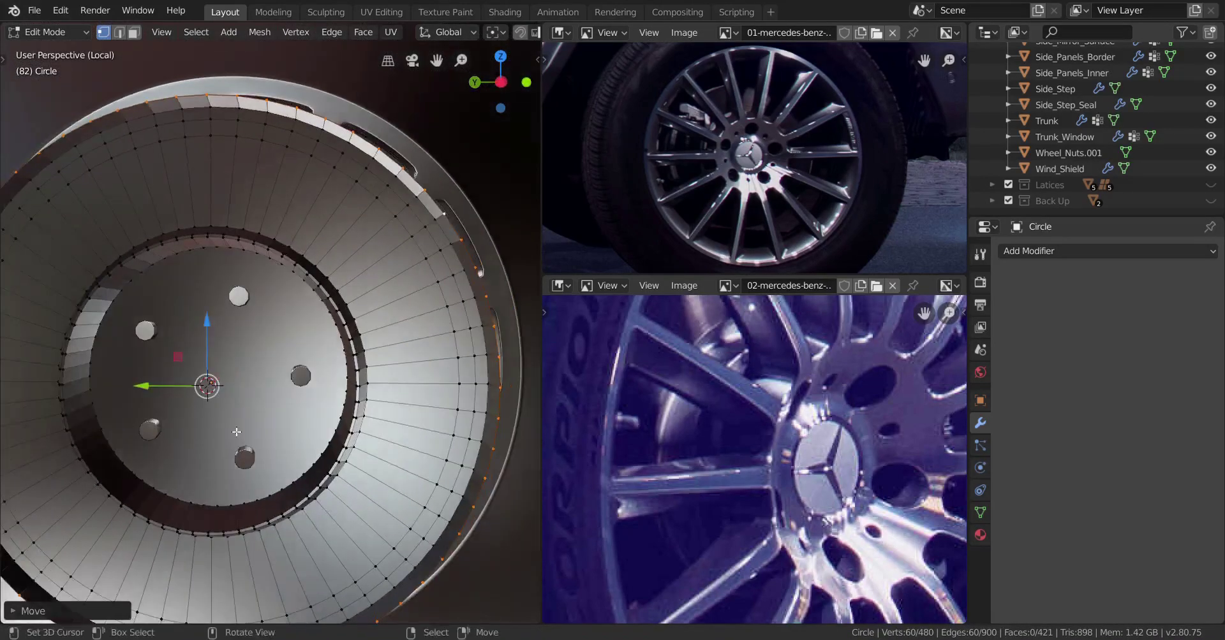
Fill the disc's rear edge loop with a face and inset it twice, by about 0.005 m and about 0.008 m.
key("f")
middle_click_drag(317, 441, 268, 443)
key("i")
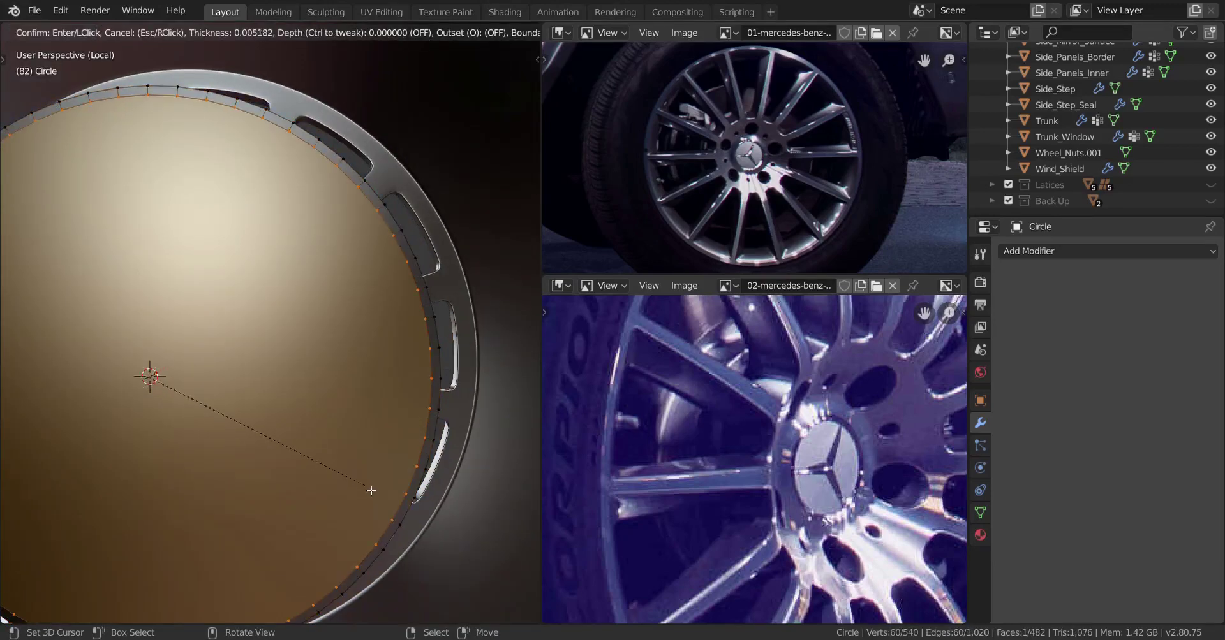
left_click(365, 486)
key("i")
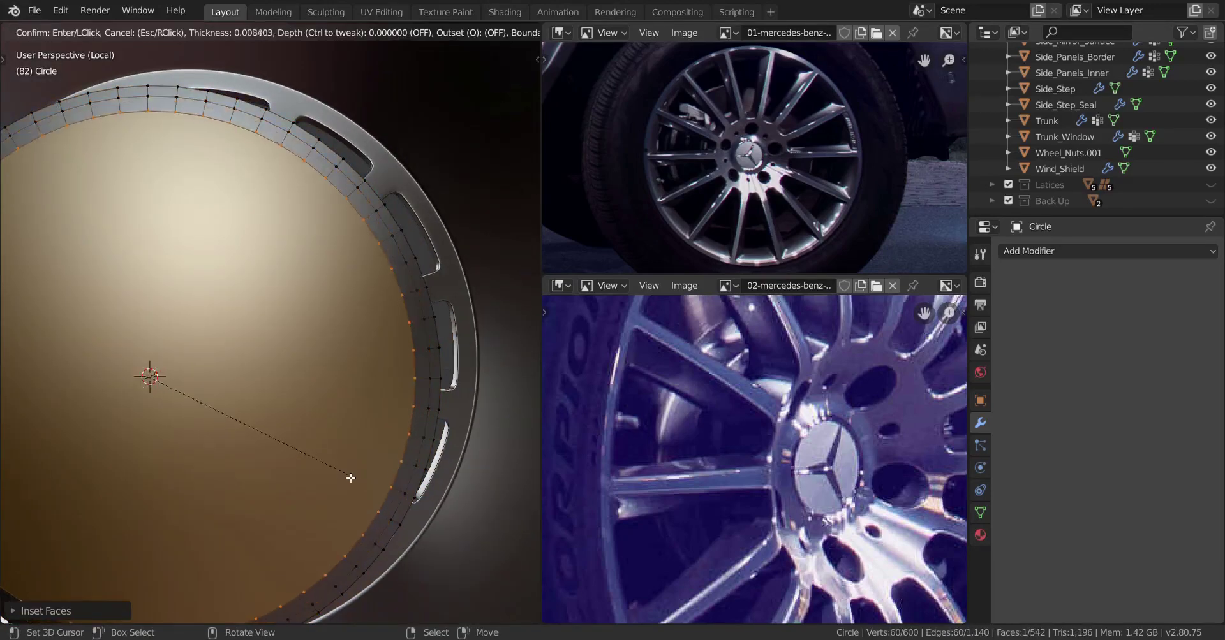
scroll(319, 476, "down", 3)
middle_click_drag(319, 476, 271, 476)
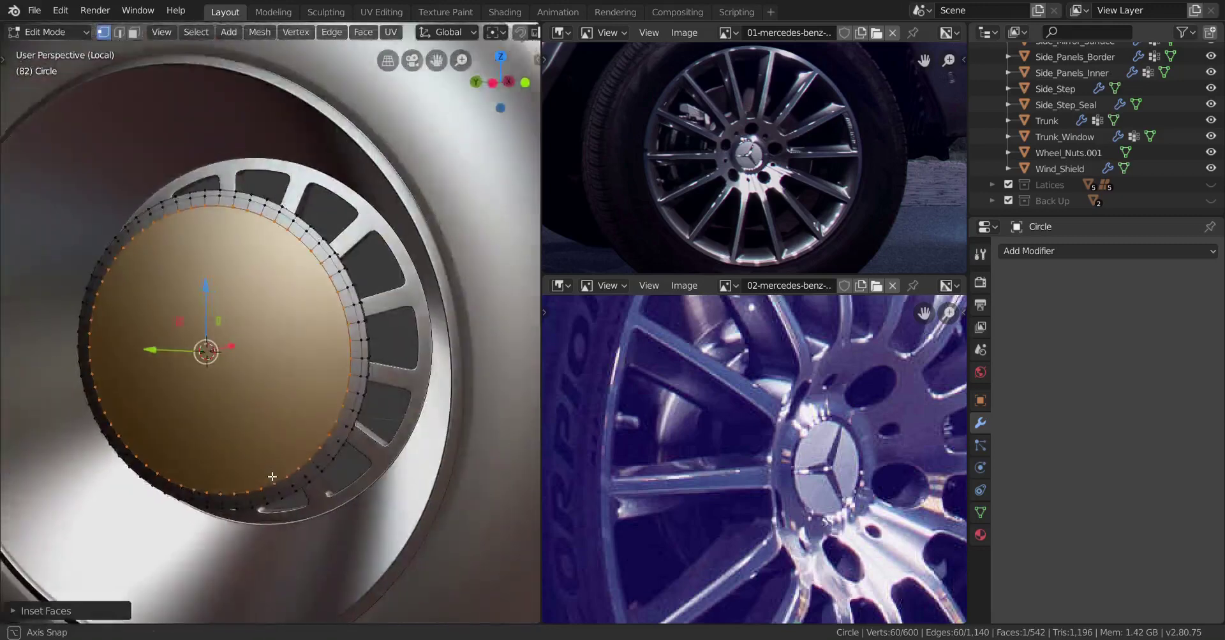
scroll(271, 476, "up", 3)
middle_click_drag(306, 413, 303, 350)
Grow the rear face selection by two rings and duplicate it about 0.007 m along negative X.
key("ctrl+KP_Add")
key("ctrl+KP_Add")
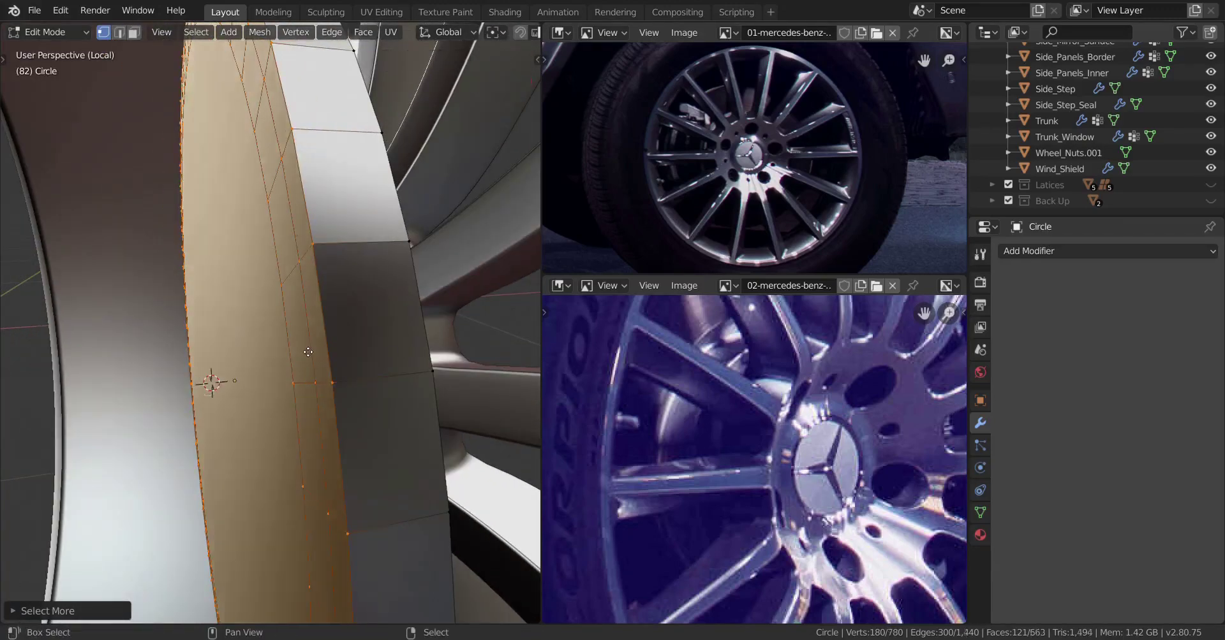
key("shift+d")
key("x")
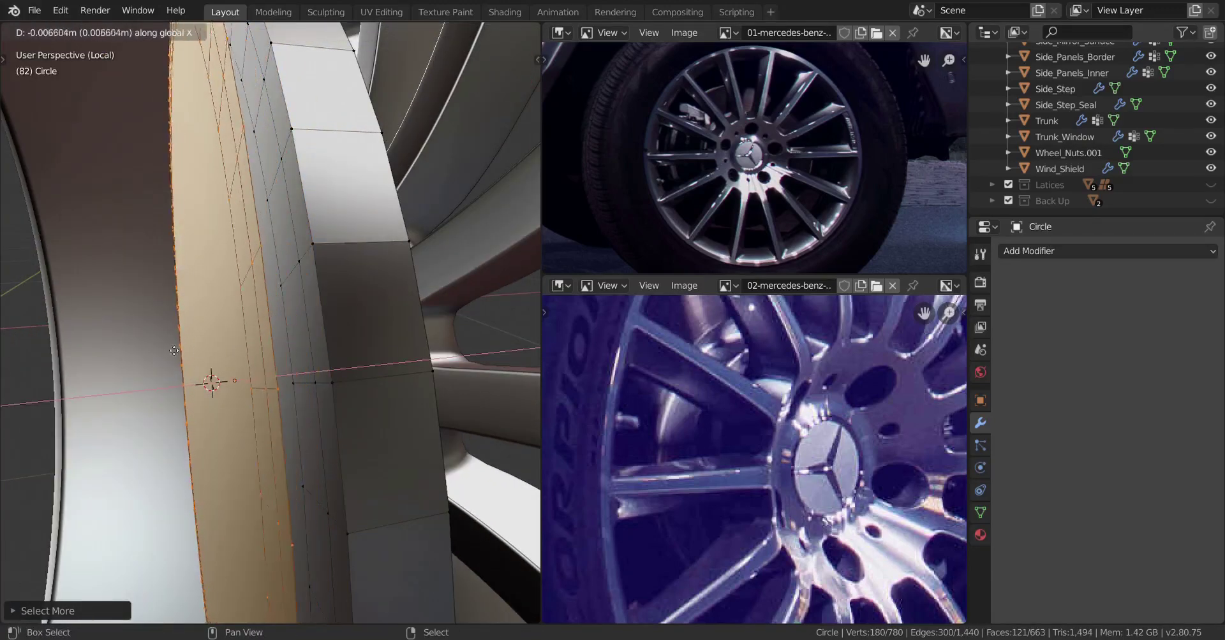
left_click(153, 347)
middle_click_drag(153, 347, 229, 364)
Extrude the duplicated rear plate about 0.01 m along negative X and leave Edit Mode.
key("e")
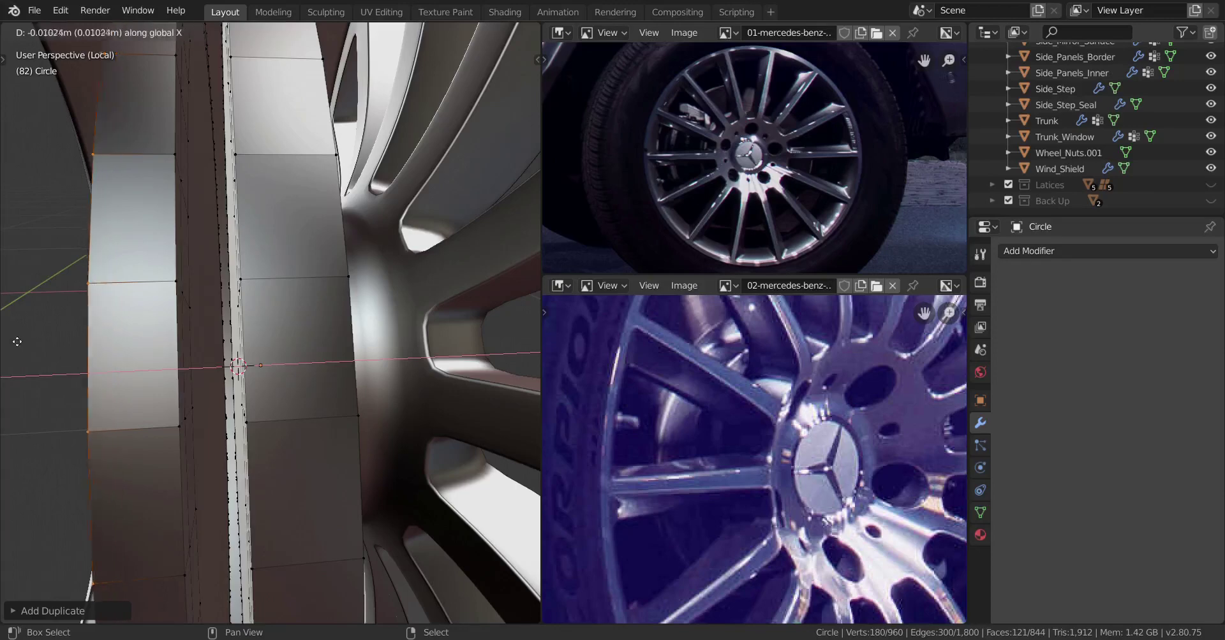
left_click(541, 342)
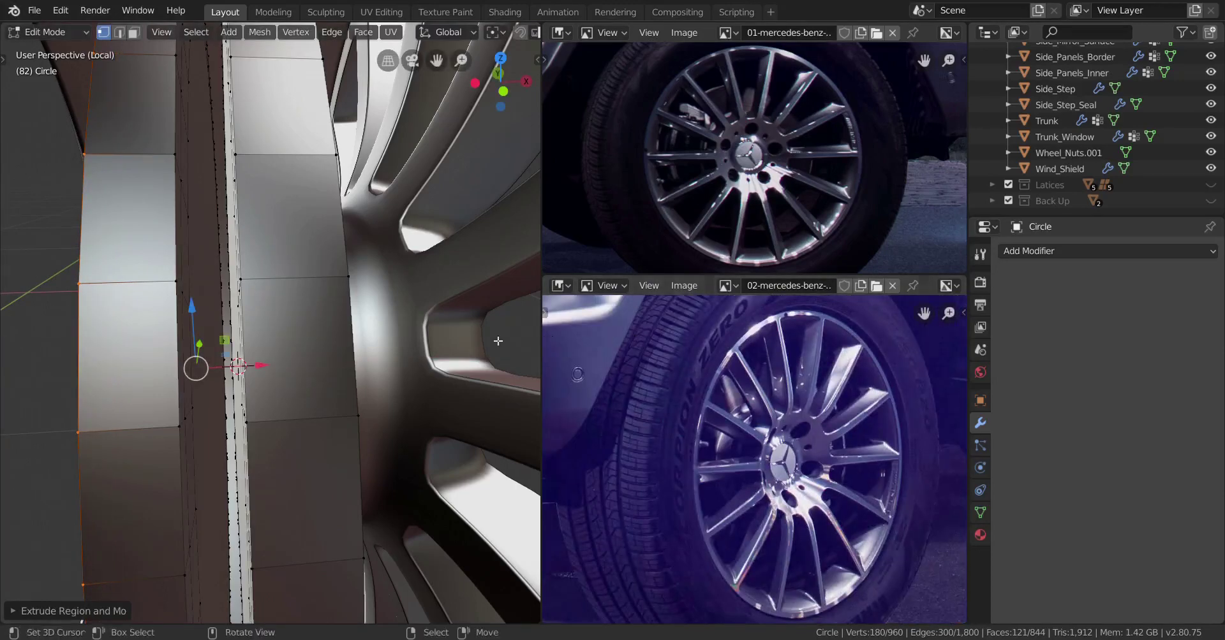
key("Tab")
middle_click_drag(269, 374, 319, 404)
scroll(319, 403, "up", 4)
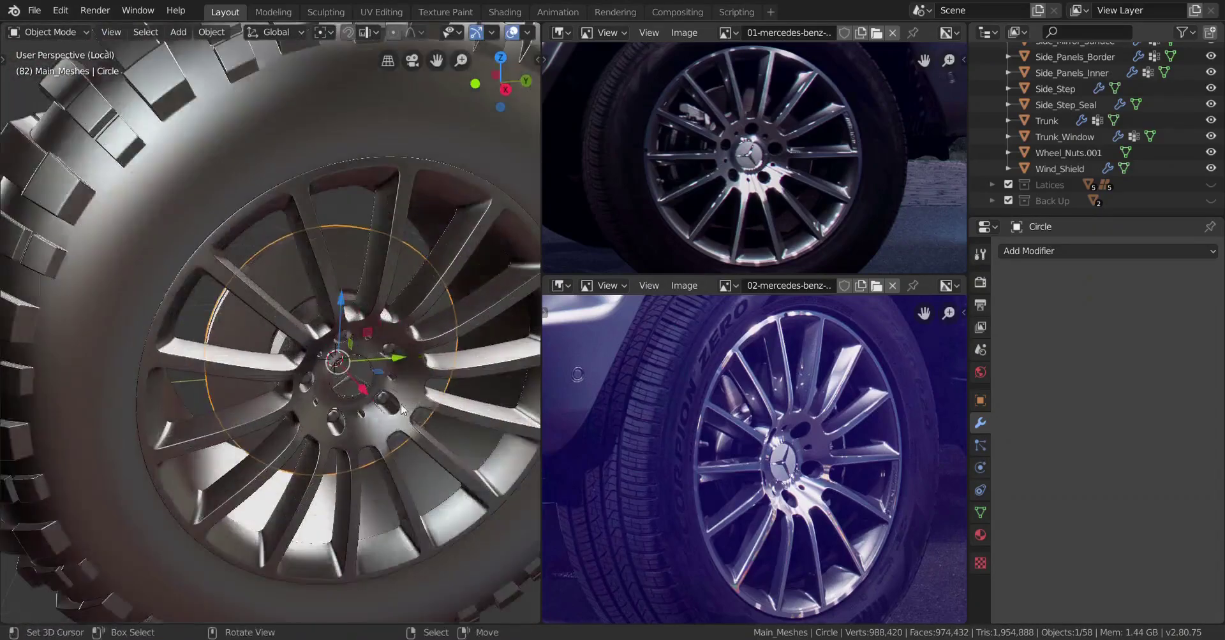
Select the hub cylinder's front edge loop in Edit Mode, scale it down slightly, and check the taper in Object Mode.
middle_click_drag(402, 402, 317, 402)
scroll(406, 404, "up", 5)
key("Tab")
left_click(265, 370, "alt")
middle_click_drag(266, 370, 280, 383)
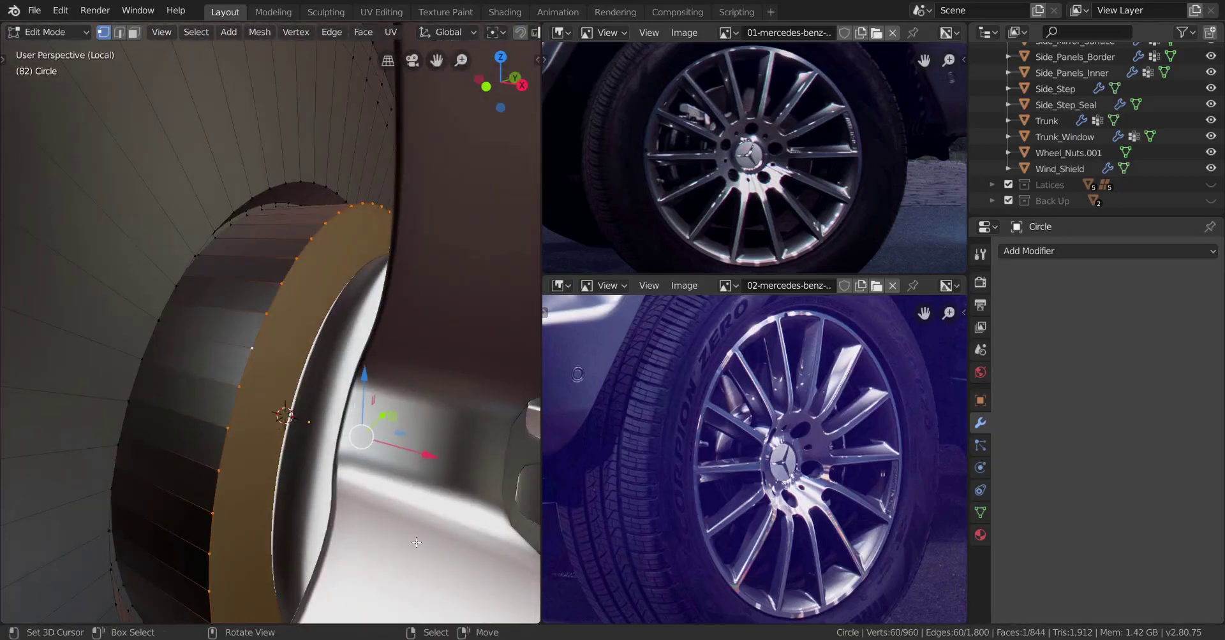
key("s")
left_click(390, 499)
middle_click_drag(391, 499, 361, 463)
scroll(415, 449, "down", 2)
key("Tab")
scroll(361, 463, "up", 6)
Scale the hub's front face again to refine the taper of the hub cylinder.
key("Tab")
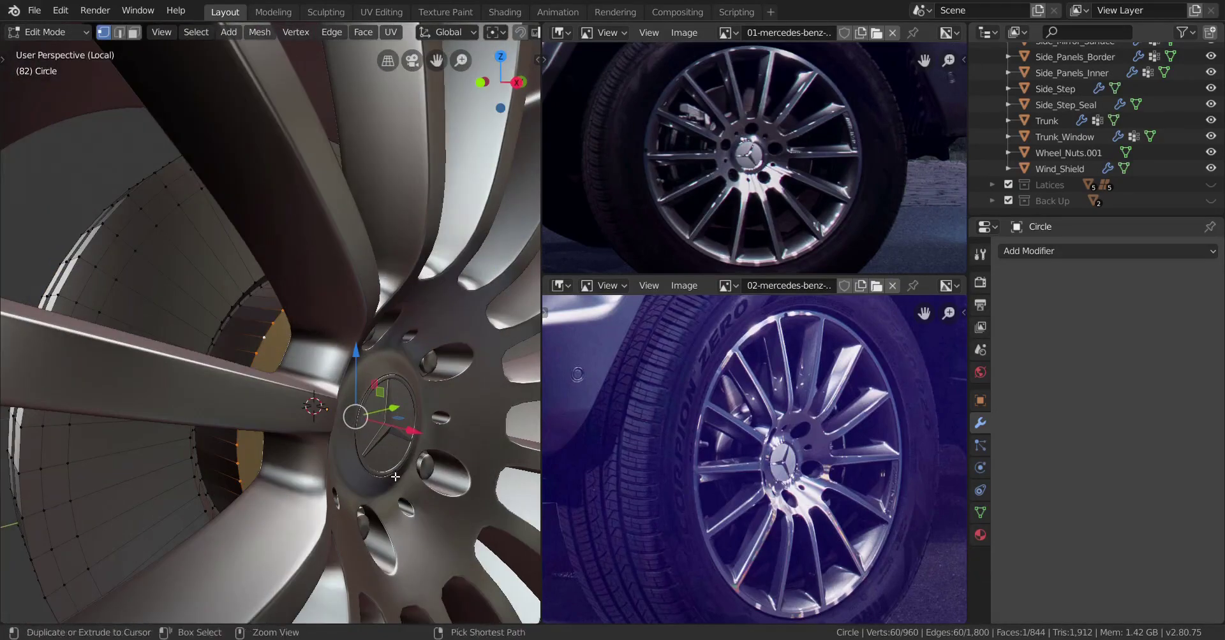
scroll(402, 485, "up", 2)
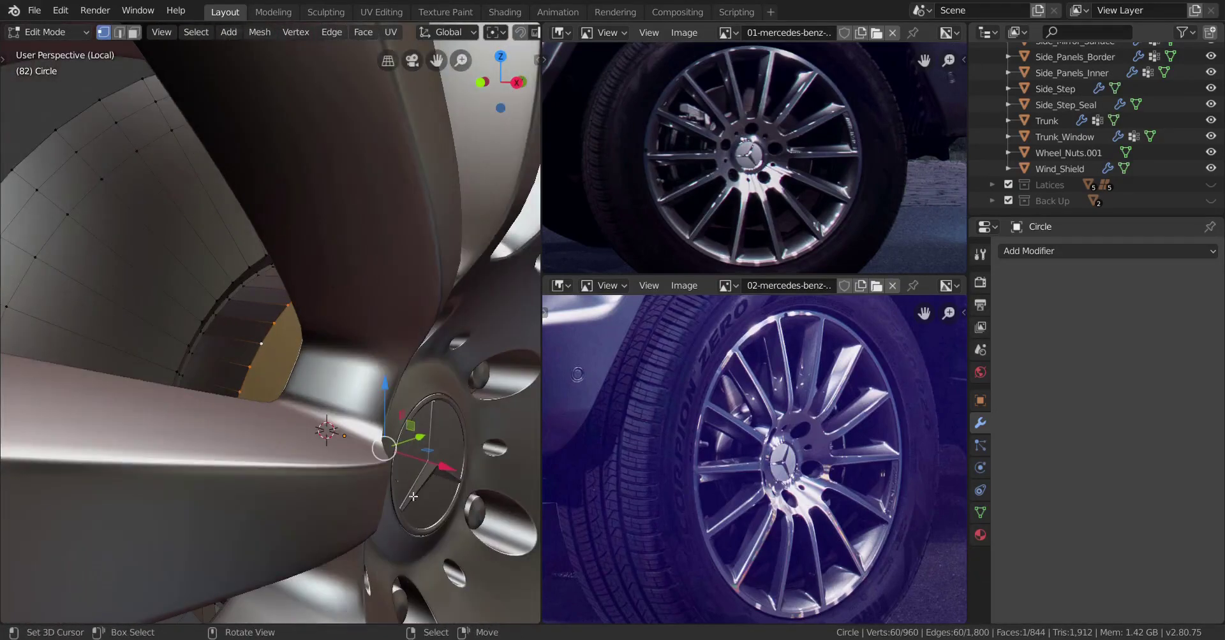
right_click(438, 549)
key("s")
middle_click_drag(424, 532, 361, 532)
Scale the hub's front face up slightly in the right-side wireframe view, and return to solid shading.
key("KP_3")
key("z")
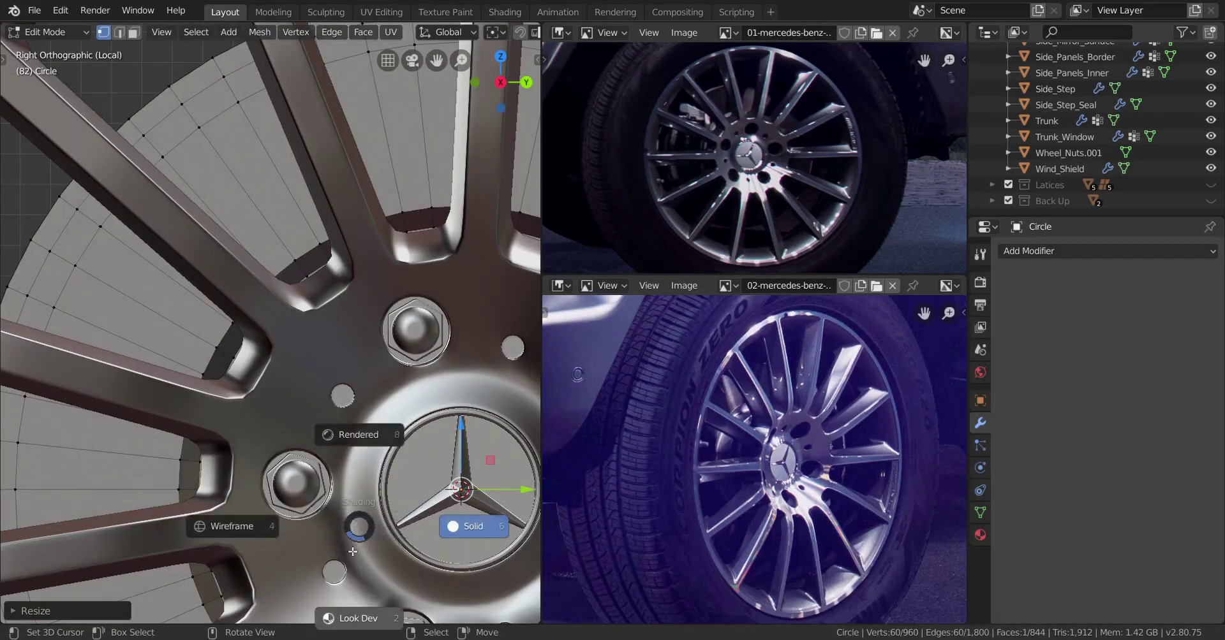
left_click(203, 542)
scroll(239, 525, "up", 7)
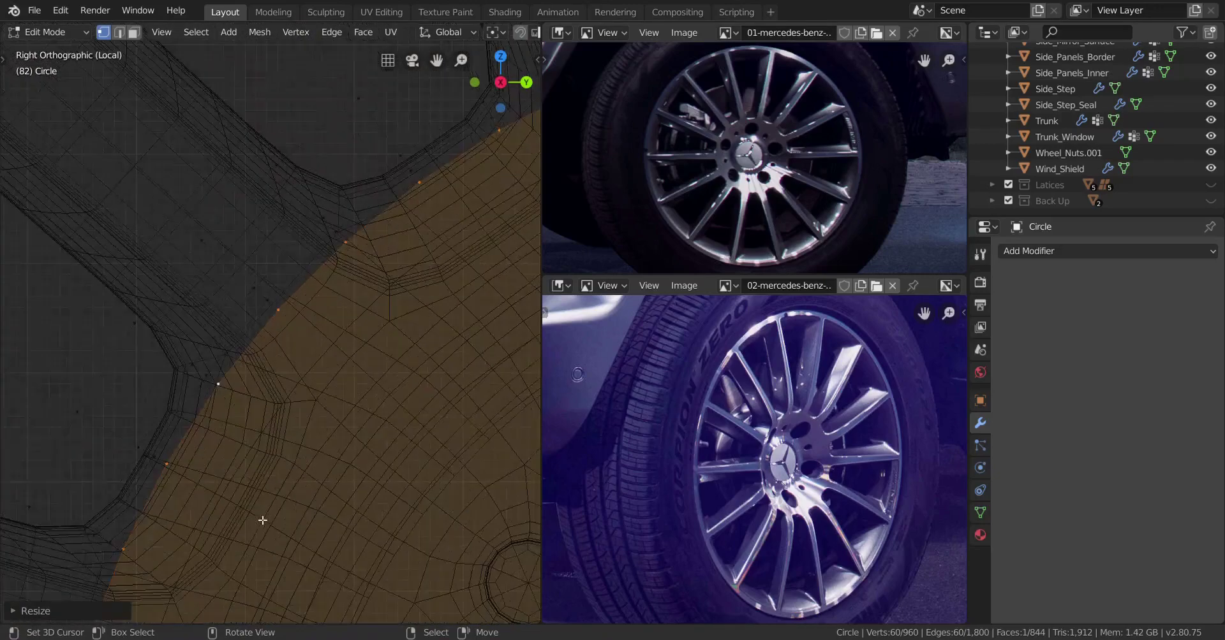
right_click(276, 513)
key("s")
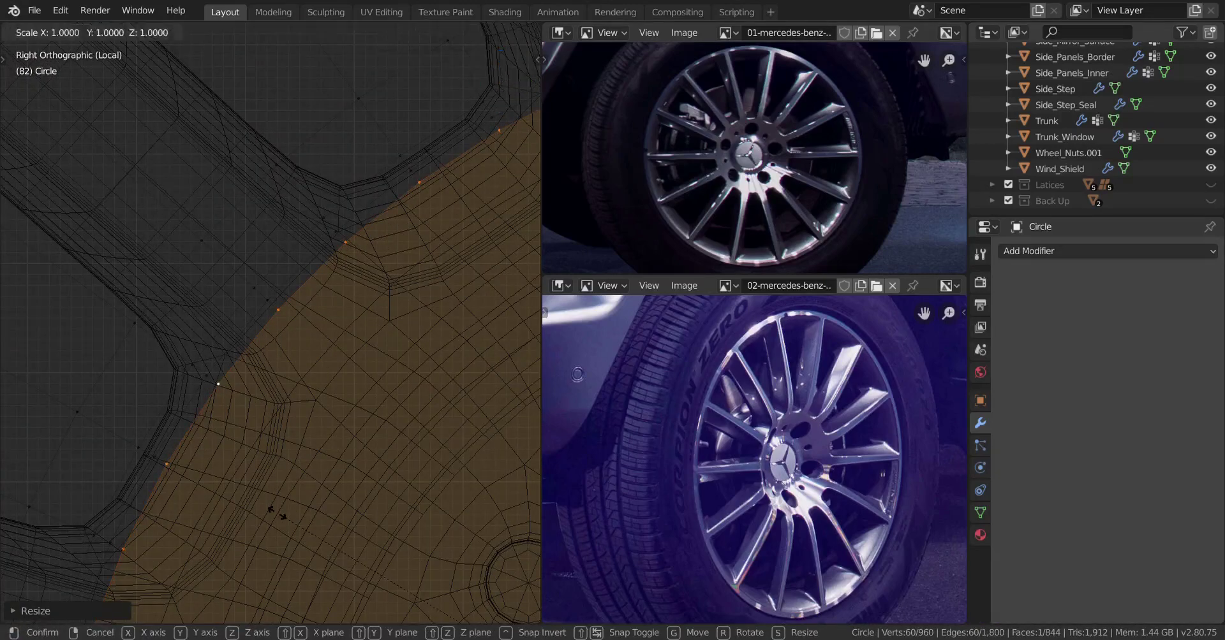
left_click(228, 505)
key("z")
left_click(366, 492)
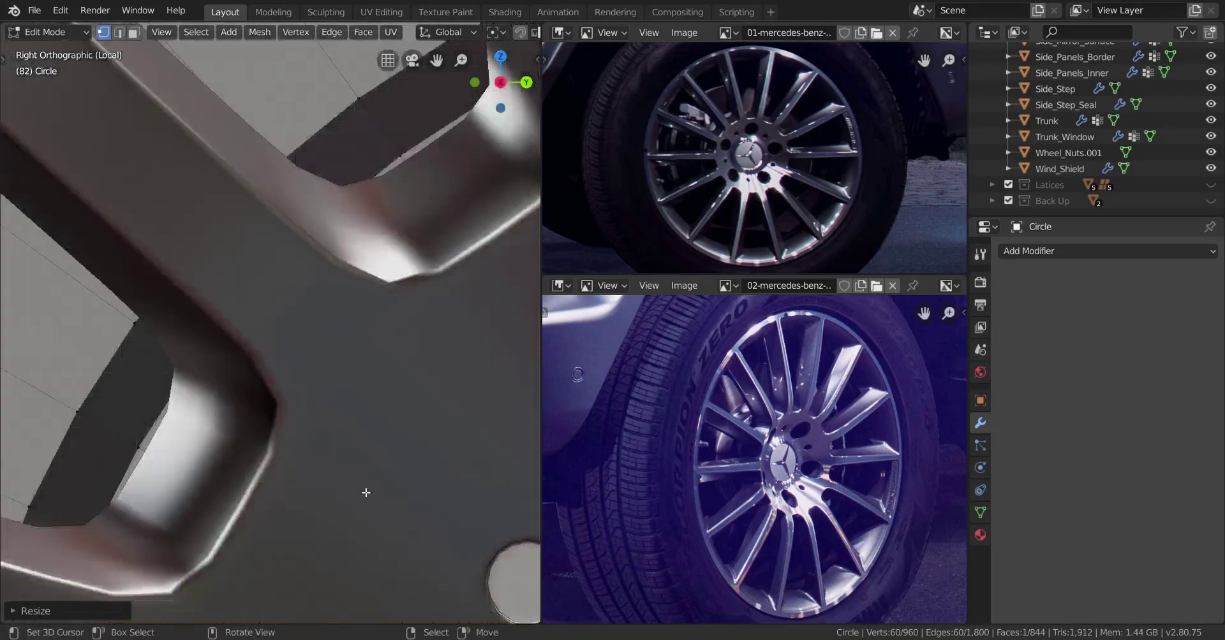
mouse_move(366, 492)
middle_mouse_down()
mouse_move(440, 485)
mouse_move(508, 446)
middle_mouse_up()
Leave Edit Mode, invert the selection to hide every object except the brake disc, and reselect the disc.
key("Tab")
scroll(287, 478, "down", 5)
mouse_move(293, 479)
middle_mouse_down()
mouse_move(225, 483)
mouse_move(295, 491)
mouse_move(225, 472)
mouse_move(290, 427)
mouse_move(298, 455)
mouse_move(350, 458)
middle_mouse_up()
scroll(295, 491, "up", 3)
scroll(225, 472, "down", 3)
scroll(231, 464, "down", 4)
key("ctrl+i")
key("h")
left_click(233, 462)
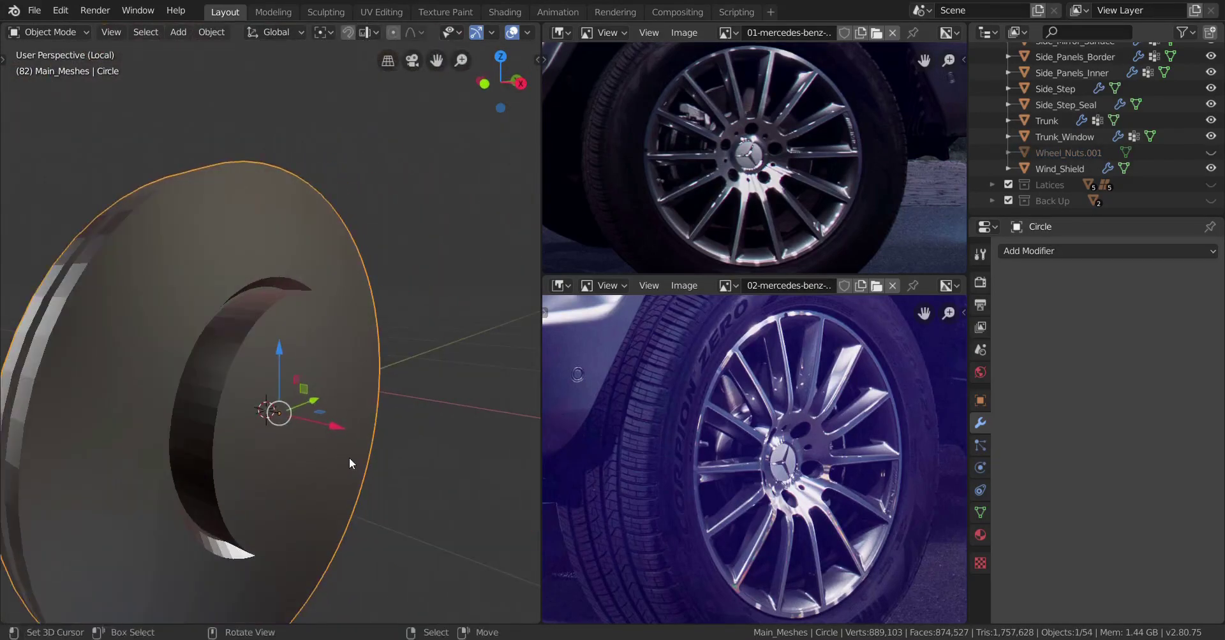
Inset the hub's front face by about 0.006 m in Edit Mode.
key("Tab")
middle_click_drag(249, 447, 287, 445, "shift")
scroll(287, 445, "up", 3)
scroll(358, 453, "down", 4)
middle_click_drag(395, 454, 307, 456)
middle_click_drag(300, 485, 265, 448, "shift")
key("i")
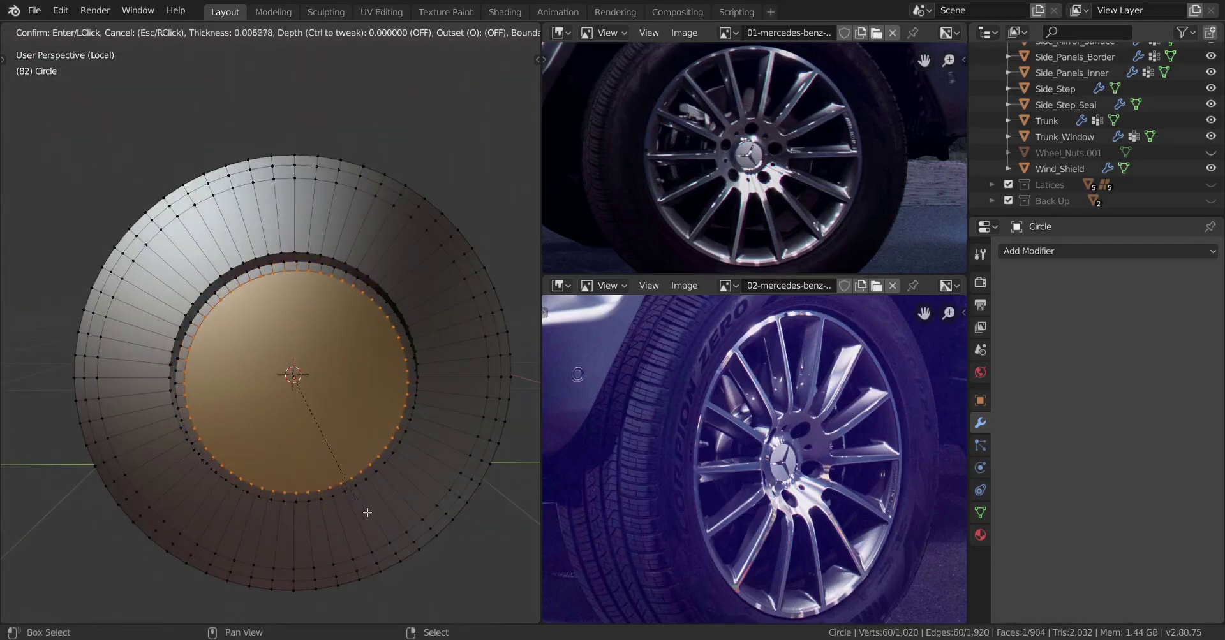
left_click(368, 513)
Inset the hub's inner front face once more by about 0.009 m and check it in Object Mode.
key("i")
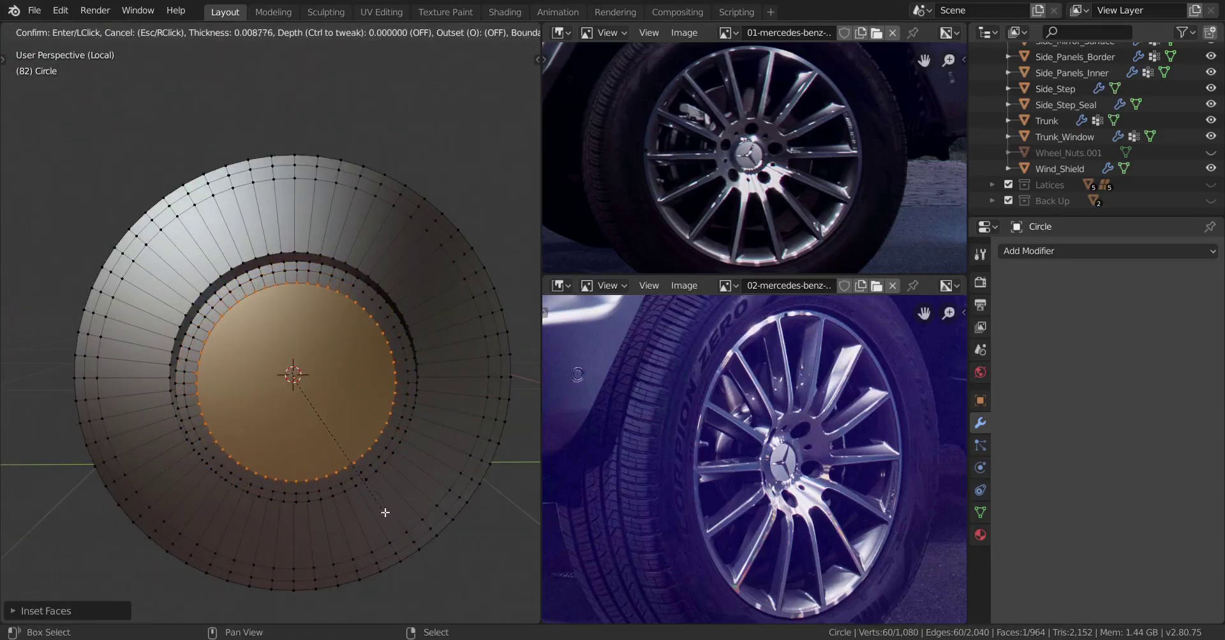
left_click(383, 511)
key("Tab")
middle_click_drag(223, 496, 273, 496)
scroll(273, 496, "up", 3)
middle_click_drag(185, 440, 305, 472)
In edge select mode, select the hub's front and base edge loops and the outer rim loops of both plates.
key("Tab")
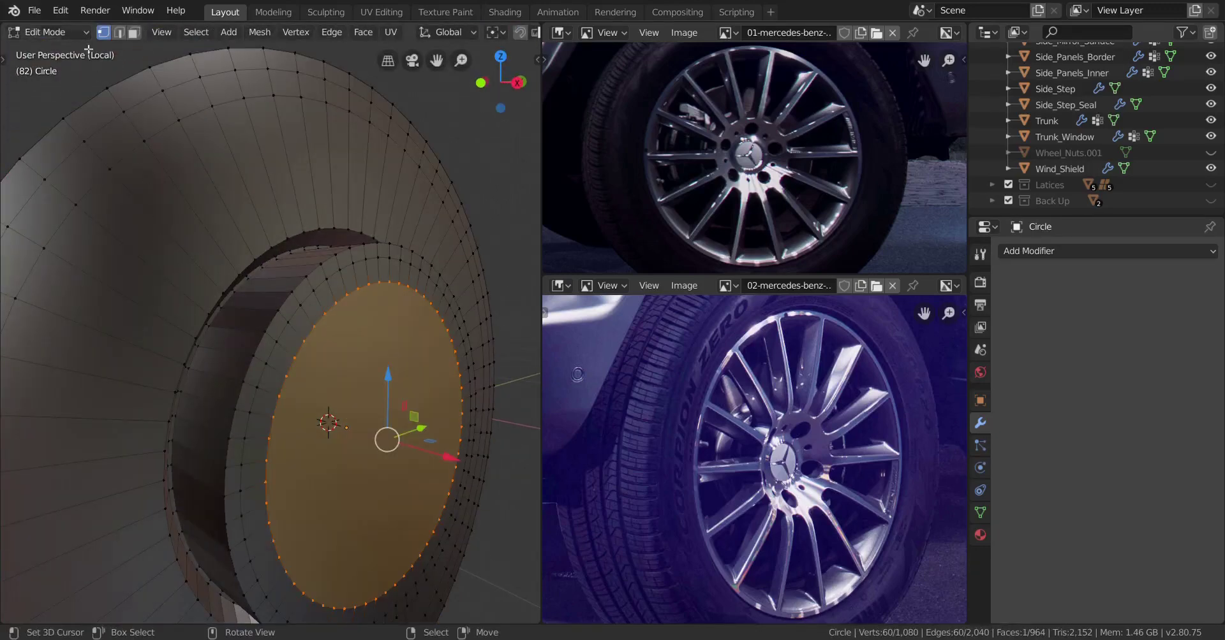
left_click(120, 31)
middle_click_drag(265, 331, 240, 317)
scroll(227, 329, "down", 1)
right_click(235, 279, "alt+shift")
scroll(171, 322, "down", 3)
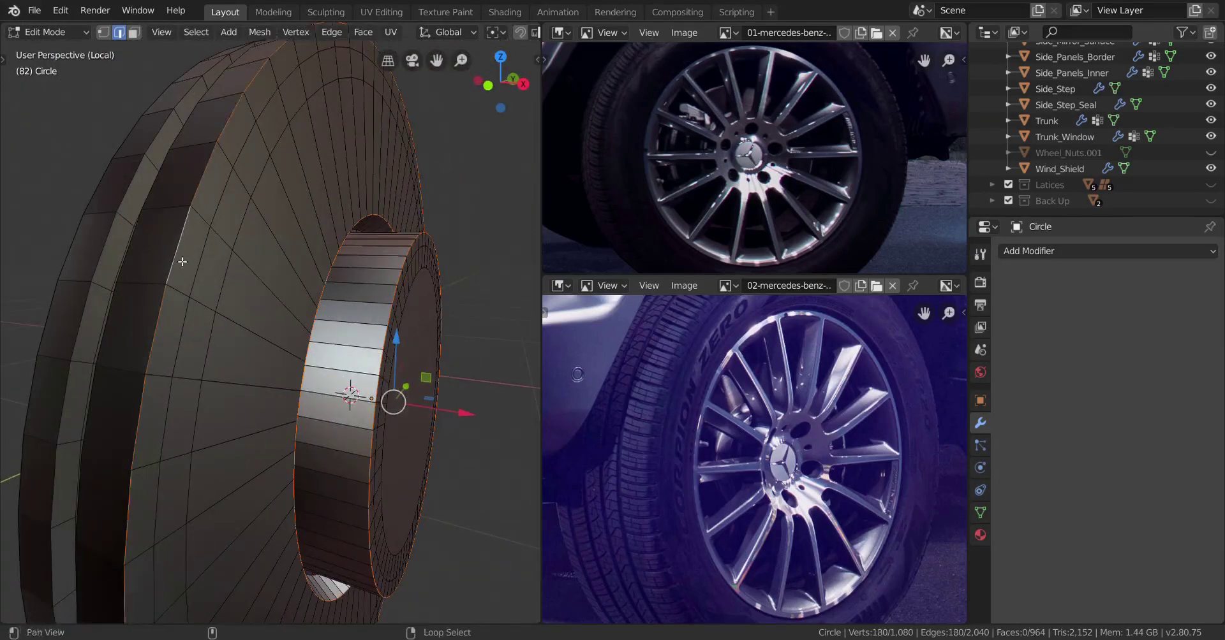
middle_click_drag(183, 261, 175, 333)
scroll(344, 319, "down", 4)
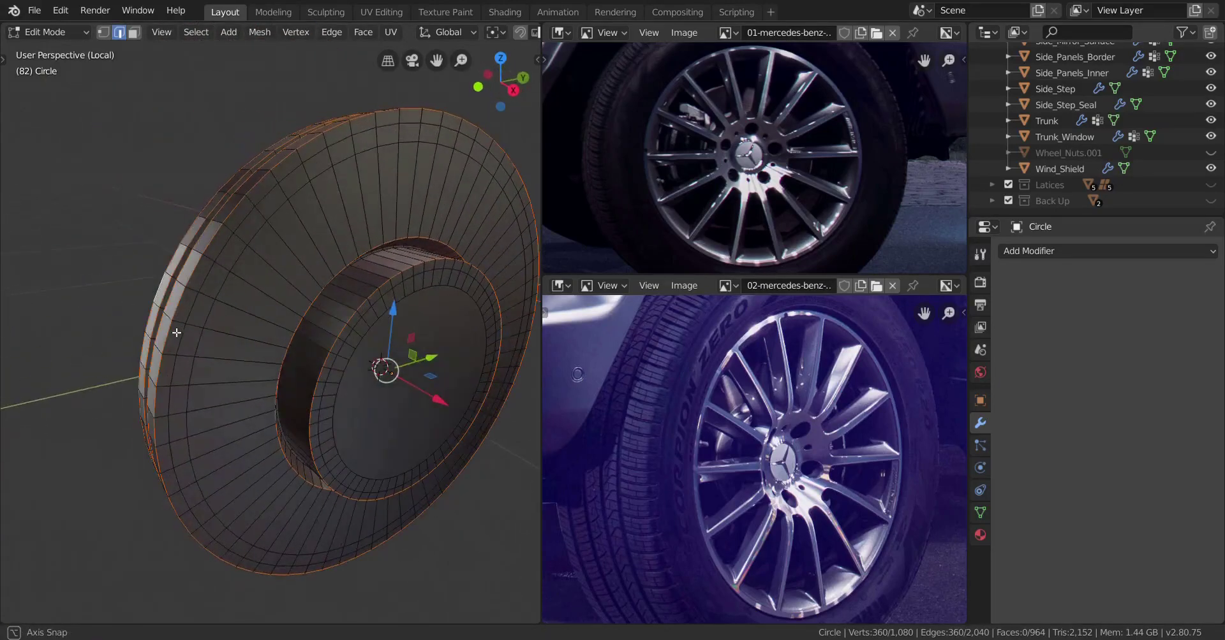
Try a three-segment bevel on the selected hub and rim edge loops and check it in Object Mode.
middle_click_drag(361, 373, 287, 342)
scroll(317, 339, "up", 4)
key("ctrl+b")
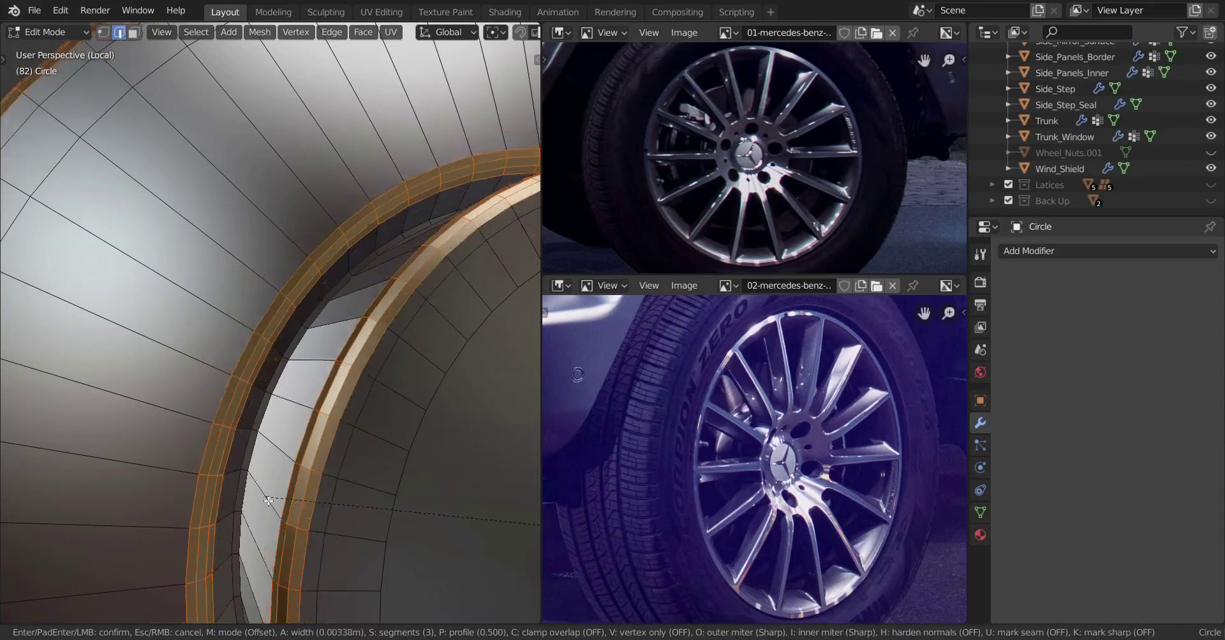
left_click(306, 496)
scroll(306, 496, "down", 5)
mouse_move(308, 497)
middle_mouse_down()
mouse_move(378, 513)
mouse_move(336, 501)
mouse_move(254, 507)
mouse_move(312, 504)
middle_mouse_up()
scroll(378, 512, "up", 1)
key("Tab")
scroll(319, 504, "up", 3)
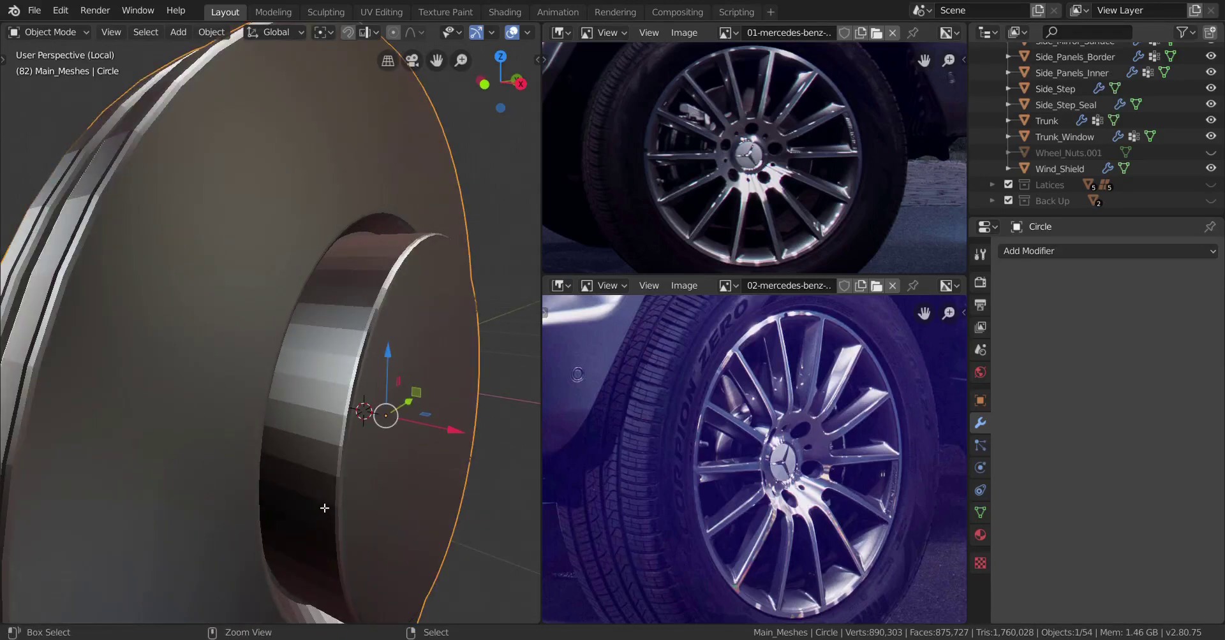
key("Tab")
middle_click_drag(323, 508, 290, 509)
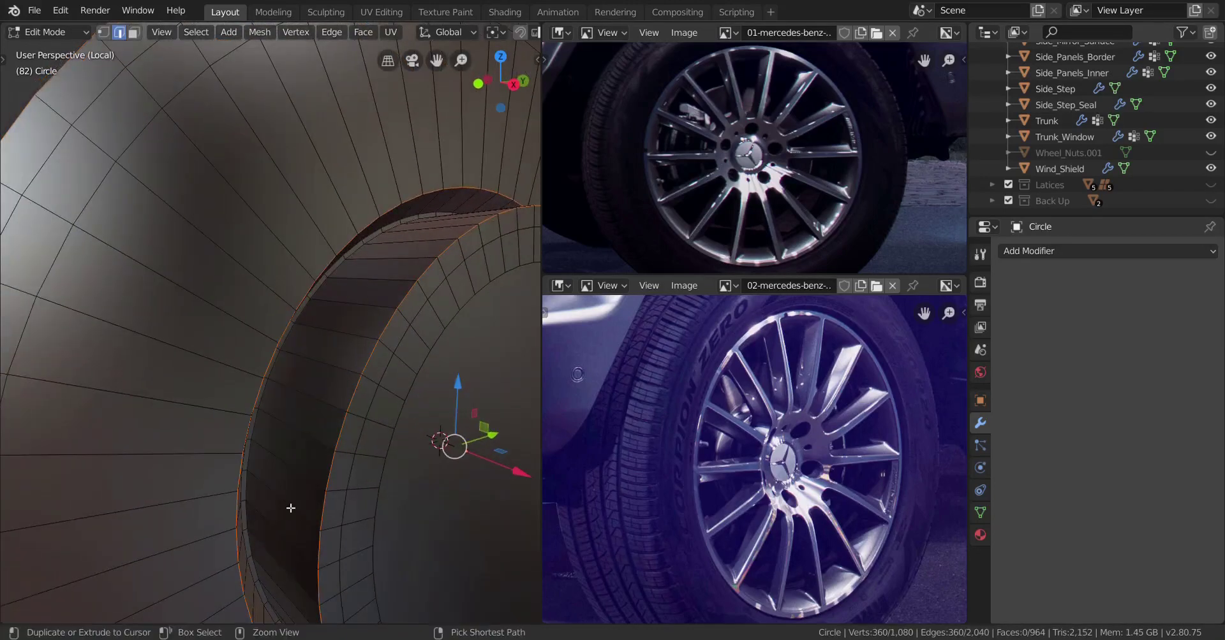
Try a narrower three-segment bevel of about 0.0016 m on the selected edge loops, and undo it.
key("ctrl+b")
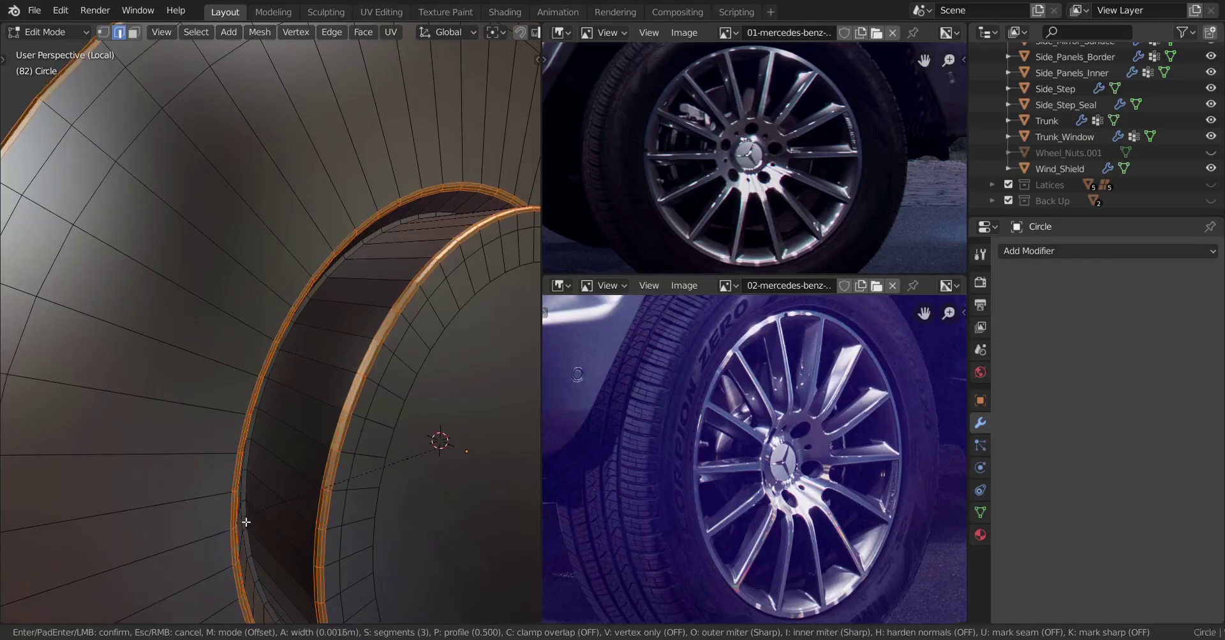
left_click(240, 523)
scroll(240, 523, "down", 4)
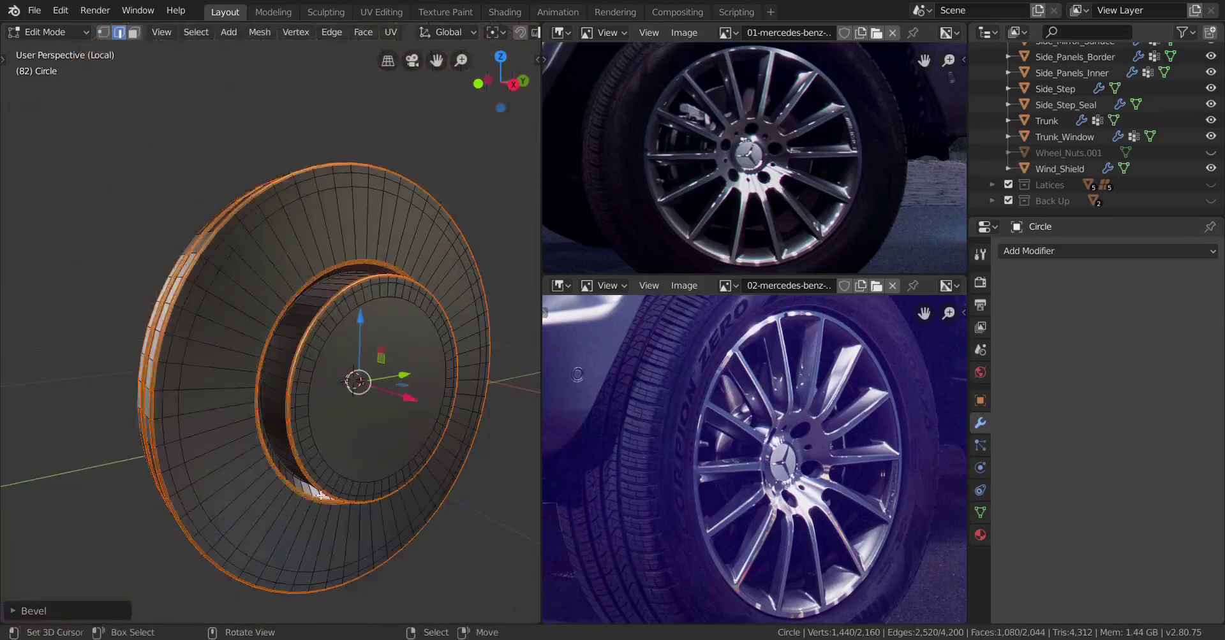
middle_click_drag(240, 523, 268, 500)
scroll(286, 498, "up", 6)
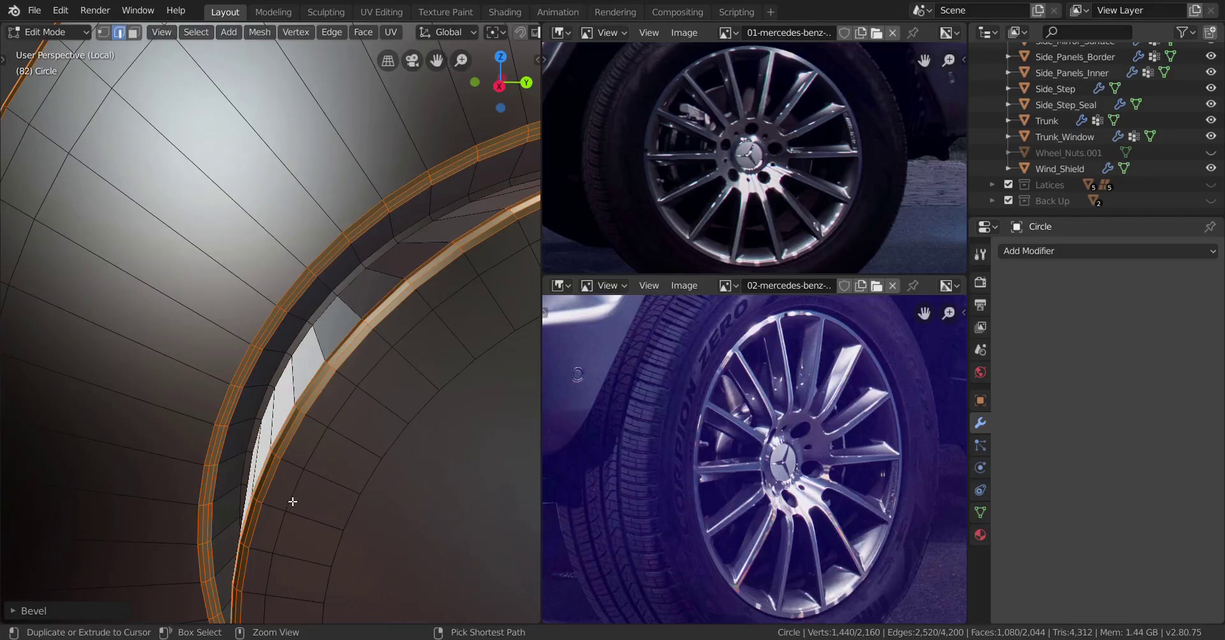
key("ctrl+z")
Bevel the selected hub and rim edge loops with three segments and return to Object Mode.
scroll(293, 501, "down", 5)
middle_click_drag(292, 500, 360, 509)
scroll(369, 507, "up", 3)
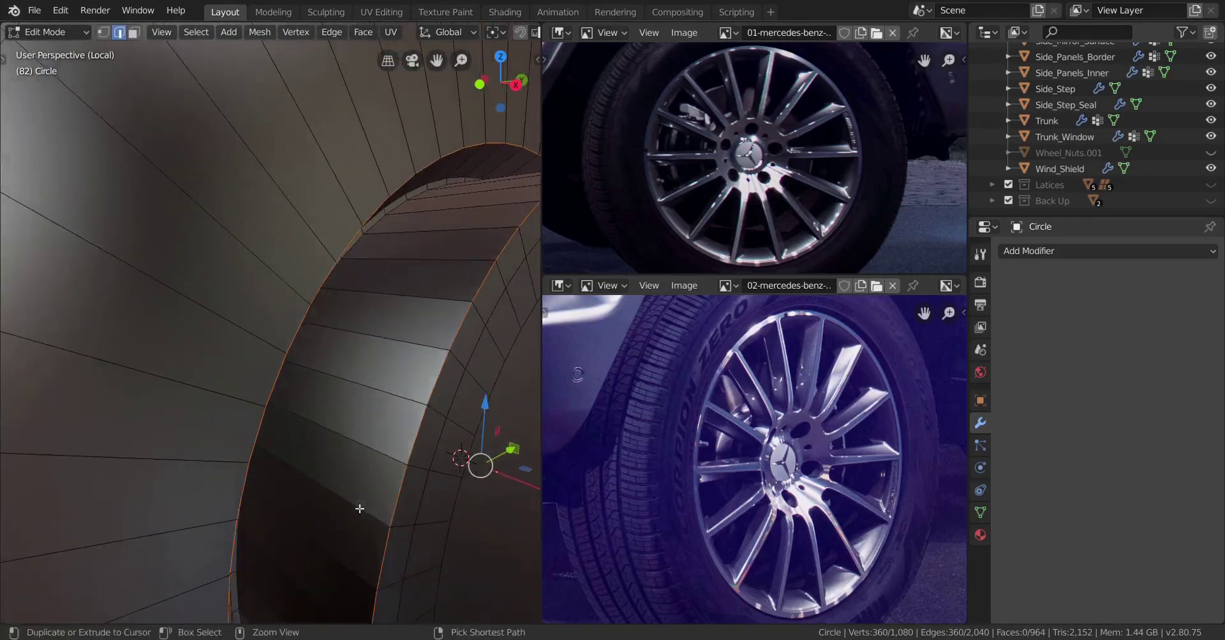
key("ctrl+b")
left_click(318, 513)
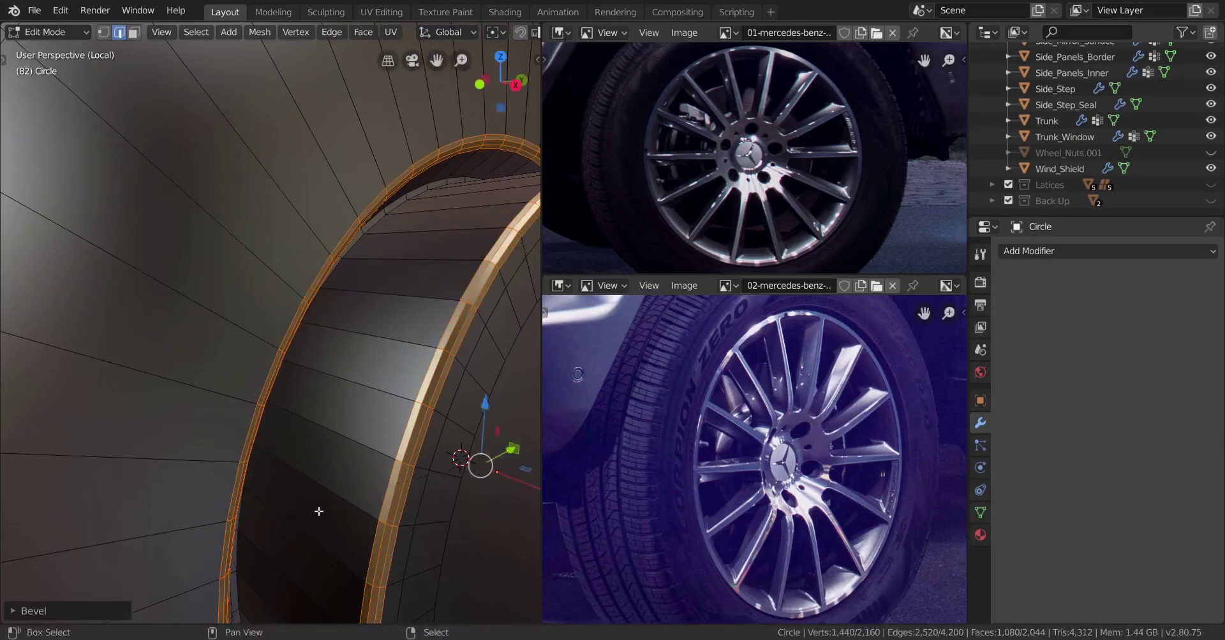
scroll(318, 513, "down", 4)
key("Tab")
scroll(325, 492, "up", 4)
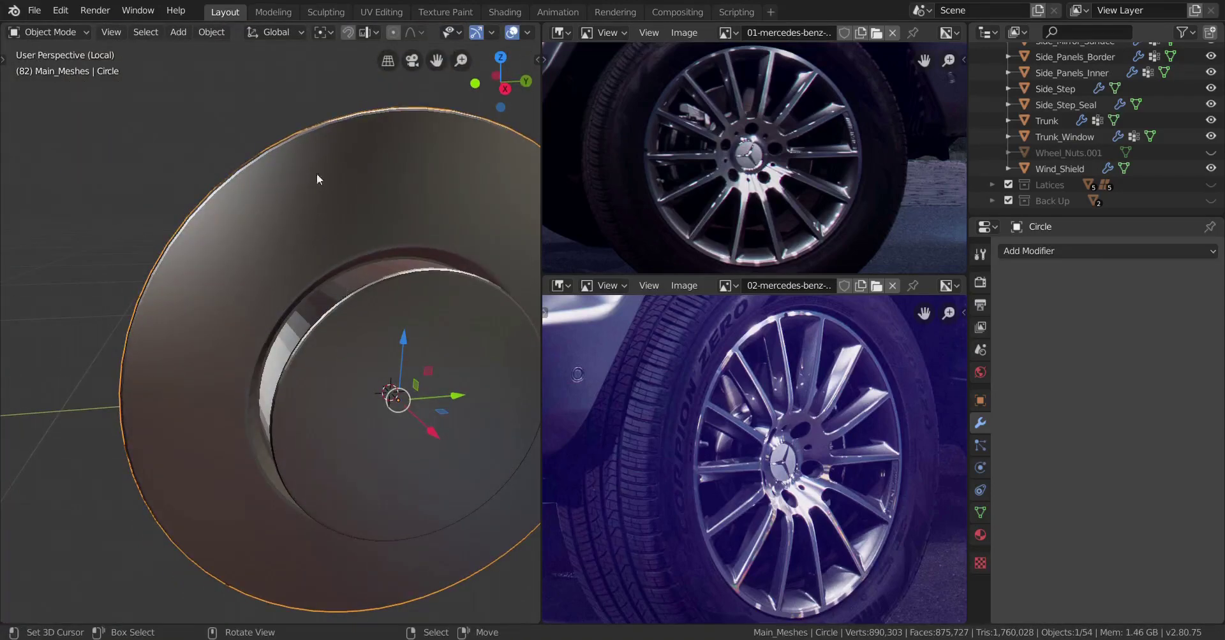
Apply smooth shading to the brake disc and check the rims of both plates.
left_click(212, 32)
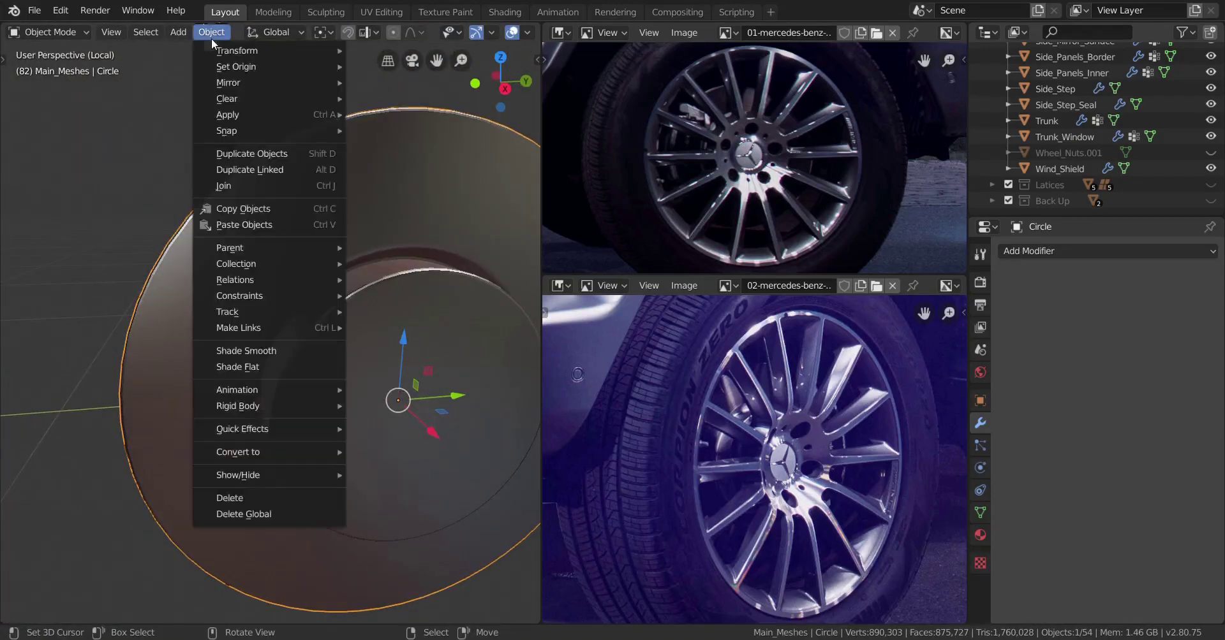
left_click(281, 350)
mouse_move(278, 346)
middle_mouse_down()
mouse_move(367, 330)
mouse_move(258, 334)
mouse_move(284, 338)
mouse_move(303, 305)
mouse_move(366, 304)
mouse_move(243, 326)
mouse_move(378, 353)
mouse_move(346, 354)
mouse_move(370, 378)
mouse_move(450, 382)
mouse_move(19, 368)
mouse_move(500, 371)
mouse_move(397, 371)
middle_mouse_up()
key("Tab")
scroll(345, 354, "down", 4)
key("Tab")
scroll(500, 371, "up", 2)
Add two evenly spaced loop cuts around the outer rim of each plate and check the shading.
key("Tab")
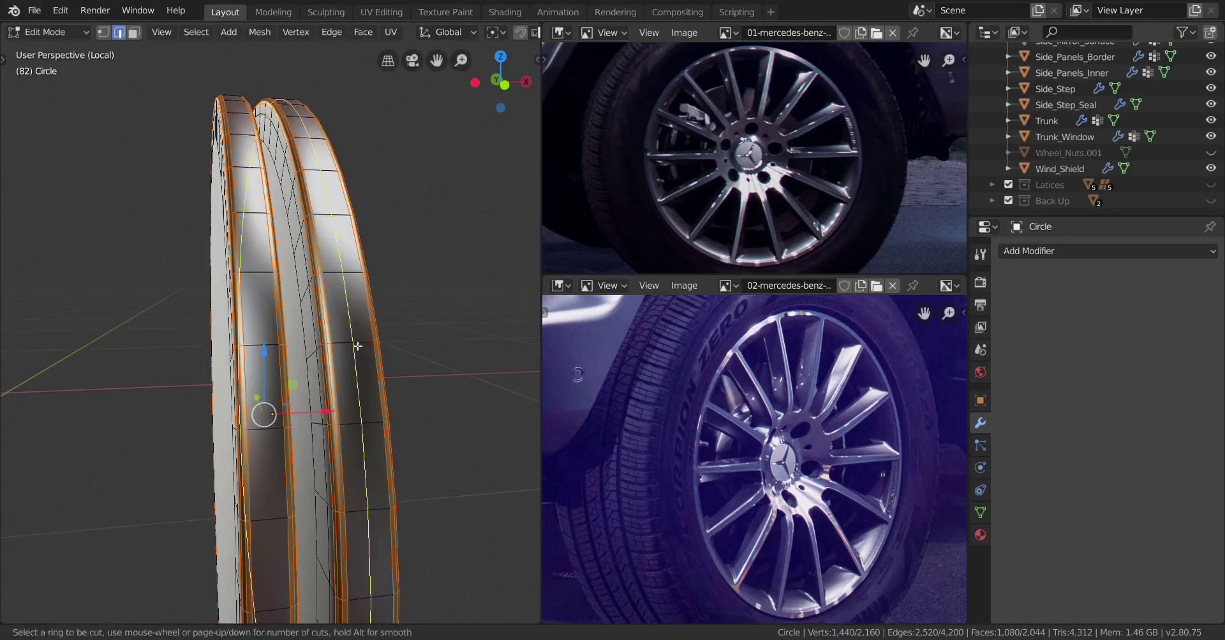
left_click(358, 346)
right_click(358, 346)
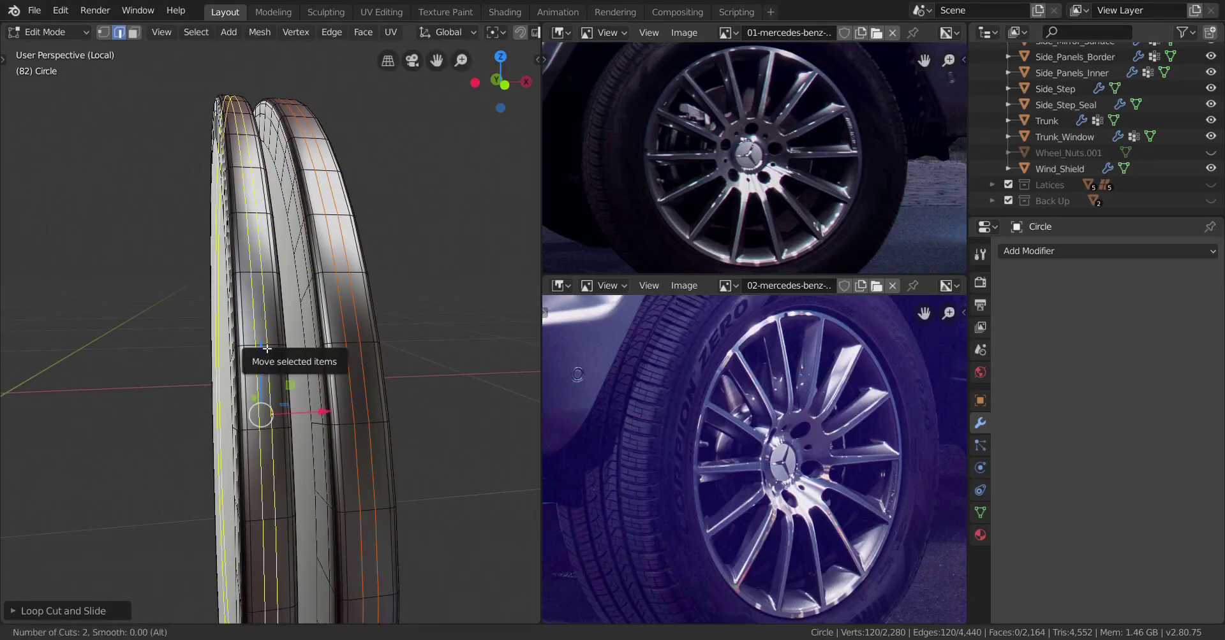
key("Tab")
scroll(265, 383, "down", 3)
middle_click_drag(266, 383, 212, 391)
scroll(146, 374, "up", 4)
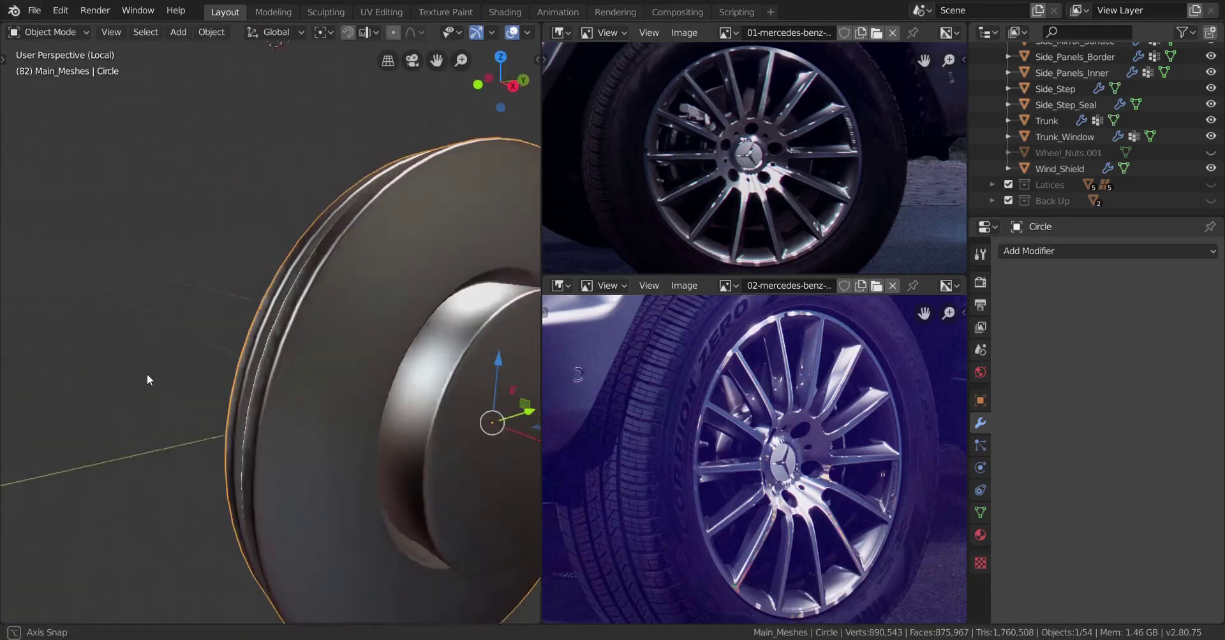
middle_click_drag(146, 374, 167, 374)
Add loop cuts around the hub's side wall, one near its front edge and one near its base.
key("Tab")
mouse_move(338, 364)
middle_mouse_down()
mouse_move(359, 386)
mouse_move(440, 384)
mouse_move(348, 359)
middle_mouse_up()
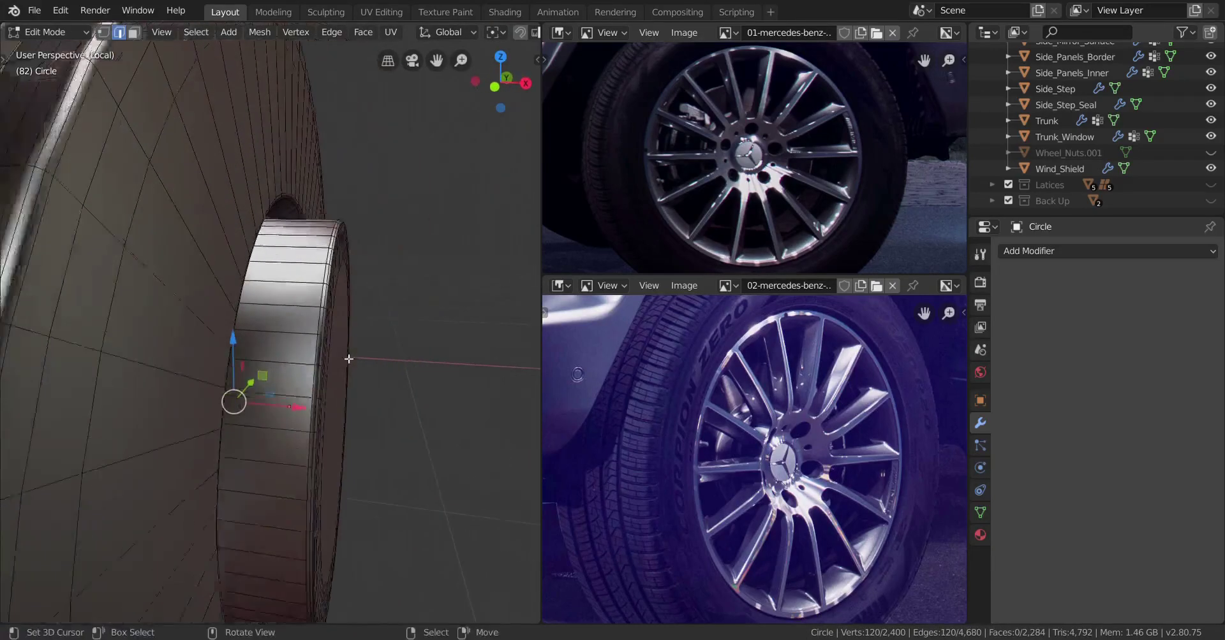
key("ctrl+r")
left_click(322, 389)
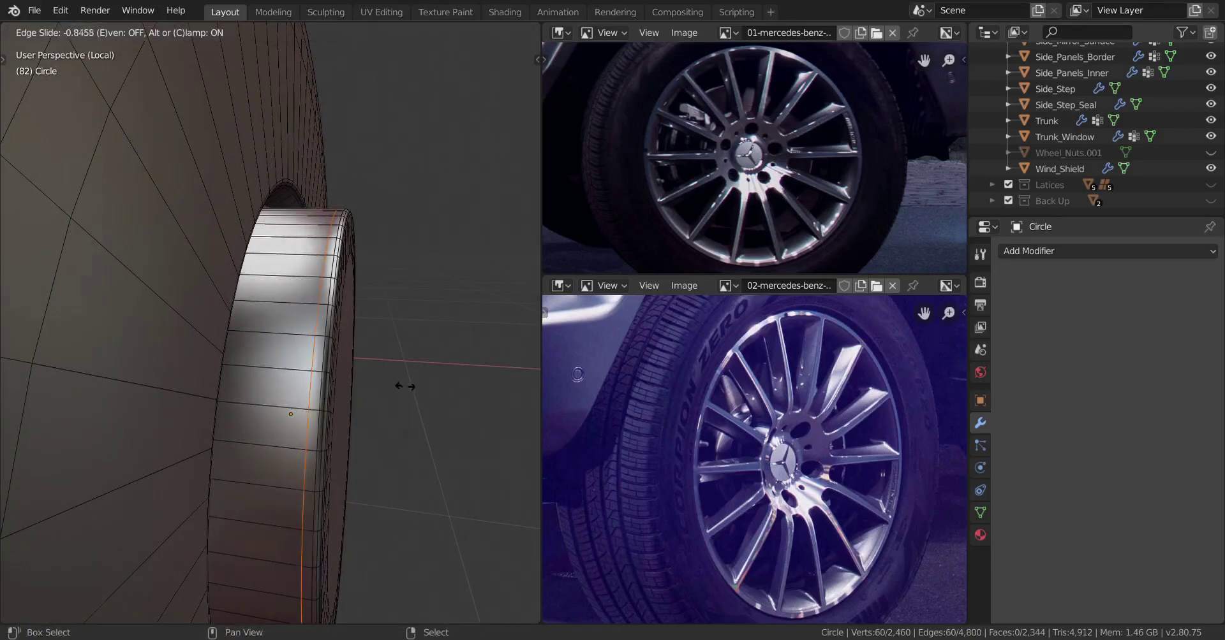
middle_click_drag(358, 394, 315, 396)
left_click(304, 396)
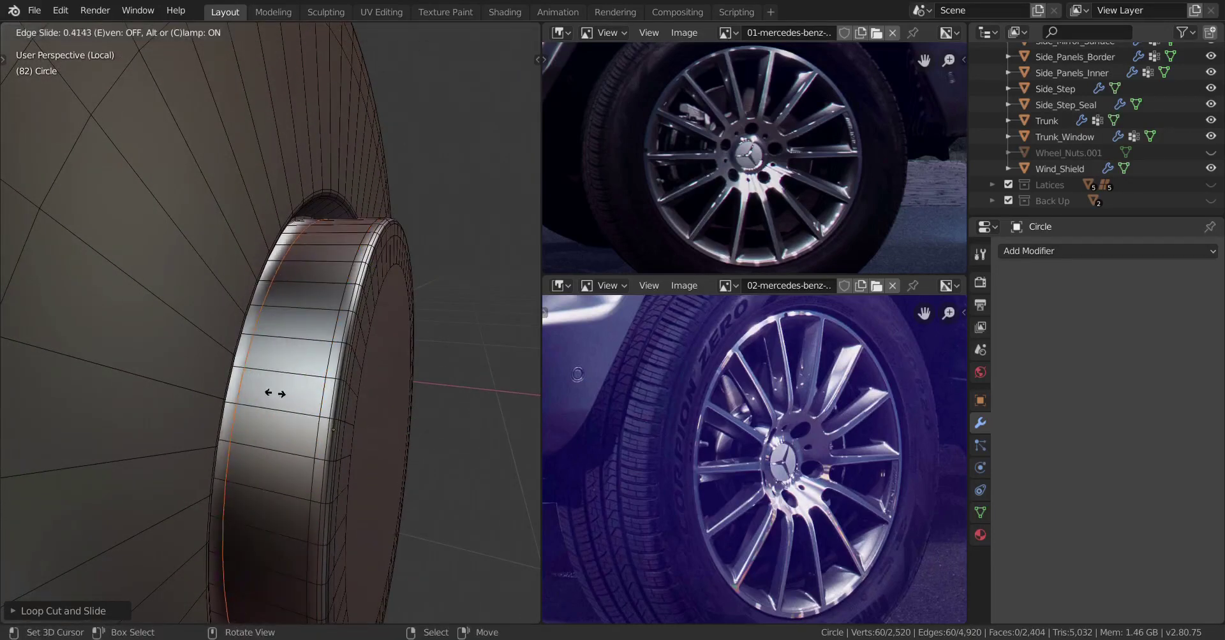
left_click(71, 387)
middle_click_drag(361, 391, 213, 374)
scroll(295, 377, "down", 4)
key("Tab")
mouse_move(295, 377)
middle_mouse_down()
mouse_move(300, 402)
mouse_move(290, 387)
mouse_move(141, 388)
mouse_move(268, 375)
mouse_move(321, 384)
mouse_move(305, 364)
middle_mouse_up()
scroll(290, 386, "down", 3)
scroll(217, 384, "up", 2)
Add an edge loop near the border of the hub's front face and another on the disc's front face.
key("Tab")
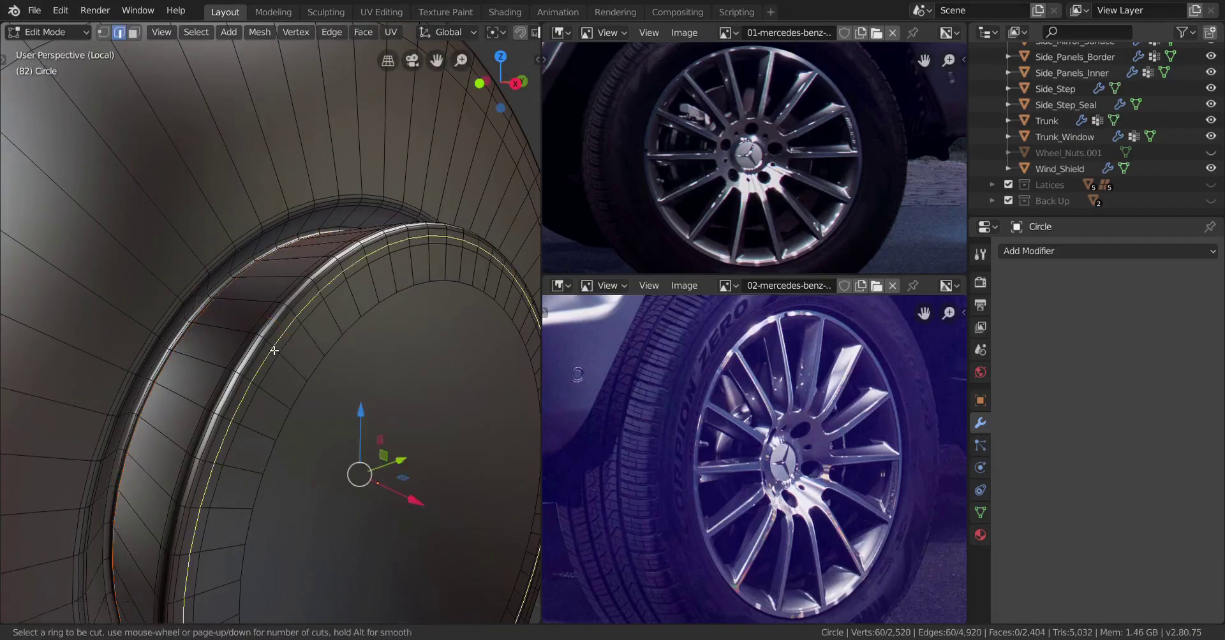
key("Tab")
scroll(227, 370, "down", 3)
mouse_move(227, 370)
middle_mouse_down()
mouse_move(204, 372)
mouse_move(270, 363)
mouse_move(246, 371)
middle_mouse_up()
key("Tab")
scroll(252, 363, "up", 5)
key("Tab")
scroll(219, 372, "down", 2)
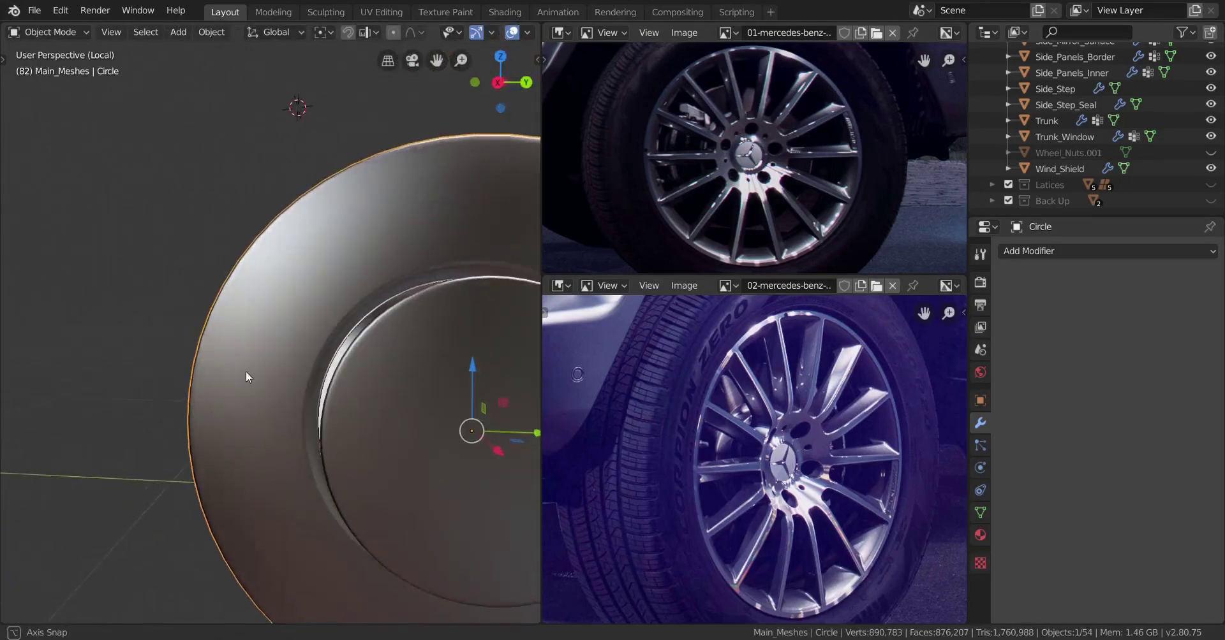
Dissolve the selected edge loop near the outer rim of the disc's front face.
key("Tab")
scroll(246, 372, "up", 2)
key("x")
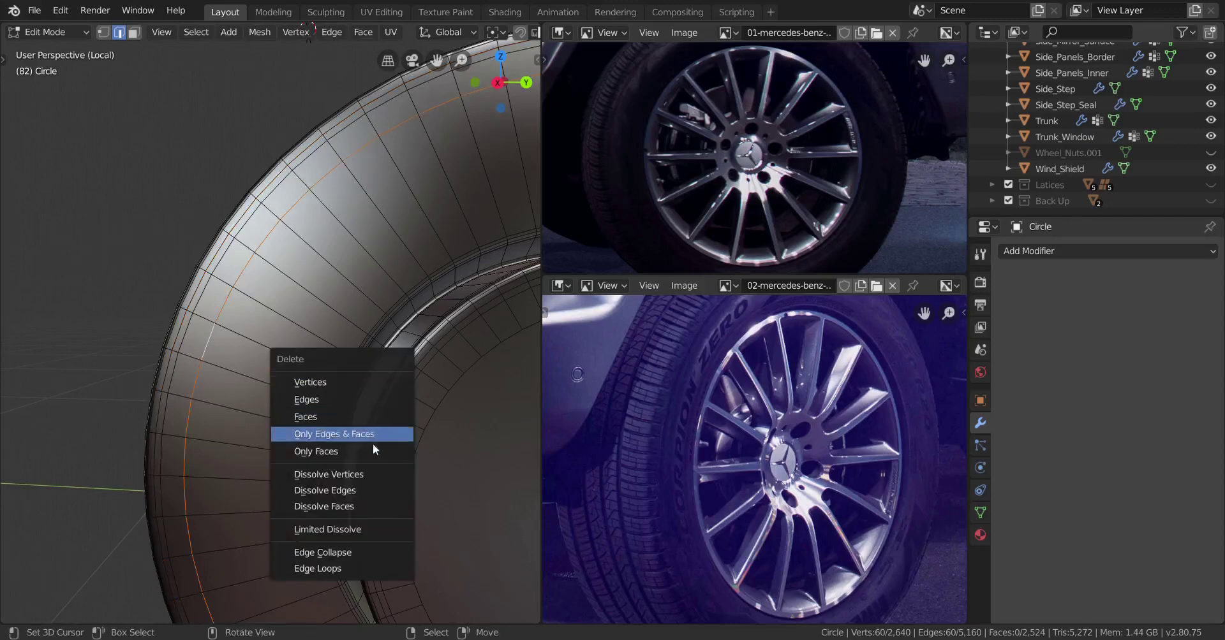
left_click(360, 490)
middle_click_drag(323, 476, 308, 450)
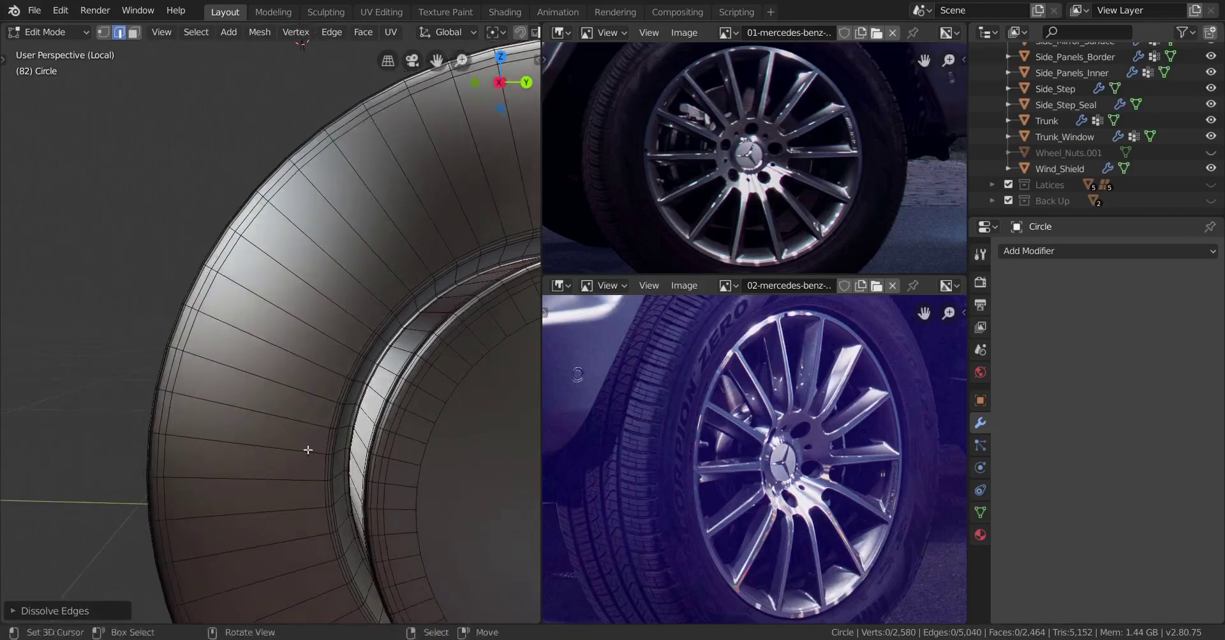
Add two loop cuts on the disc's front face, slid close to the hub base, and check the shading.
left_click(286, 407)
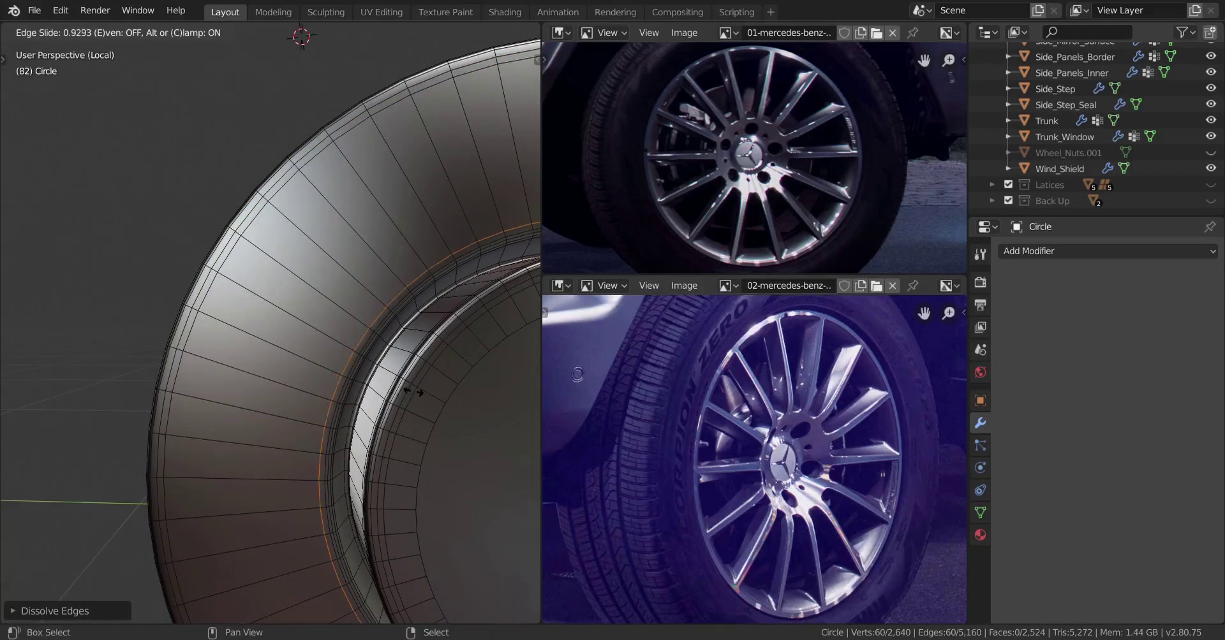
left_click(295, 388)
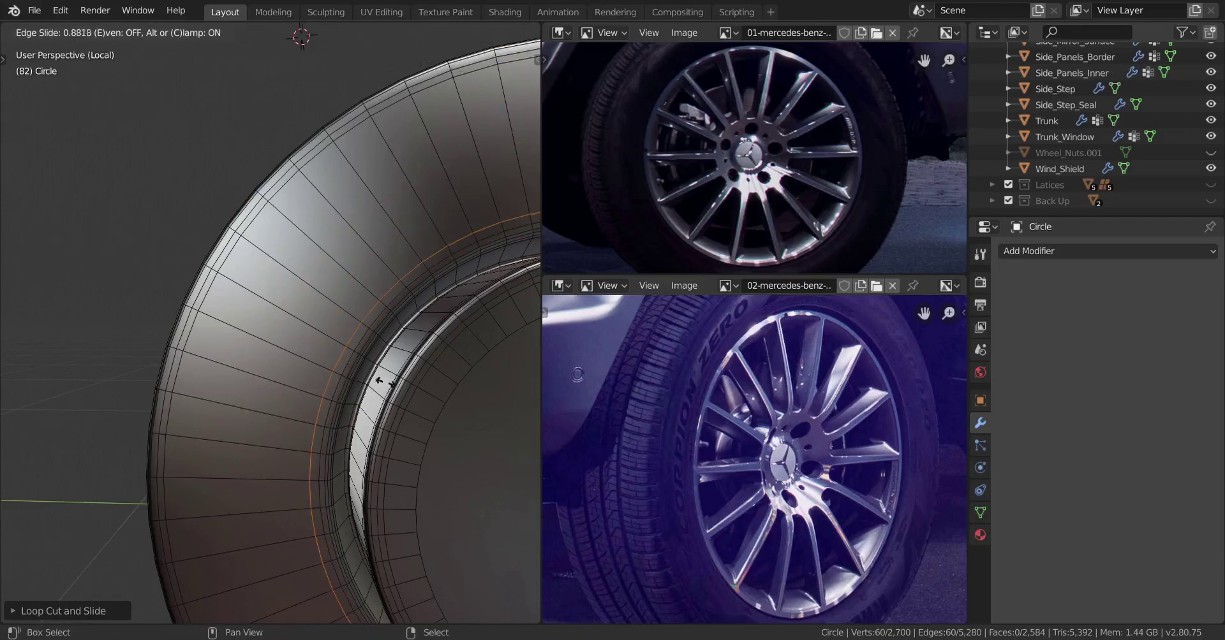
key("Tab")
scroll(342, 386, "down", 5)
middle_click_drag(296, 391, 312, 413)
middle_click_drag(283, 404, 310, 466)
scroll(487, 394, "up", 2)
Add one more edge loop to the brake disc and inspect the outer rims of both plates.
key("Tab")
scroll(436, 397, "up", 2)
middle_click_drag(310, 466, 355, 455)
scroll(406, 368, "up", 1)
middle_click_drag(405, 368, 325, 411, "shift")
key("Tab")
scroll(381, 377, "down", 5)
key("Tab")
scroll(316, 418, "up", 3)
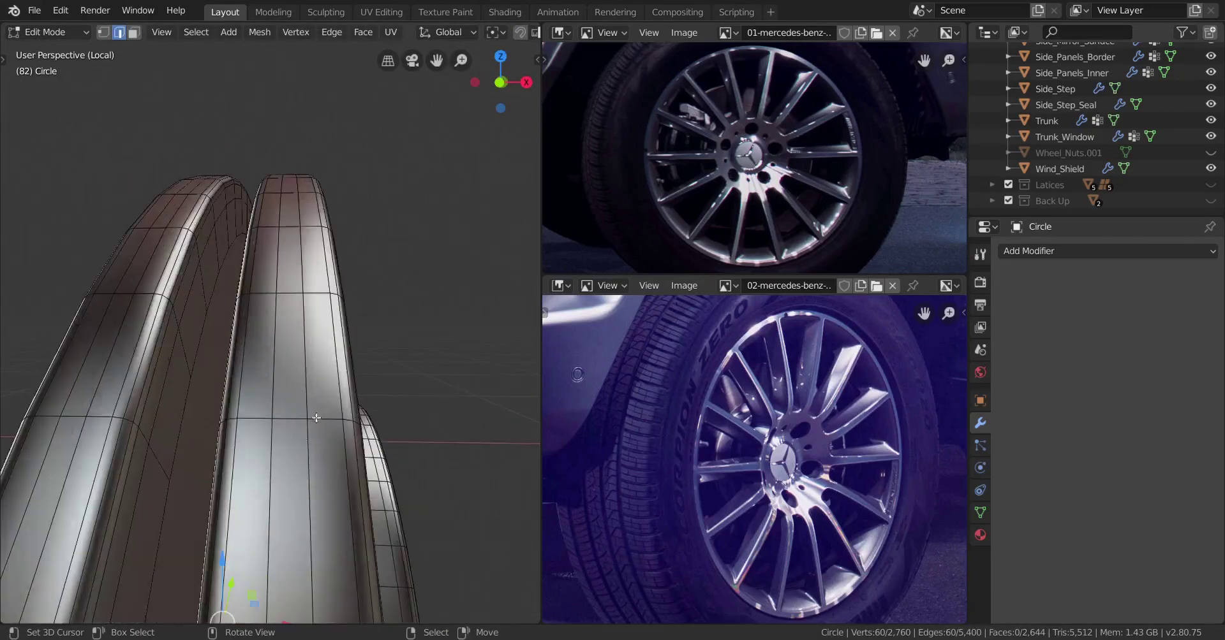
Spread the two edge loops on the outer rim of the disc, and those on the rear plate's rim, along the X axis.
left_click(276, 478, "alt+shift")
scroll(304, 478, "down", 3)
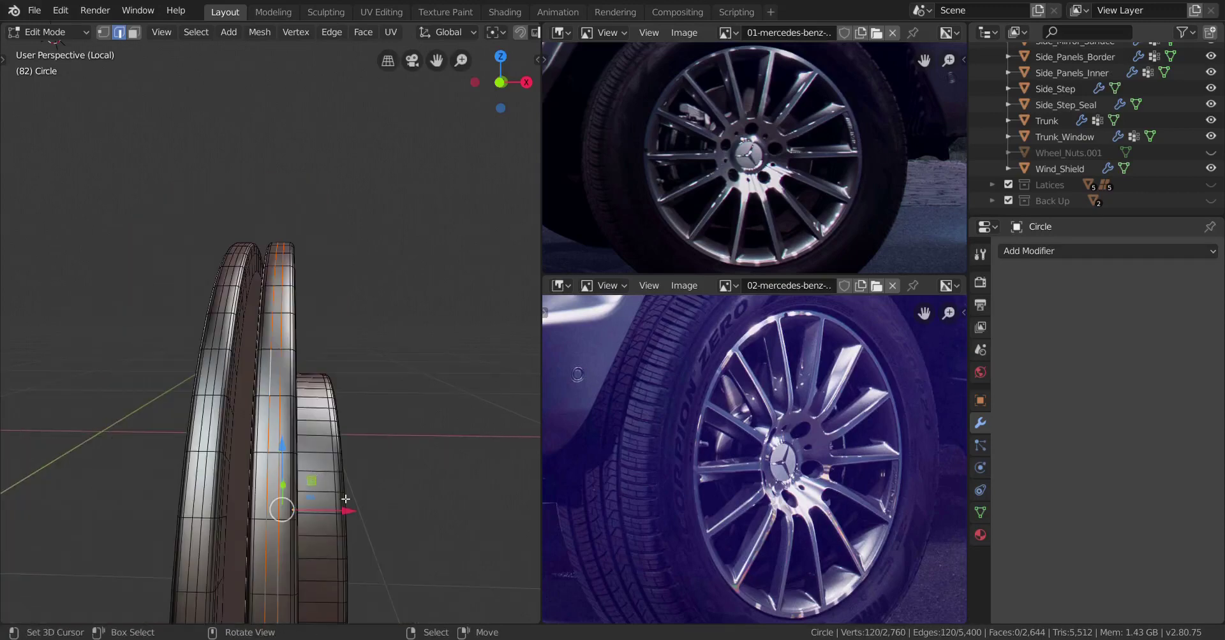
key("s")
key("x")
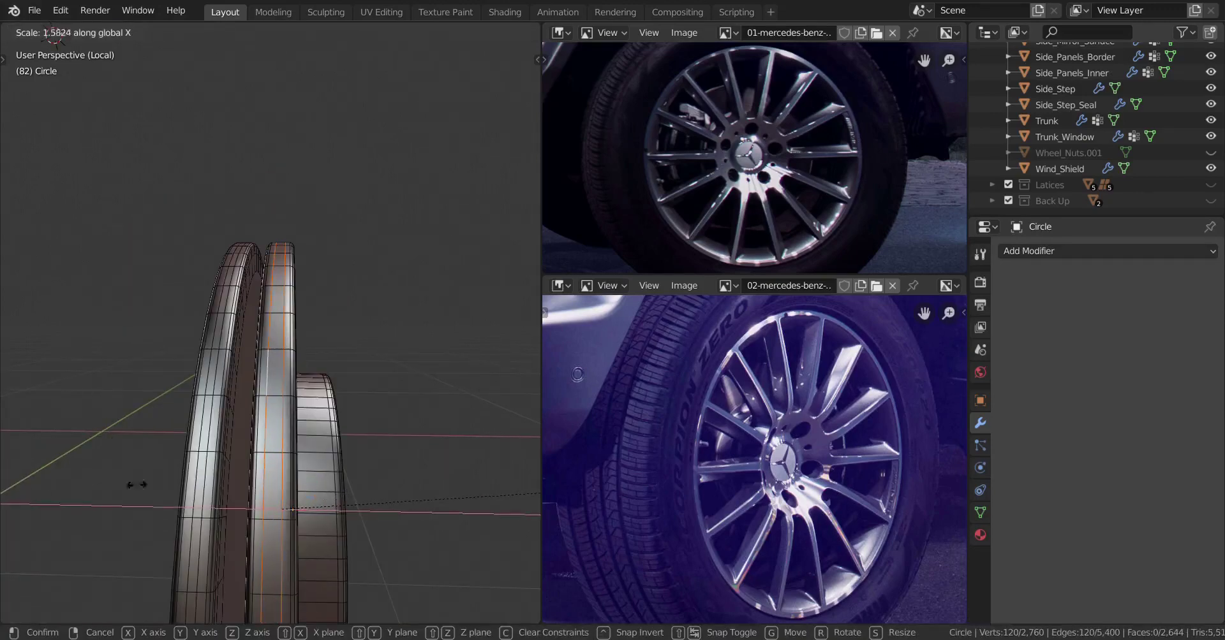
left_click(226, 482)
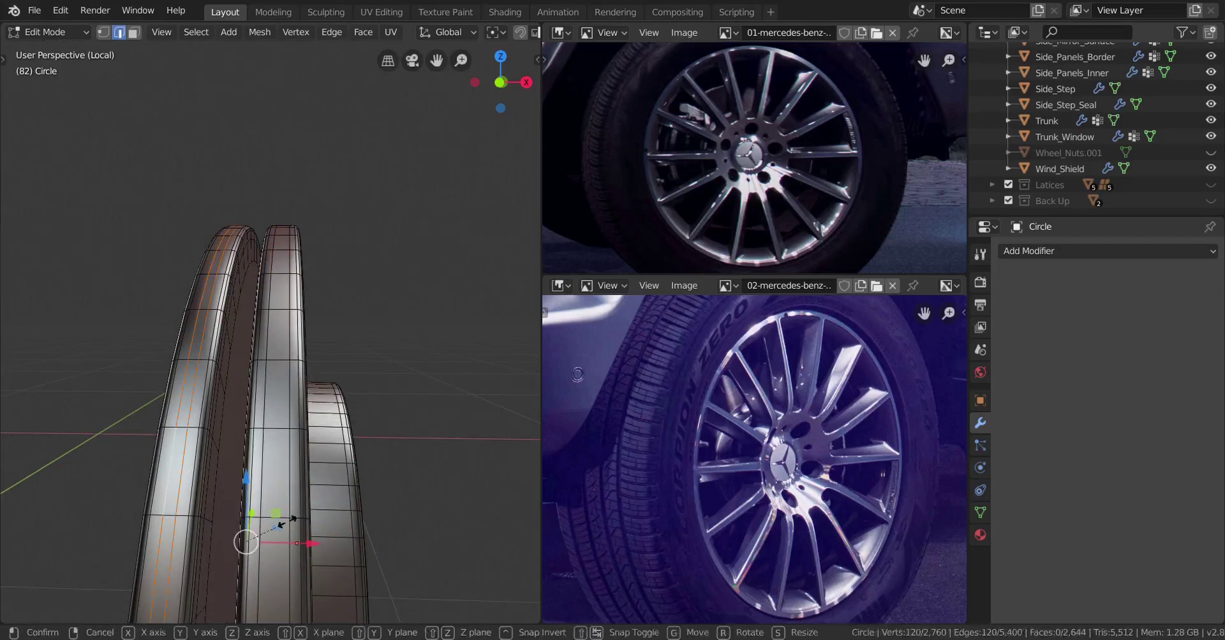
key("x")
left_click(176, 483)
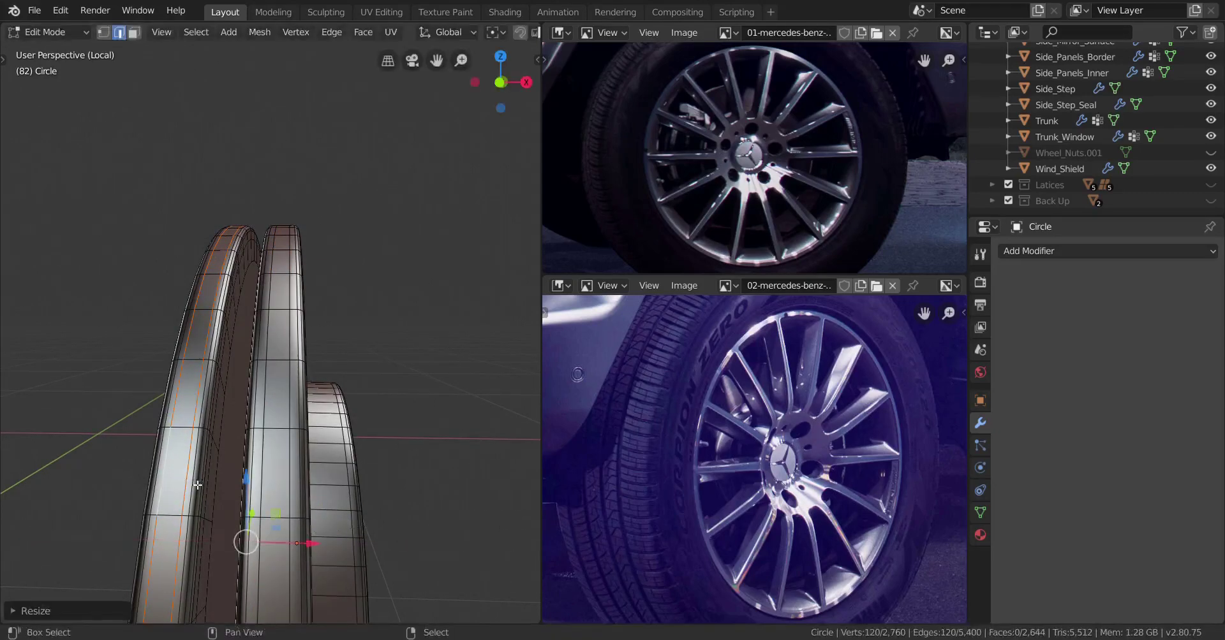
Leave mesh editing and examine the shading of the brake disc and its rims from several angles.
key("Tab")
middle_click_drag(177, 483, 400, 461)
scroll(340, 453, "up", 5)
scroll(323, 465, "down", 4)
mouse_move(323, 466)
middle_mouse_down()
mouse_move(373, 473)
mouse_move(224, 483)
mouse_move(239, 525)
mouse_move(375, 515)
mouse_move(310, 503)
mouse_move(359, 484)
mouse_move(388, 509)
mouse_move(275, 513)
mouse_move(316, 483)
mouse_move(327, 496)
mouse_move(297, 497)
mouse_move(382, 508)
mouse_move(399, 489)
mouse_move(338, 485)
mouse_move(324, 488)
mouse_move(521, 499)
mouse_move(249, 506)
mouse_move(285, 530)
mouse_move(330, 519)
mouse_move(244, 496)
mouse_move(231, 510)
mouse_move(306, 504)
mouse_move(296, 492)
middle_mouse_up()
scroll(372, 473, "up", 4)
scroll(359, 484, "down", 4)
scroll(331, 509, "up", 5)
scroll(317, 483, "down", 5)
Unhide the rim, tire and wheel nuts around the brake disc and deselect everything.
key("alt+h")
scroll(326, 496, "down", 4)
key("alt+a")
scroll(299, 495, "up", 3)
scroll(281, 497, "up", 4)
scroll(330, 495, "down", 4)
scroll(365, 499, "up", 4)
scroll(296, 492, "down", 5)
middle_click_drag(296, 493, 324, 497)
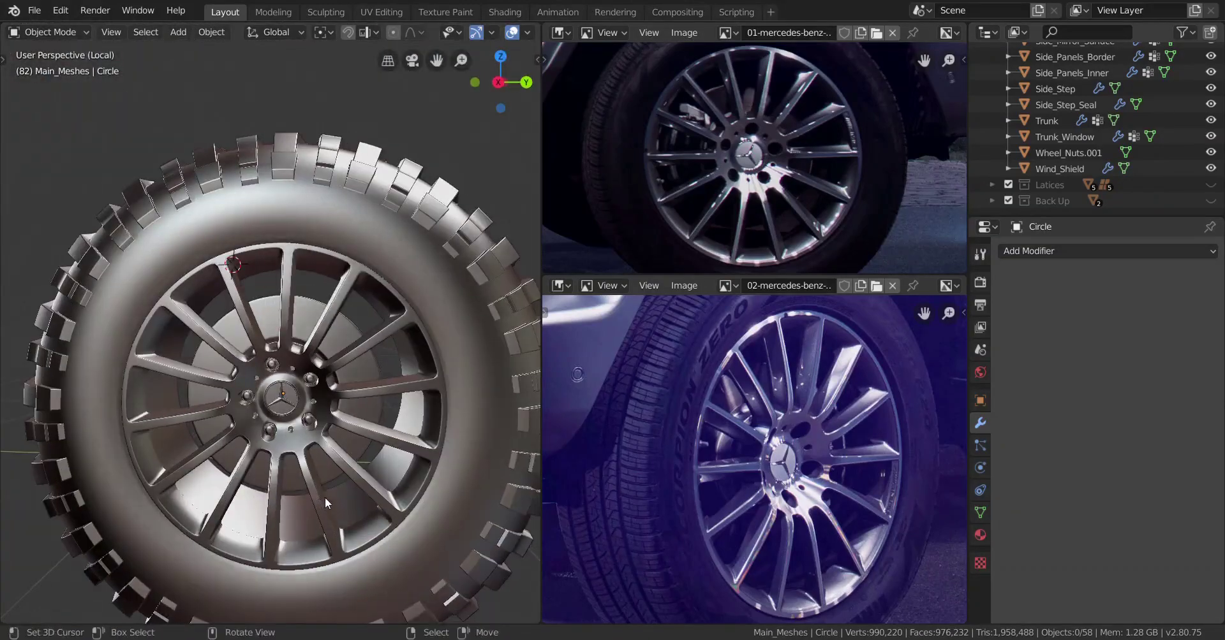
Scale the entire brake disc mesh up slightly against the rim, working in the right orthographic view.
key("KP_3")
scroll(324, 498, "up", 2)
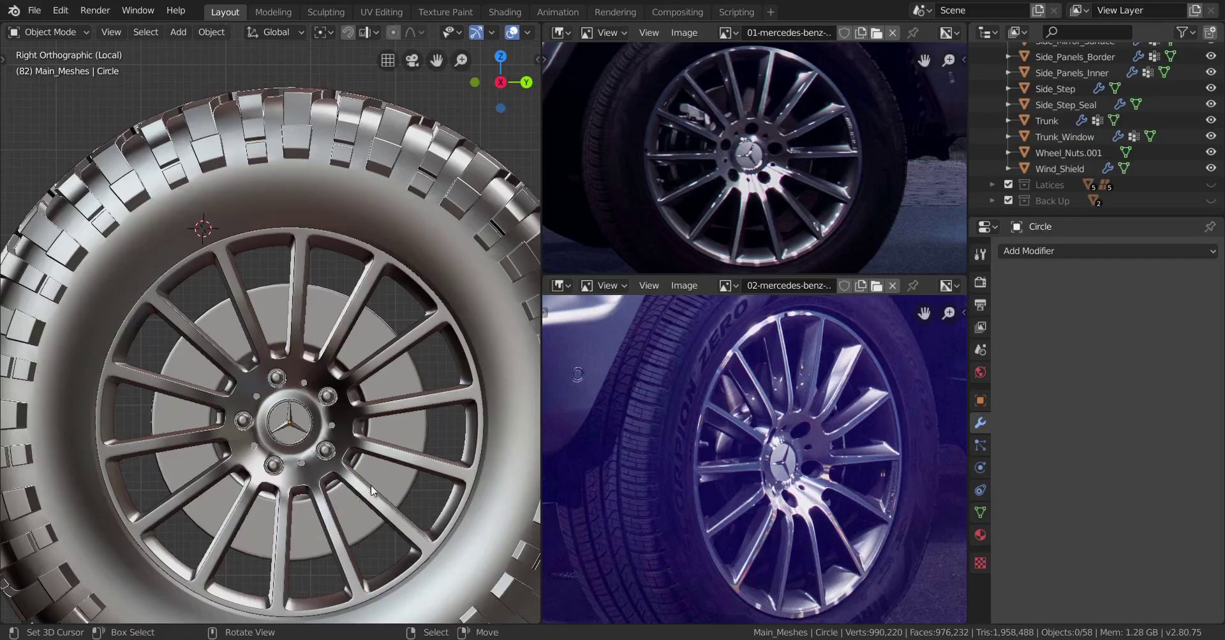
scroll(383, 469, "up", 3)
scroll(394, 430, "down", 3)
key("Tab")
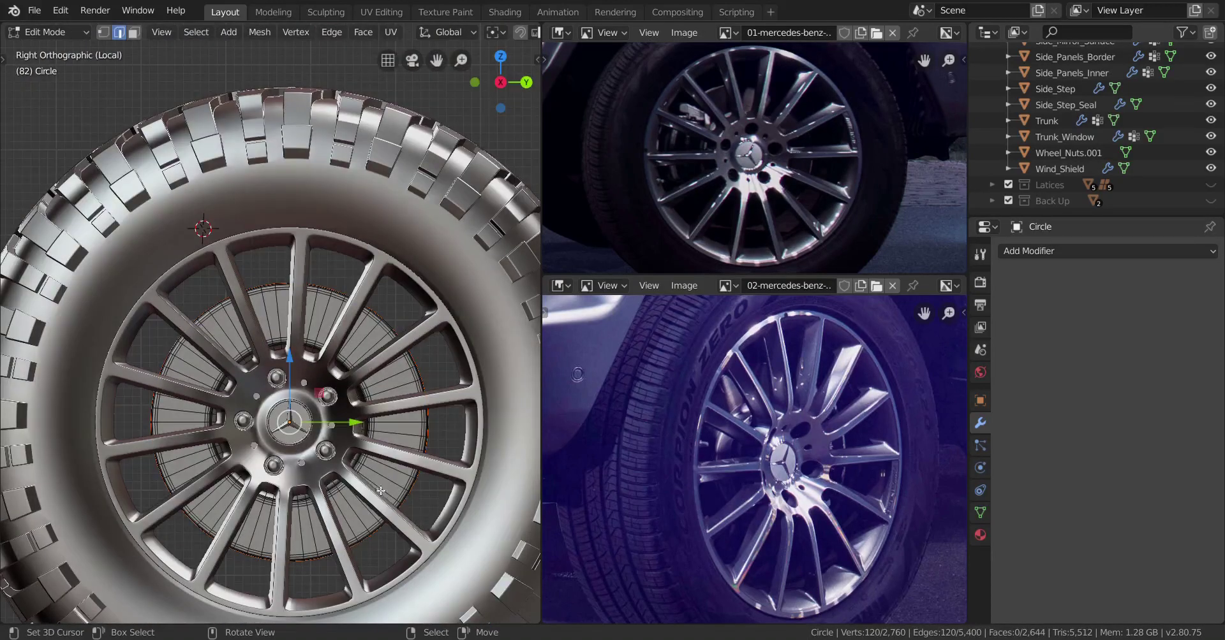
key("a")
scroll(382, 515, "up", 3)
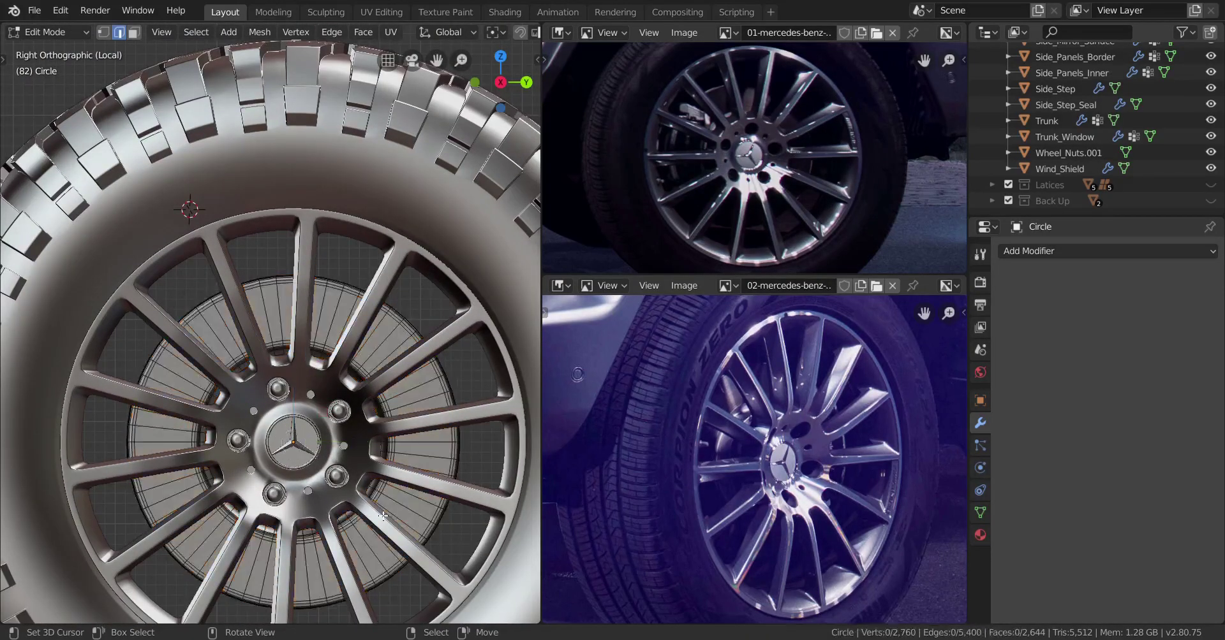
key("s")
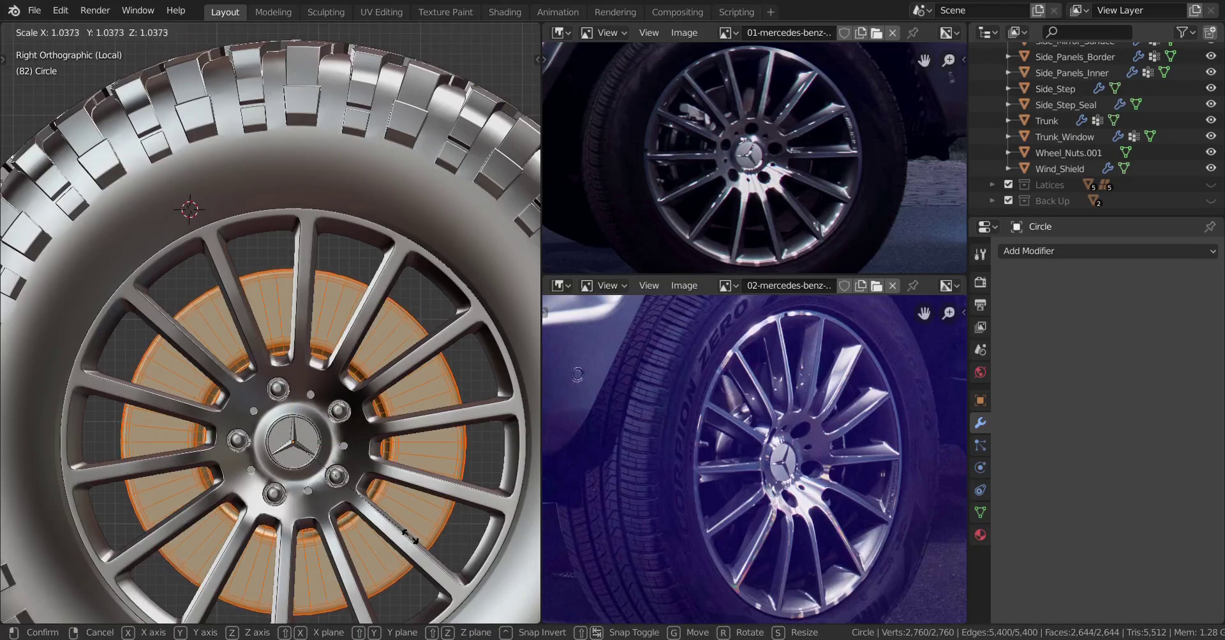
middle_click_drag(308, 527, 307, 475)
key("Tab")
Select the hub's front face together with its beveled edge loops and delete those vertices.
scroll(275, 522, "up", 4)
scroll(210, 523, "down", 4)
key("a")
key("a")
scroll(337, 504, "up", 5)
key("Tab")
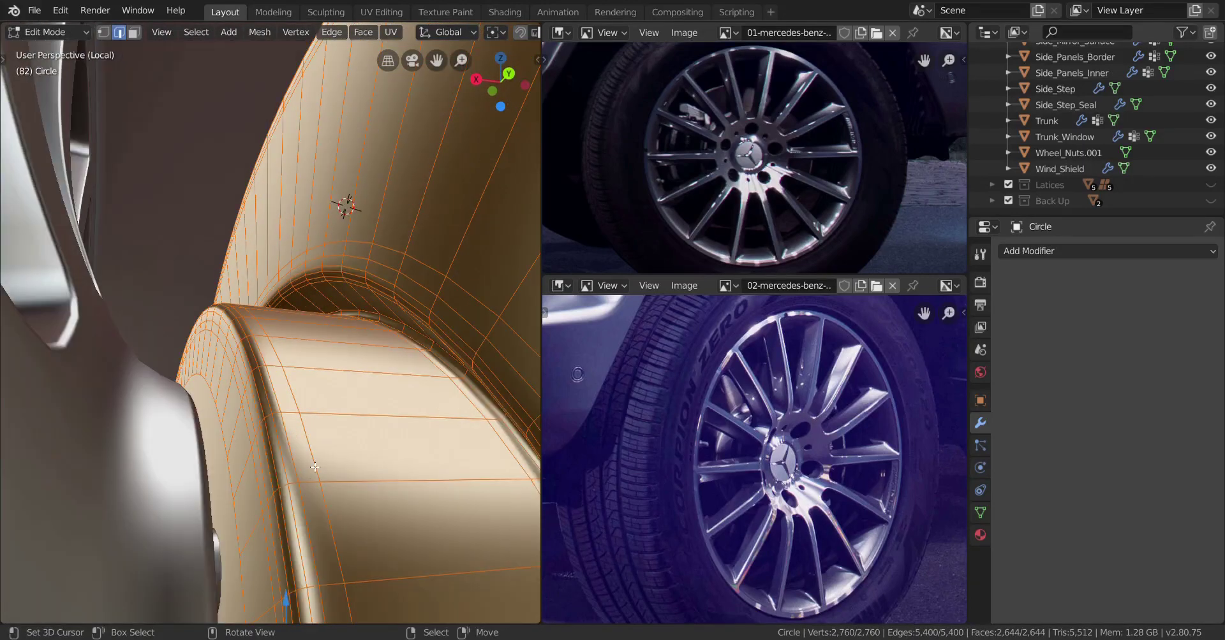
middle_click_drag(316, 467, 298, 490)
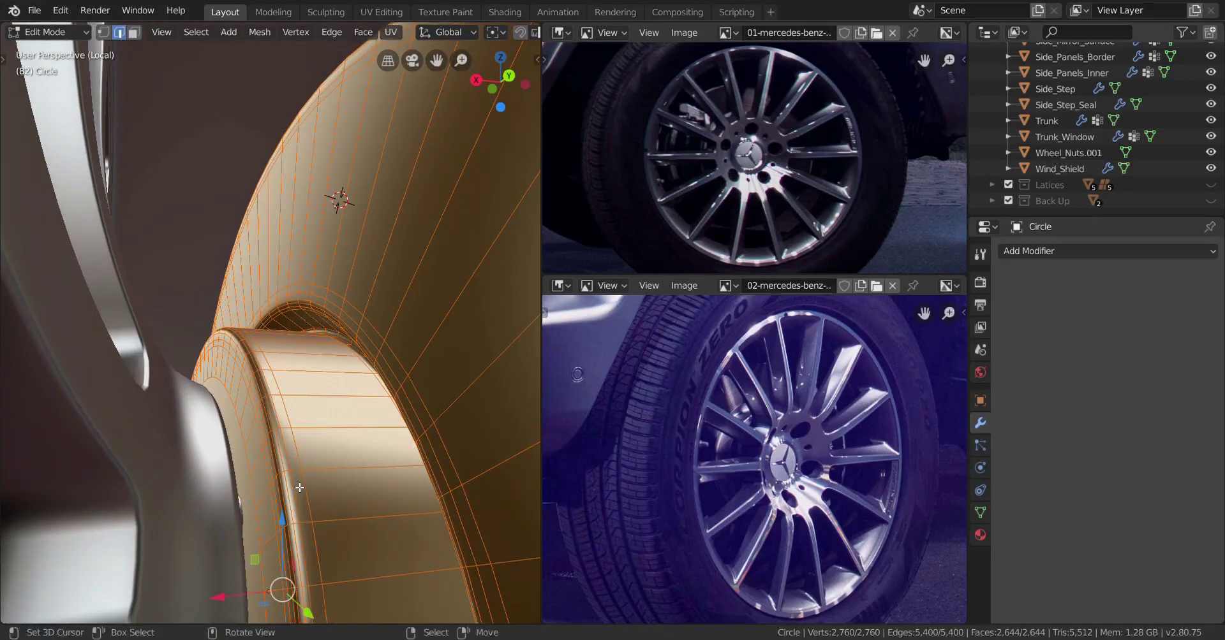
left_click(238, 461, "alt")
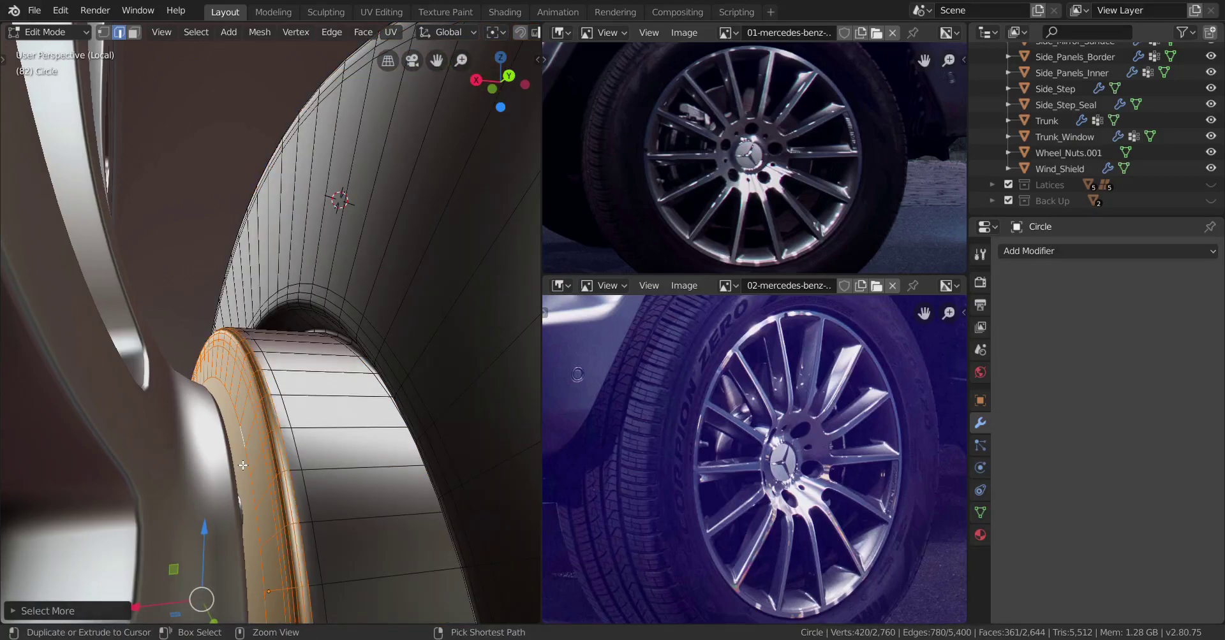
key("x")
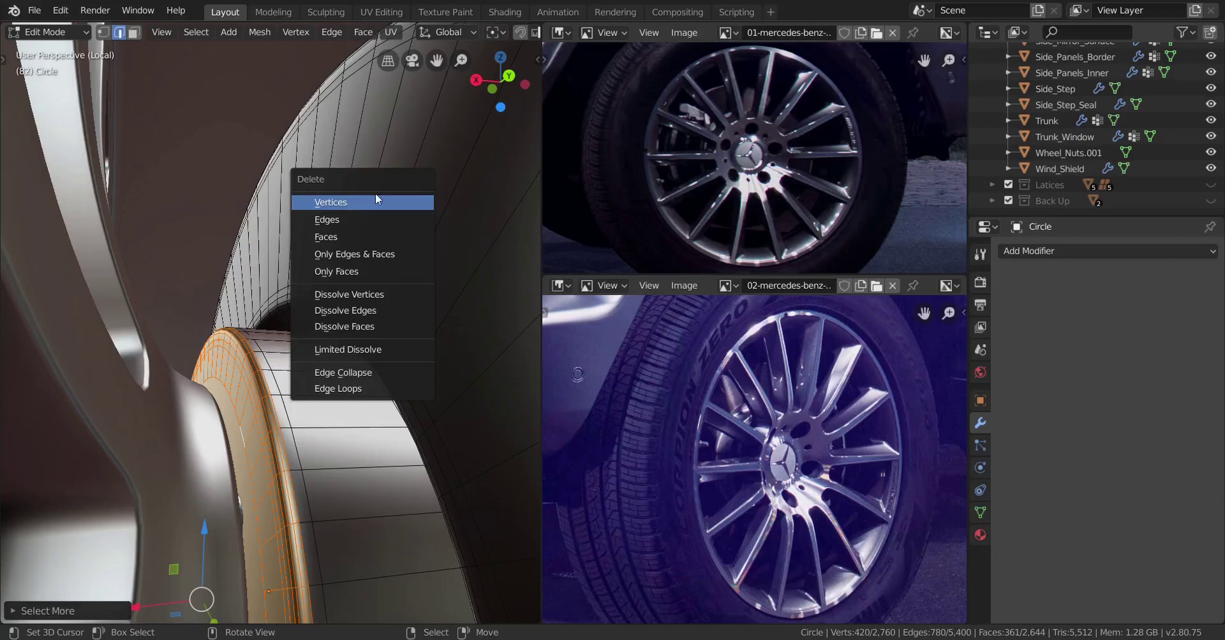
left_click(375, 196)
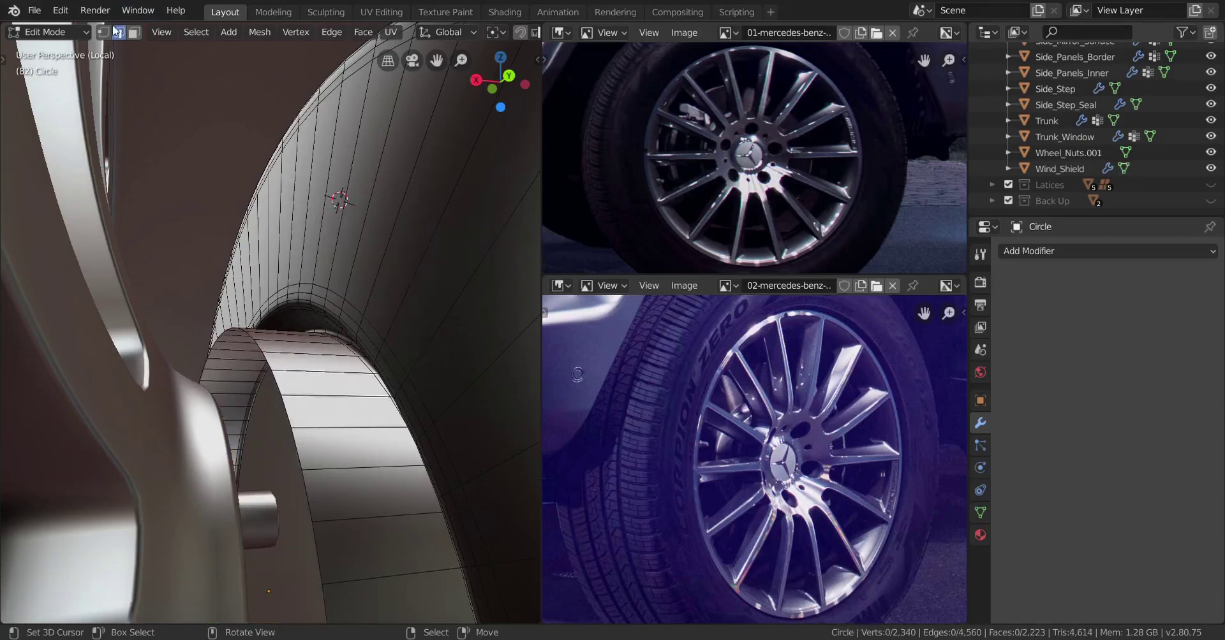
Move the hub's open front edge loop outward toward the rim and adjust its scale to taper the hub slightly.
middle_click_drag(278, 393, 264, 395)
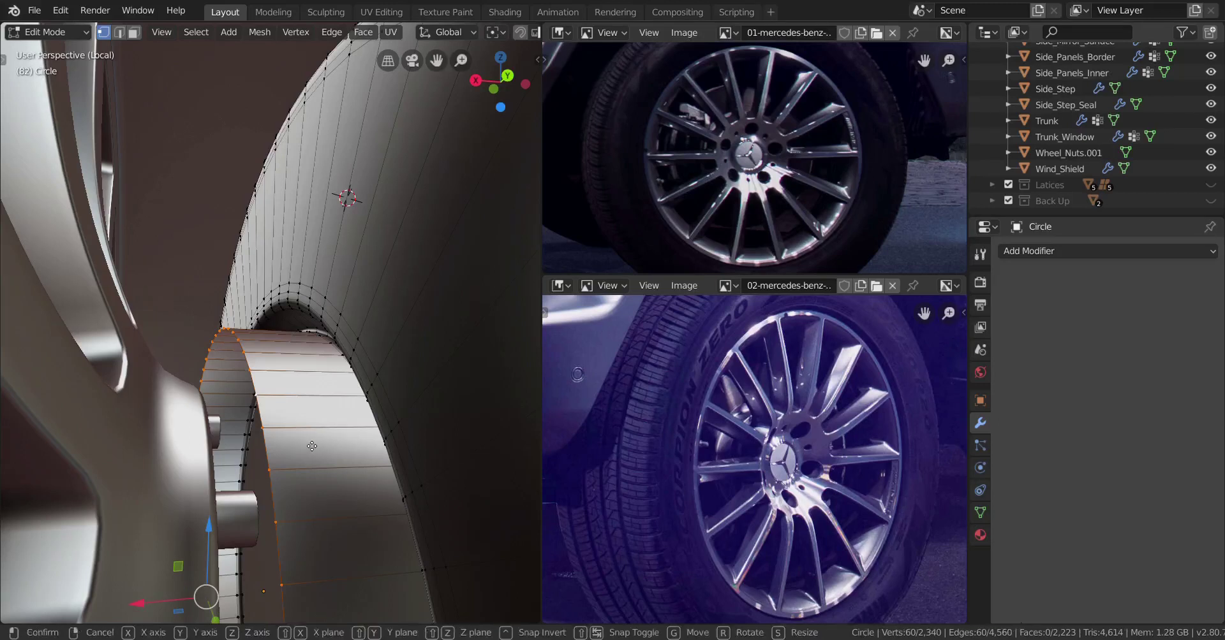
left_click(182, 433)
key("s")
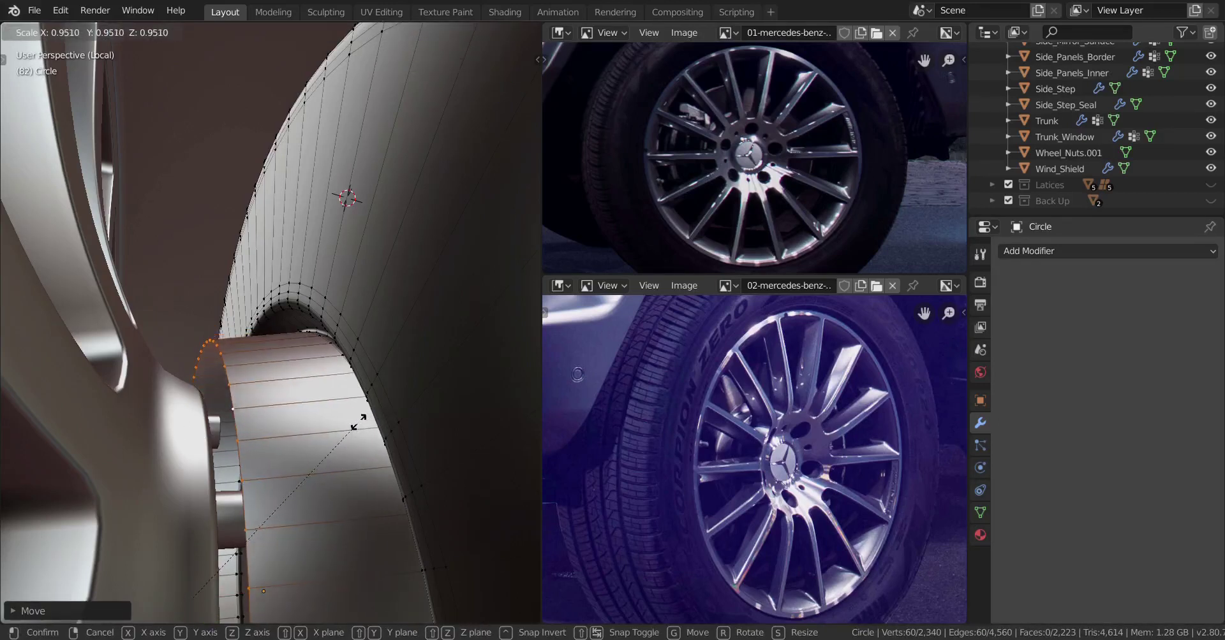
left_click(341, 430)
scroll(306, 429, "down", 2)
middle_click_drag(274, 427, 234, 440)
key("Tab")
key("alt+a")
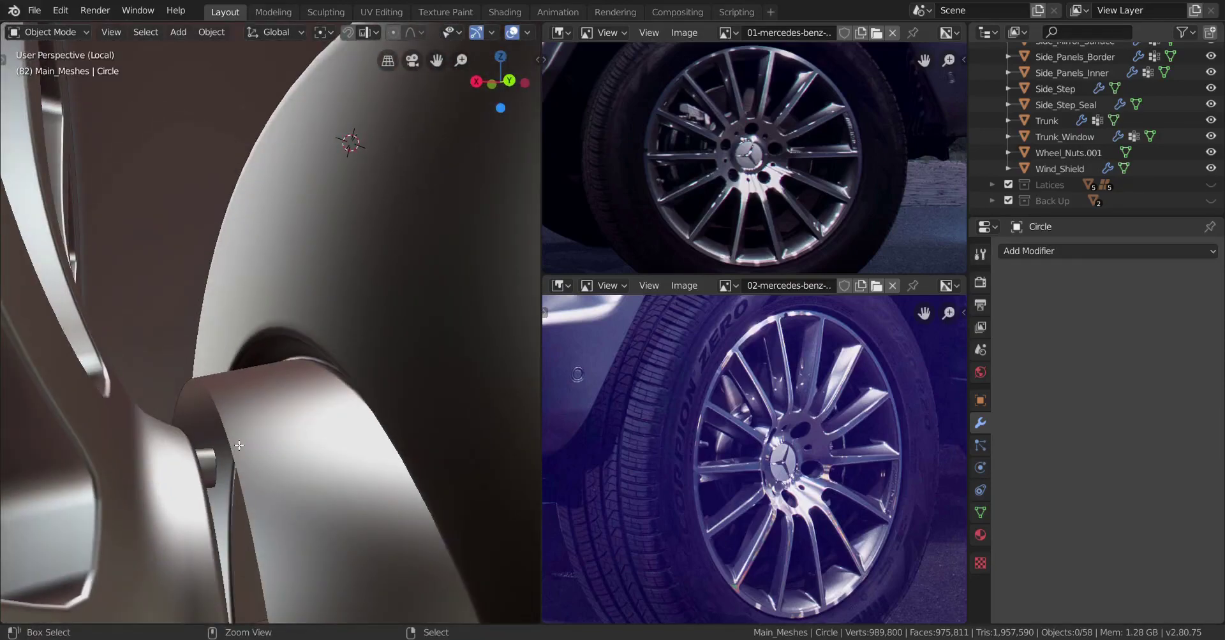
key("Tab")
mouse_move(240, 445)
middle_mouse_down()
mouse_move(260, 469)
mouse_move(246, 441)
middle_mouse_up()
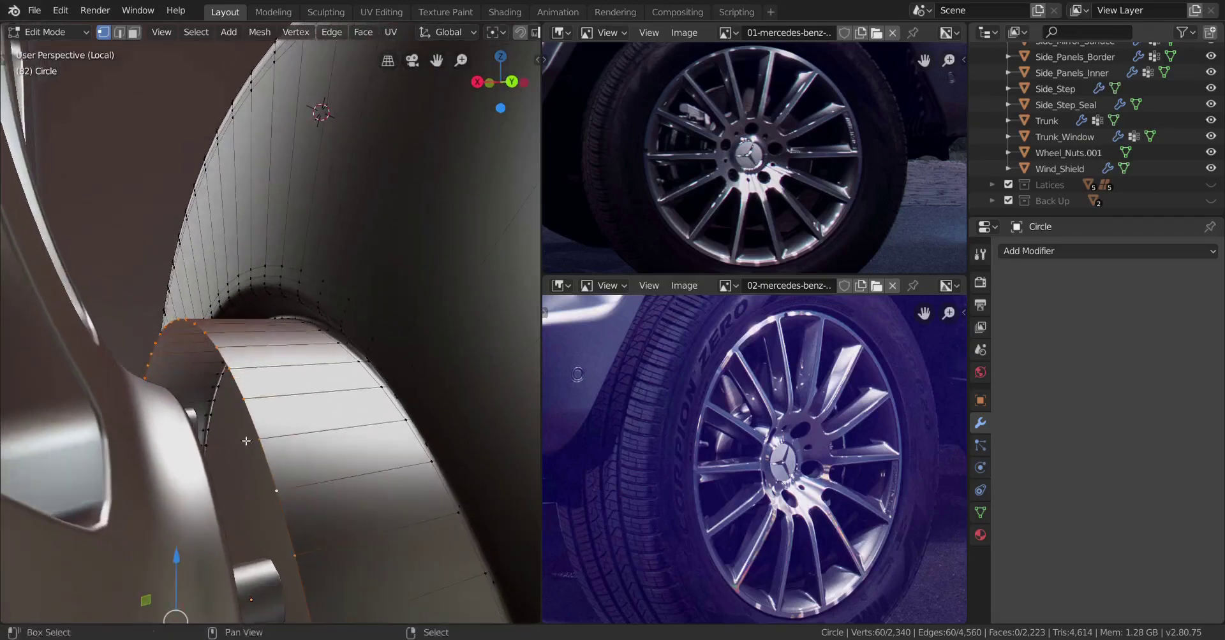
left_click(357, 470)
scroll(332, 476, "down", 3)
middle_click_drag(301, 481, 316, 444)
Fill the hub's open front with a face and inset it twice near the border.
key("Tab")
key("Tab")
key("f")
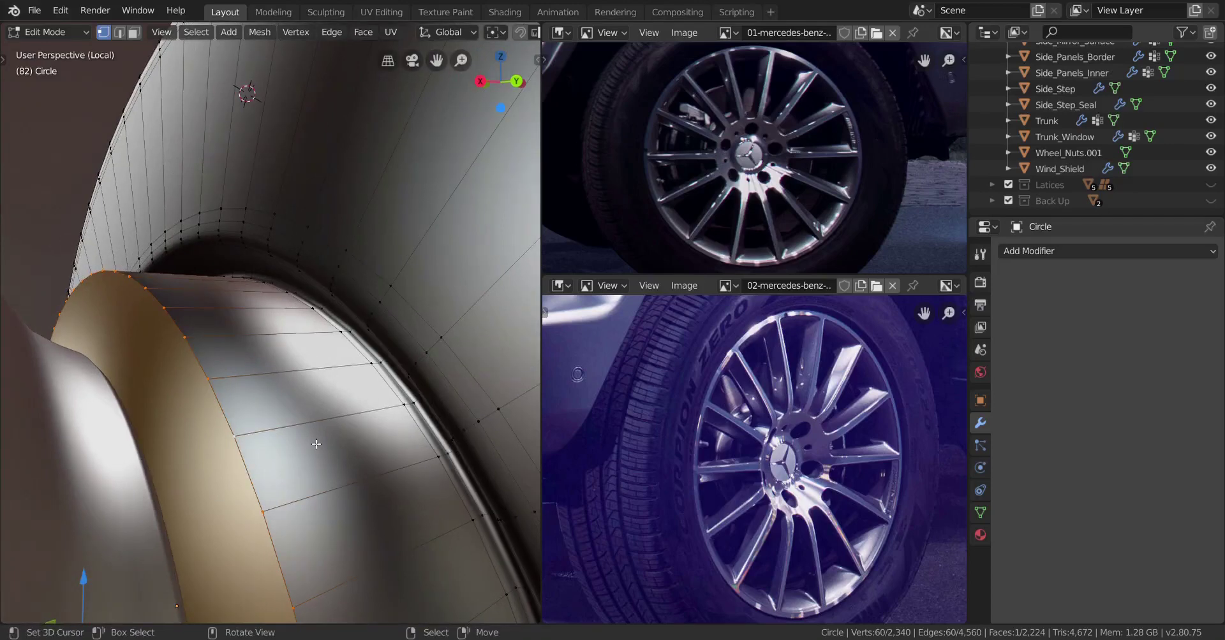
key("i")
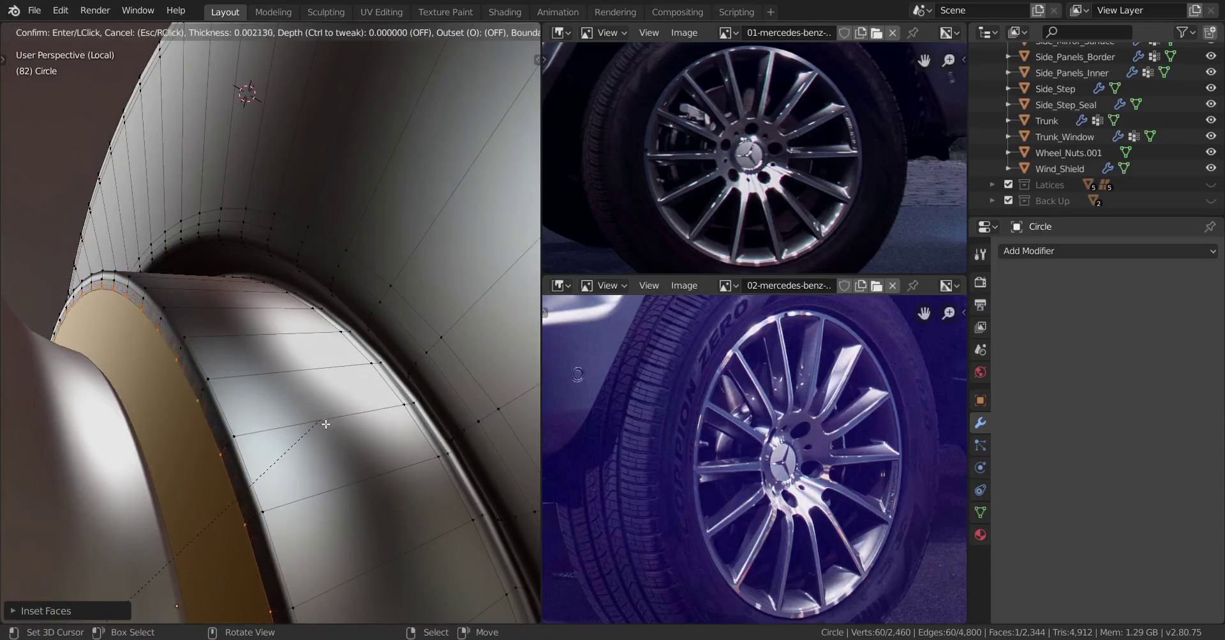
middle_click_drag(235, 382, 274, 401)
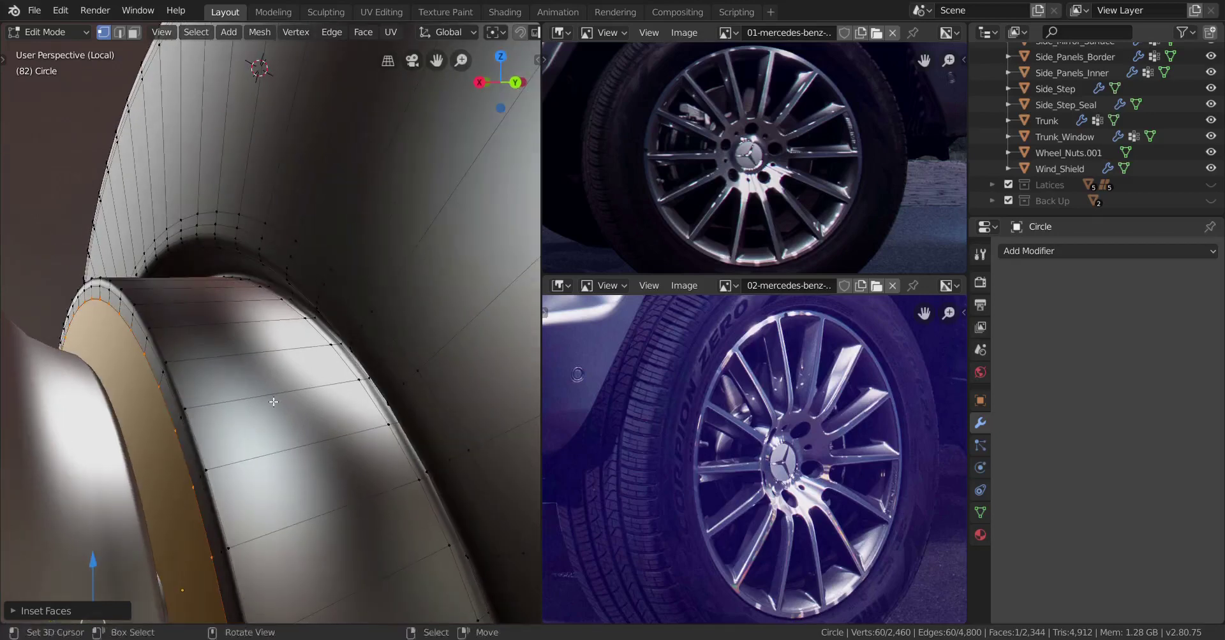
Bevel the hub's front edge with three segments and slide the adjacent edge loop on the front face.
left_click(270, 394)
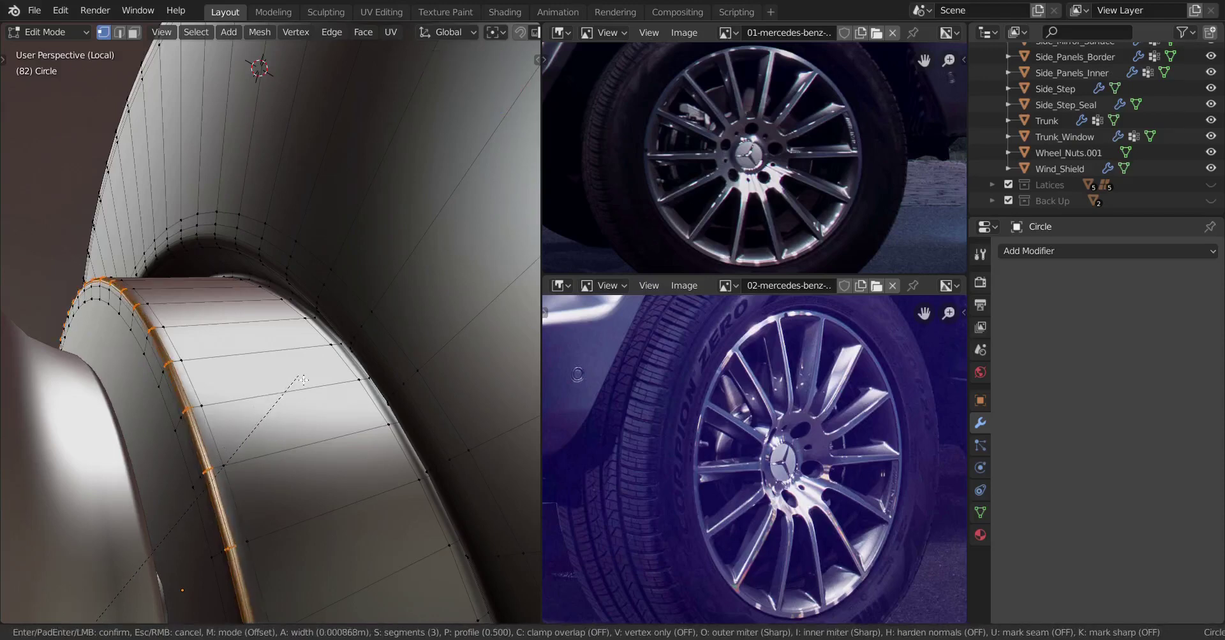
middle_click_drag(315, 371, 273, 388)
key("g")
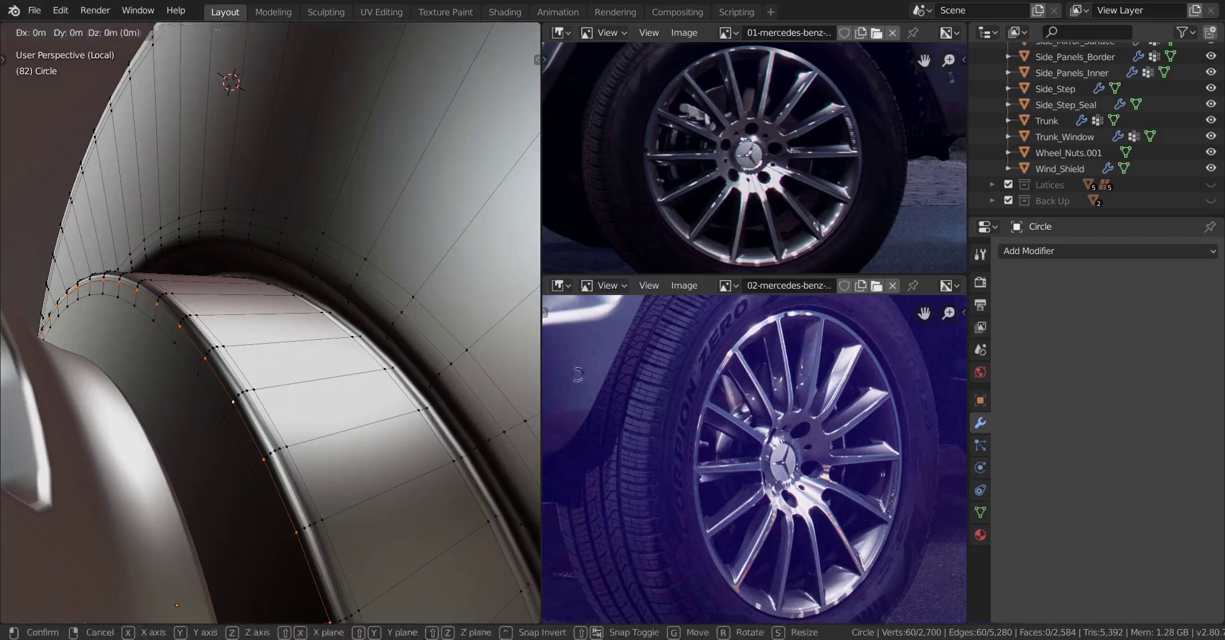
left_click(279, 418)
middle_click_drag(279, 417, 305, 417)
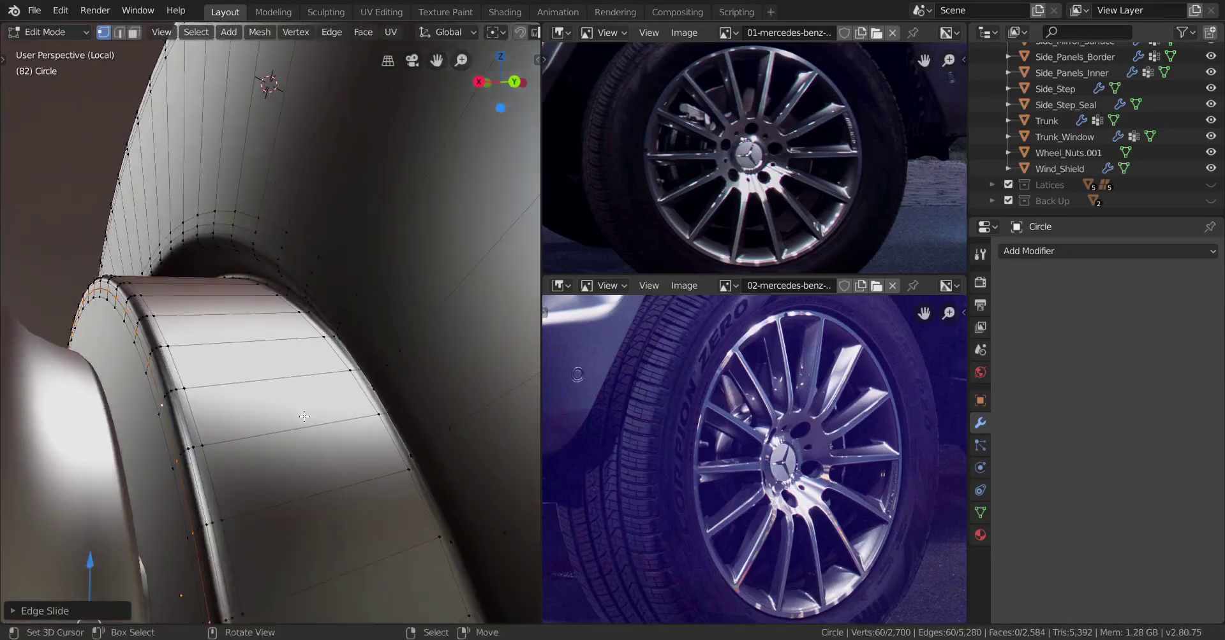
Add a support loop around the hub's side close to its beveled front edge and check the shading.
left_click(191, 436)
scroll(277, 403, "down", 2)
key("Tab")
middle_click_drag(277, 403, 245, 446)
scroll(332, 410, "down", 4)
scroll(289, 439, "down", 5)
scroll(288, 442, "up", 5)
Grow the selection from the front face to the whole hub and scale it down slightly, excluding the X axis.
key("Tab")
middle_click_drag(350, 431, 284, 397)
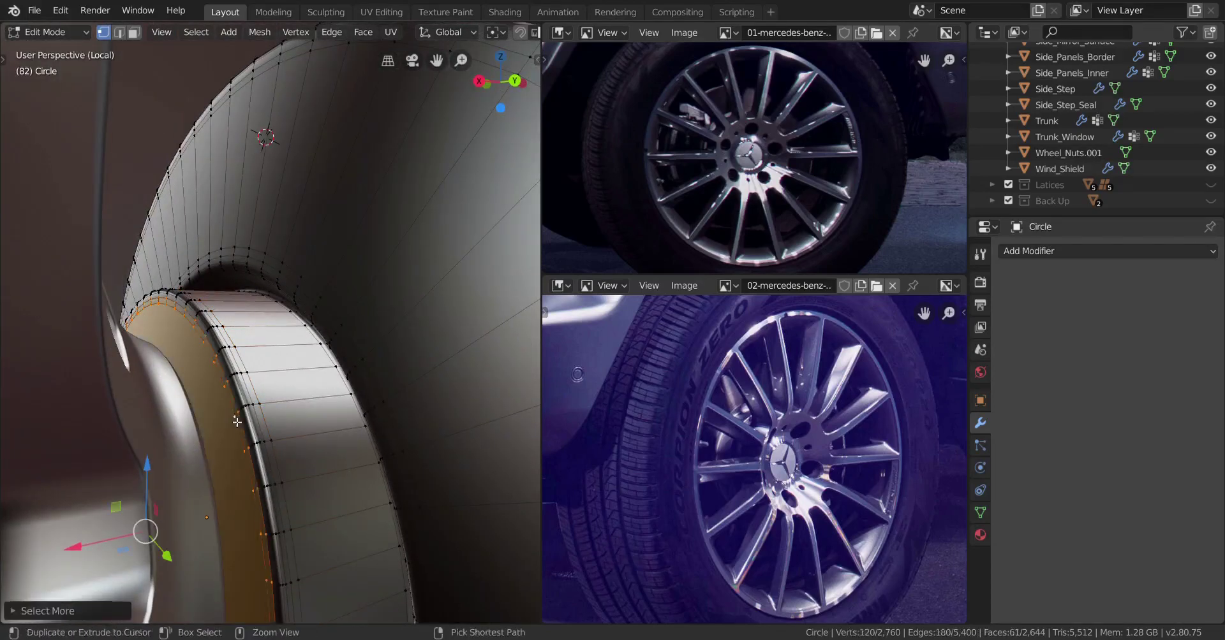
key("ctrl+KP_Add")
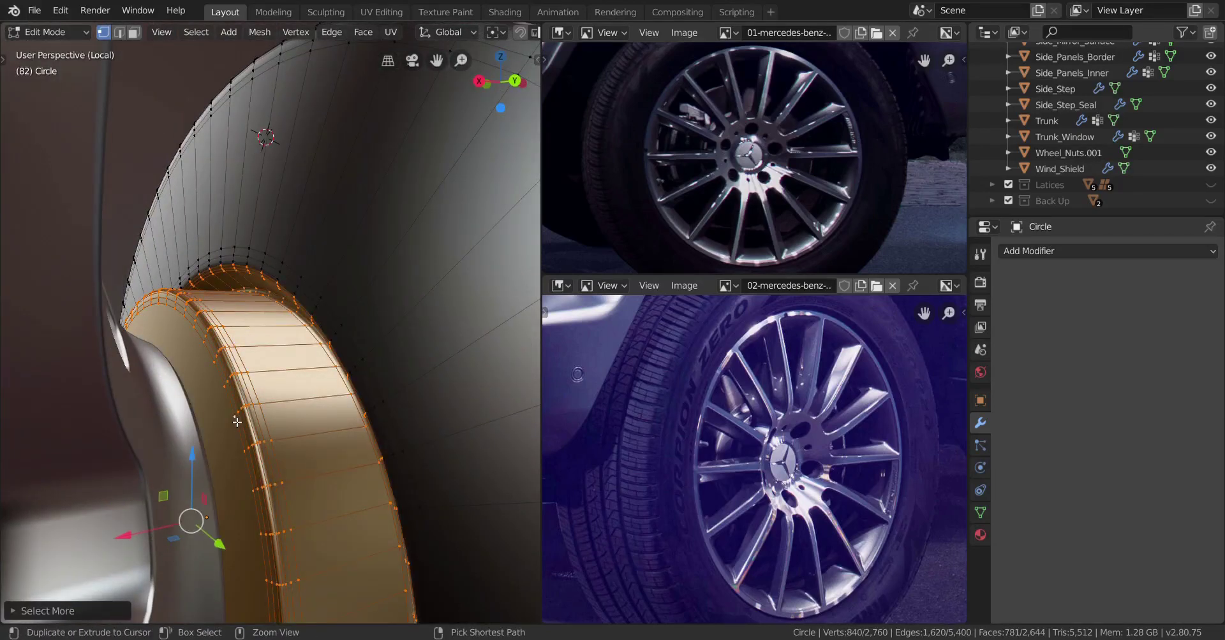
middle_click_drag(237, 422, 342, 453)
key("s")
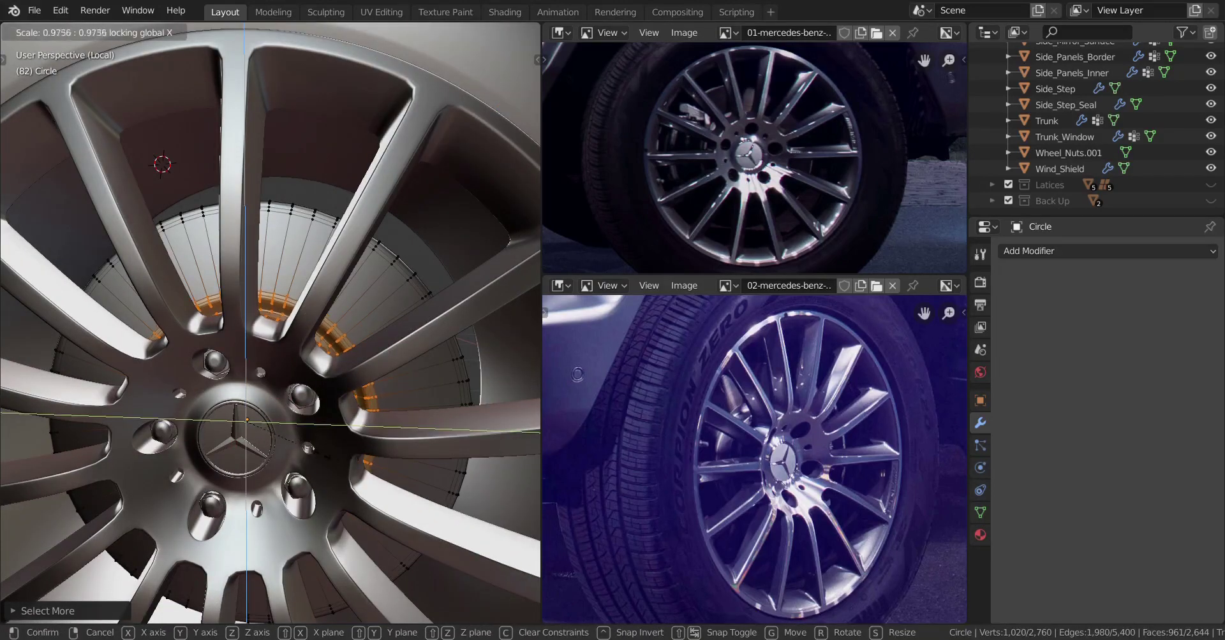
left_click(309, 449)
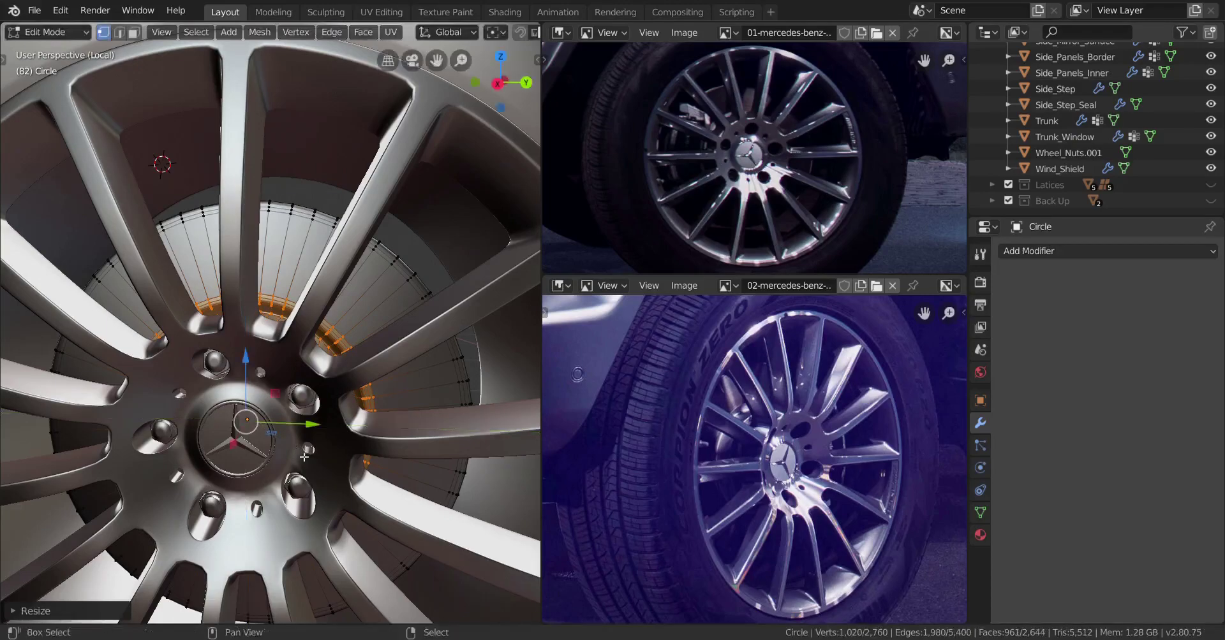
mouse_move(309, 450)
middle_mouse_down()
mouse_move(336, 454)
mouse_move(275, 451)
mouse_move(306, 455)
middle_mouse_up()
key("KP_3")
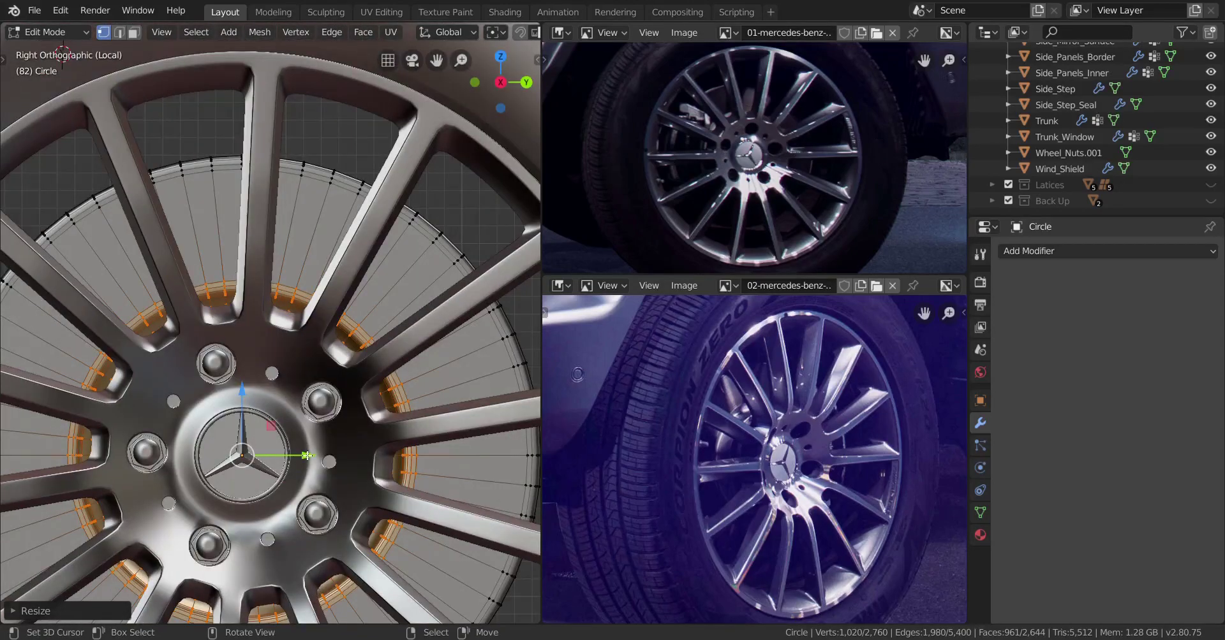
scroll(320, 469, "up", 6)
scroll(169, 435, "down", 6)
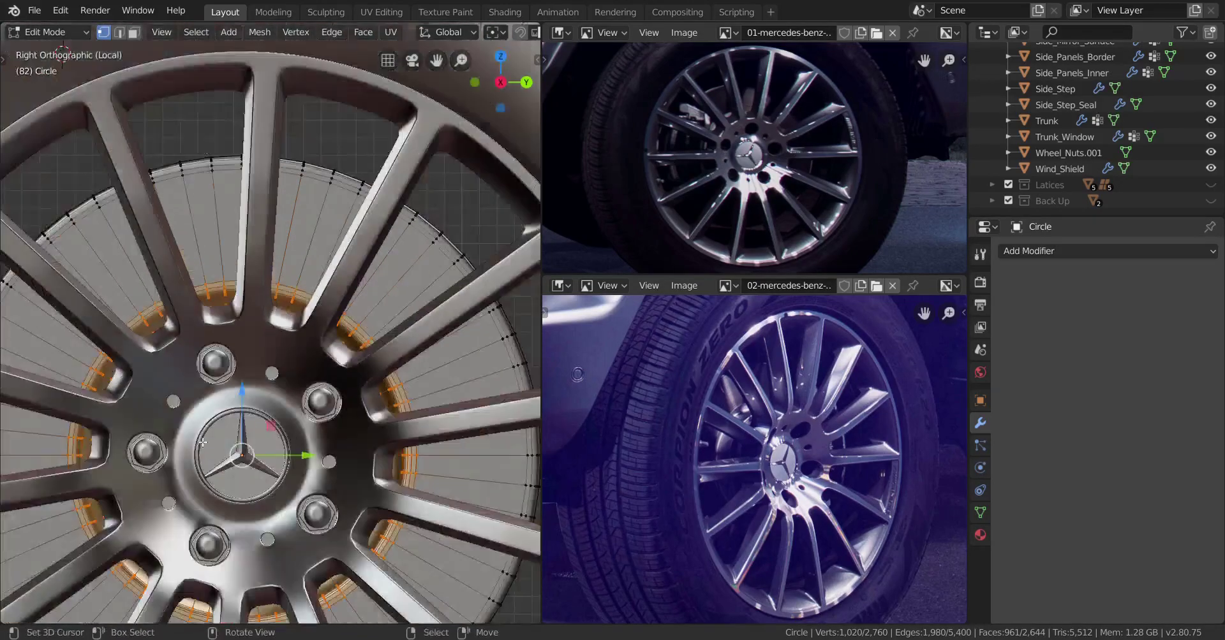
Return to Object Mode, deselect everything and save g_wagon.blend.
middle_click_drag(191, 440, 327, 444)
scroll(293, 456, "down", 4)
key("Tab")
key("alt+a")
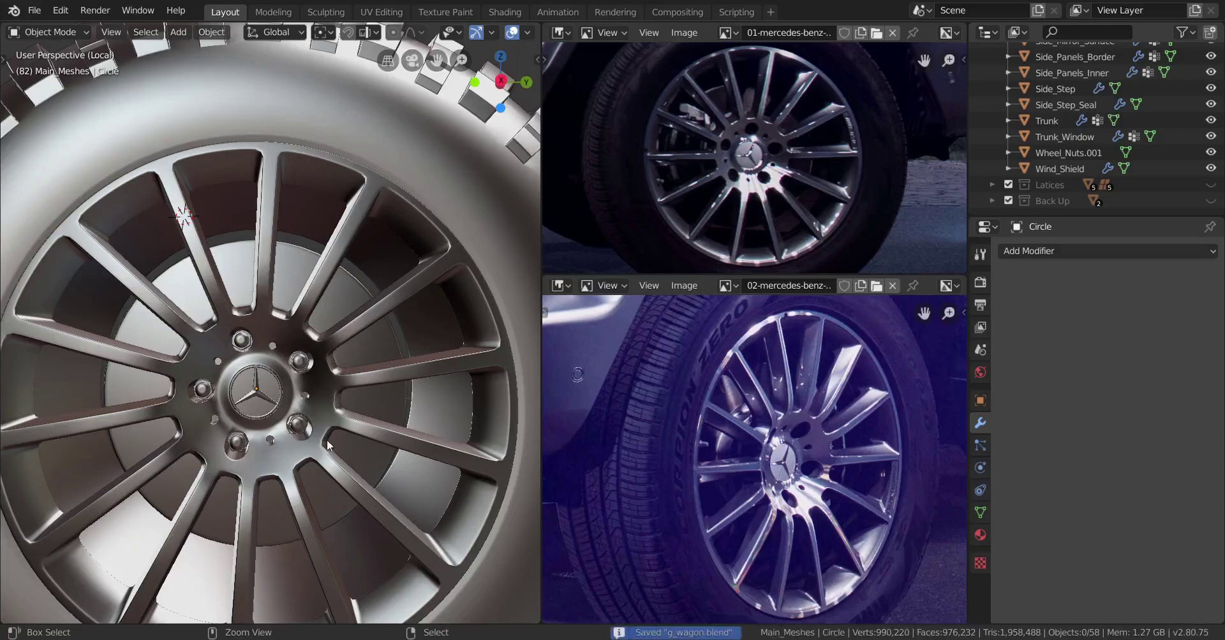
Examine the brake disc through the rim spokes and the area behind the spokes in the first reference photo.
scroll(327, 445, "down", 5)
middle_click_drag(300, 447, 217, 461)
scroll(290, 451, "up", 5)
scroll(289, 449, "up", 5)
scroll(704, 183, "up", 1)
middle_click_drag(710, 162, 855, 215)
scroll(814, 211, "down", 4)
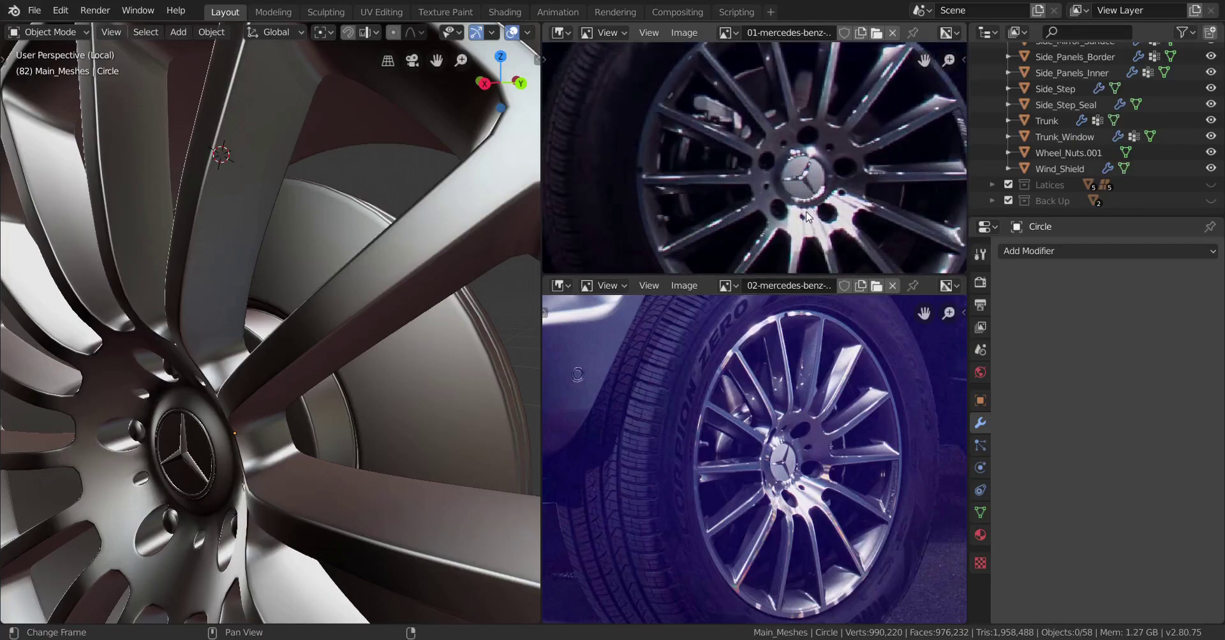
scroll(206, 393, "down", 6)
middle_click_drag(206, 393, 310, 381)
scroll(278, 372, "down", 4)
scroll(310, 381, "up", 3)
Compare the whole wheel with the brake details in the first reference photo and save g_wagon.blend.
key("ctrl+s")
scroll(313, 386, "up", 3)
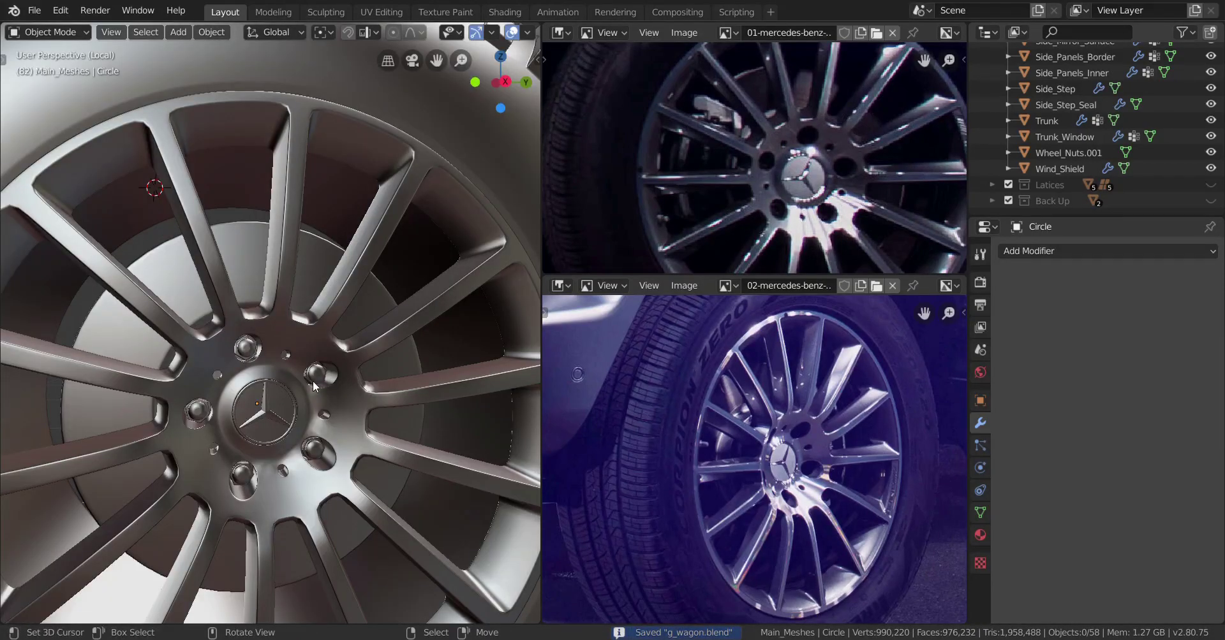
scroll(733, 171, "down", 2)
scroll(738, 168, "up", 2)
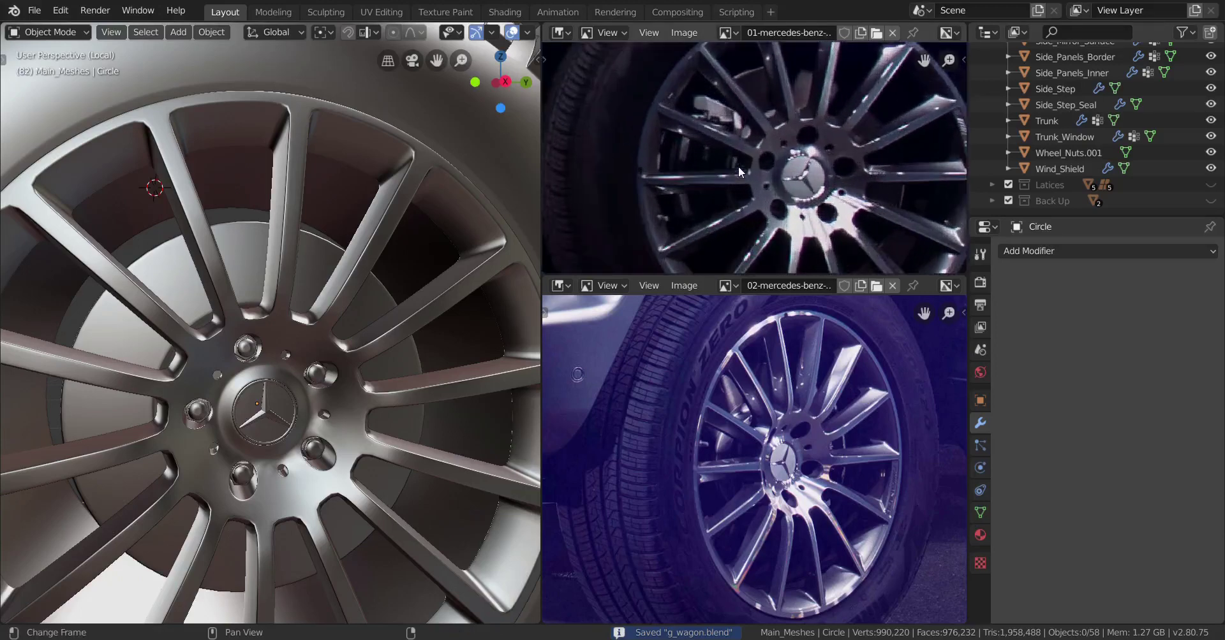
scroll(769, 163, "up", 2)
scroll(719, 163, "down", 1)
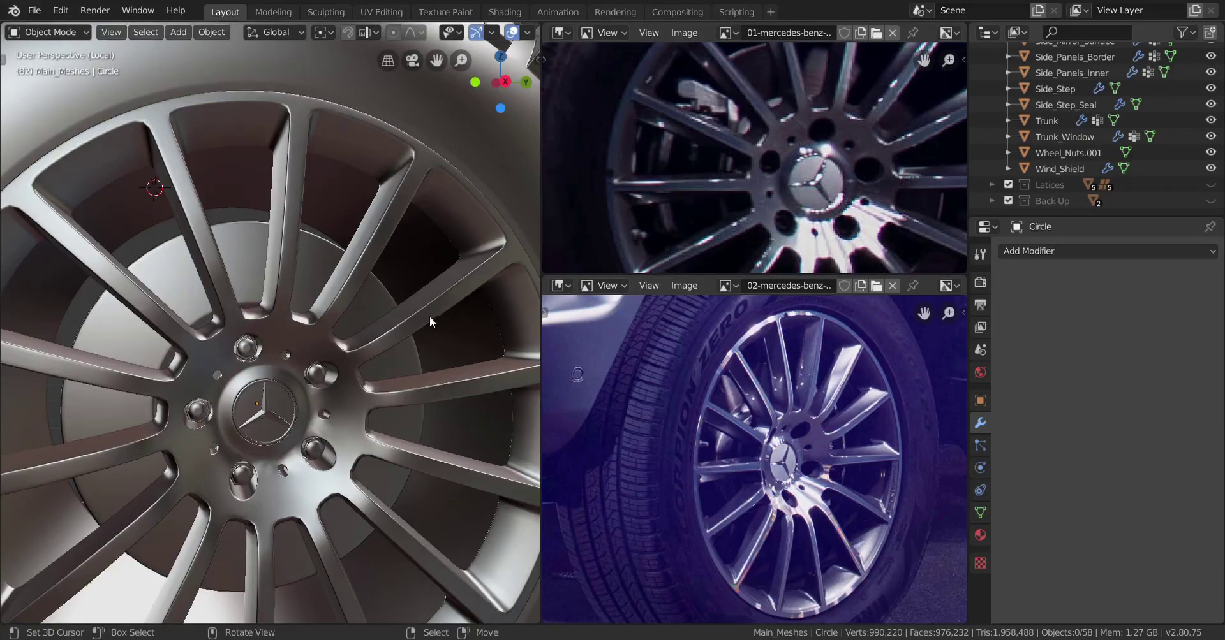
scroll(430, 316, "down", 3)
scroll(381, 335, "up", 2)
scroll(397, 338, "down", 3)
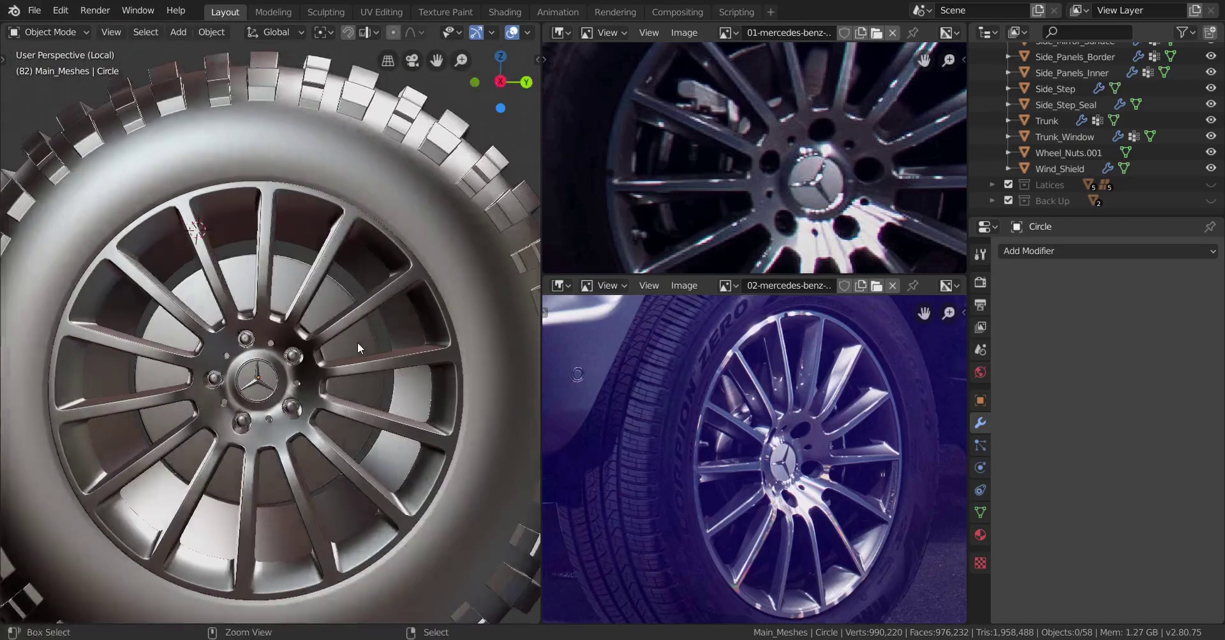
key("ctrl+s")
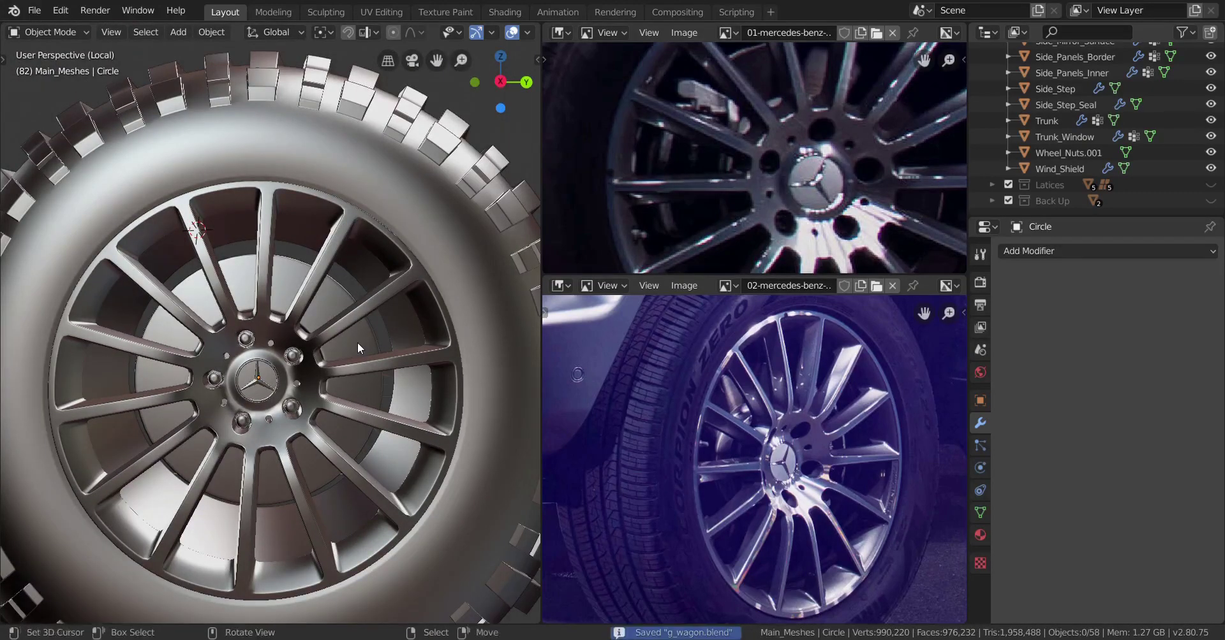